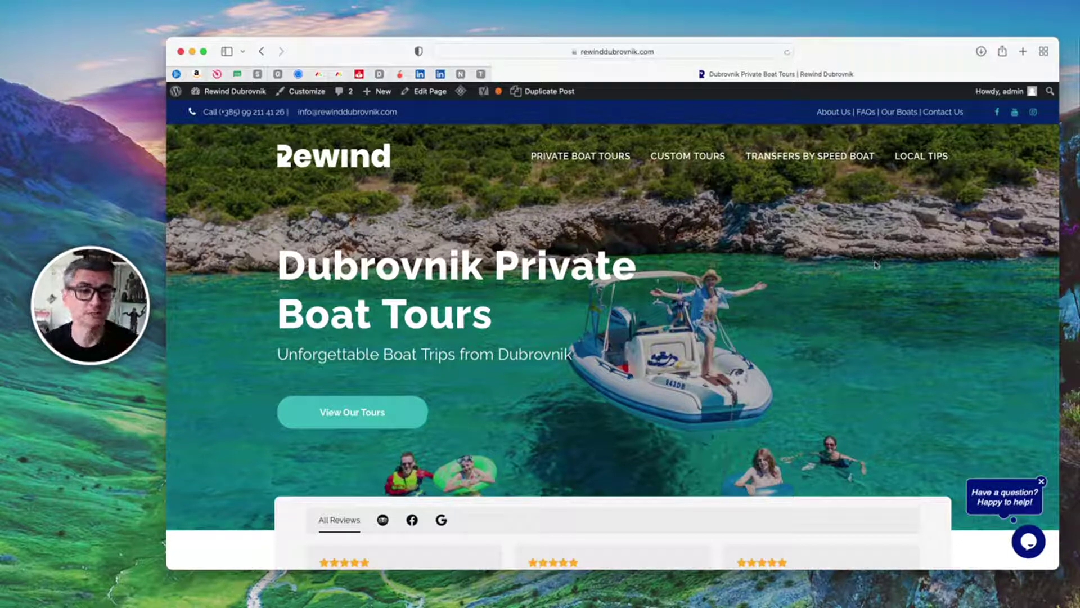
# Look over the live Rewind Dubrovnik homepage and open it for editing.
pyautogui.scroll(-15, 875, 265)
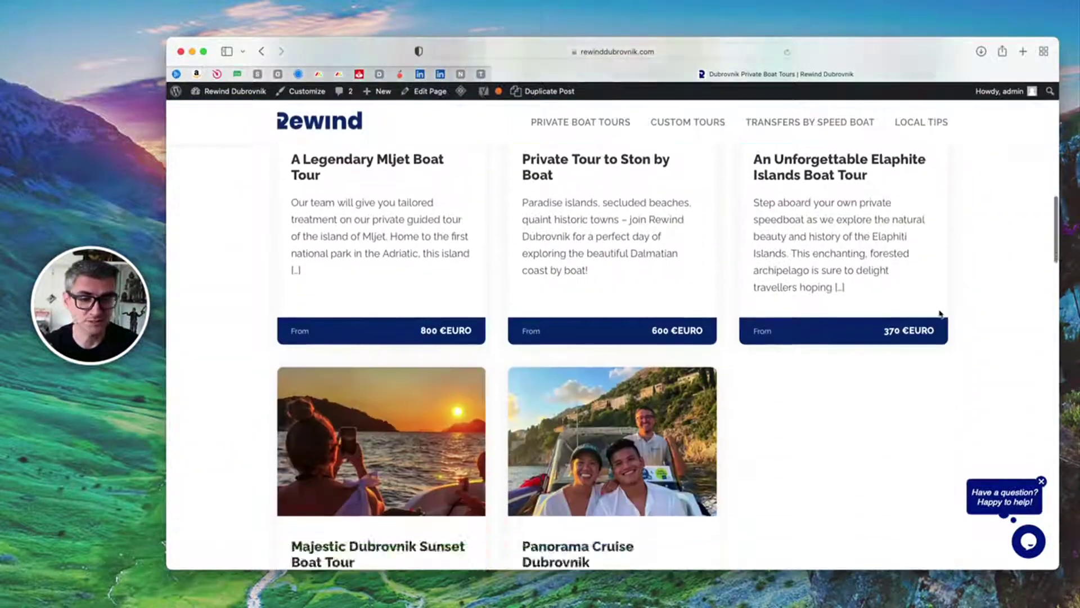
pyautogui.scroll(-15, 941, 314)
pyautogui.scroll(5, 941, 314)
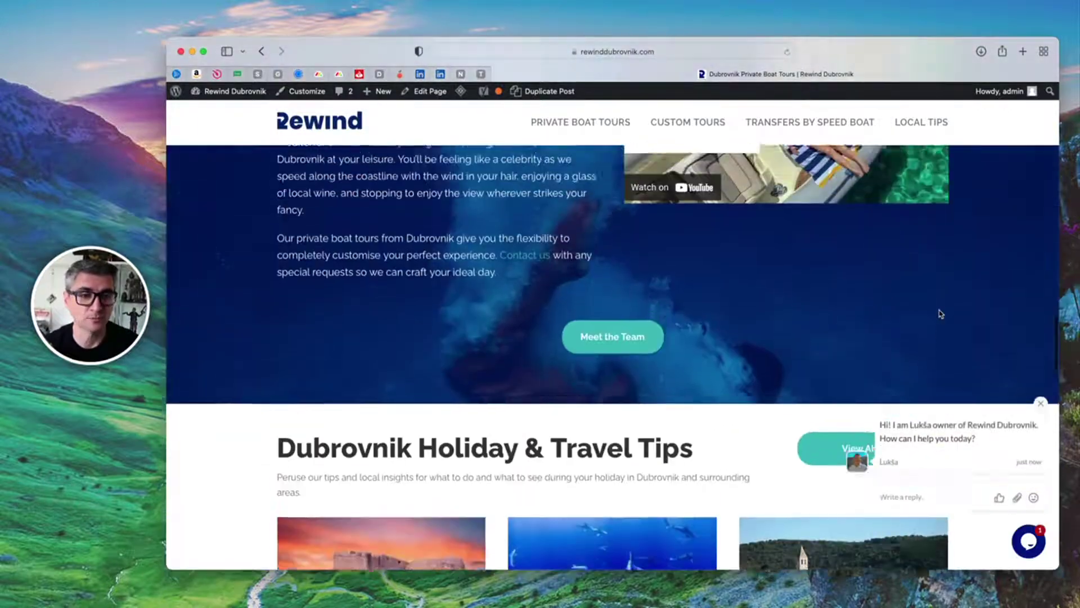
pyautogui.scroll(20, 941, 314)
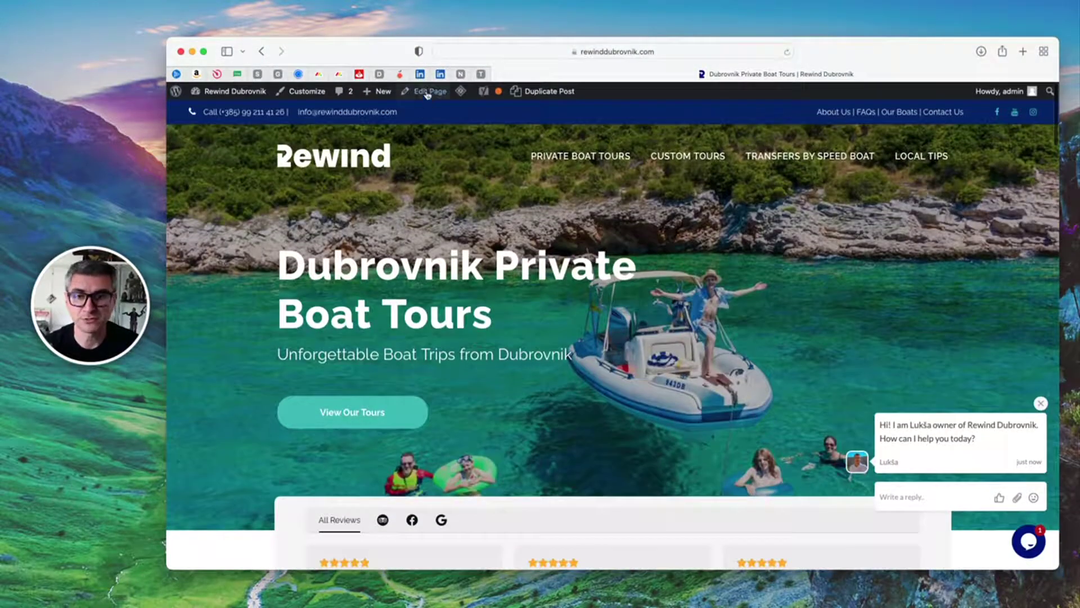
pyautogui.click(428, 93)
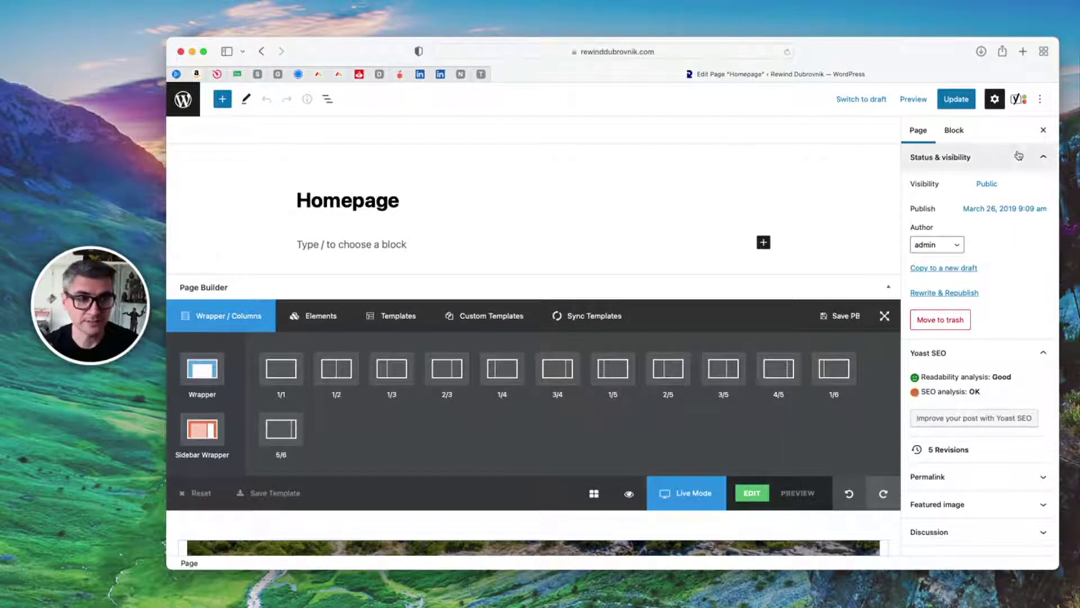
# Turn off Fullscreen mode in the page editor.
pyautogui.click(1041, 99)
pyautogui.click(951, 157)
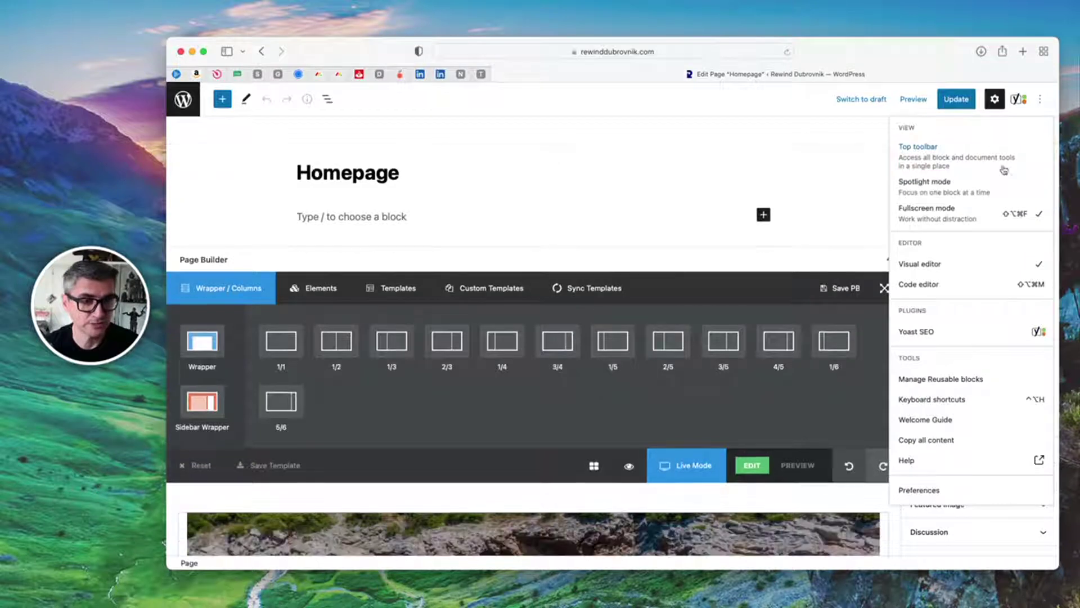
pyautogui.click(946, 219)
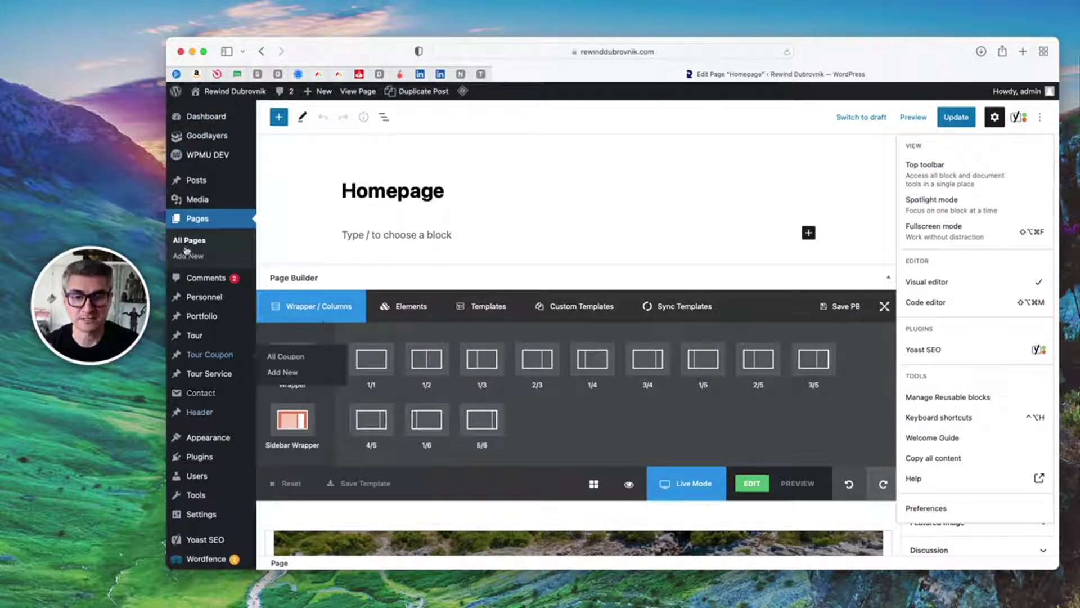
# Review the elements available in the Page Builder and return to its wrapper and column layouts.
pyautogui.scroll(-1, 804, 216)
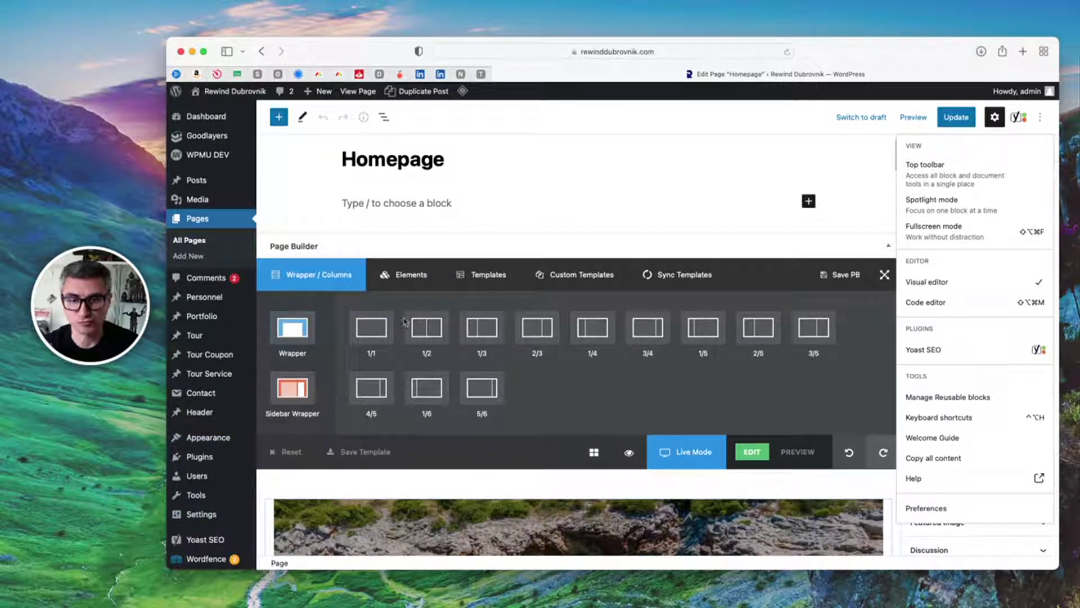
pyautogui.click(415, 275)
pyautogui.scroll(-2, 590, 345)
pyautogui.scroll(-4, 593, 341)
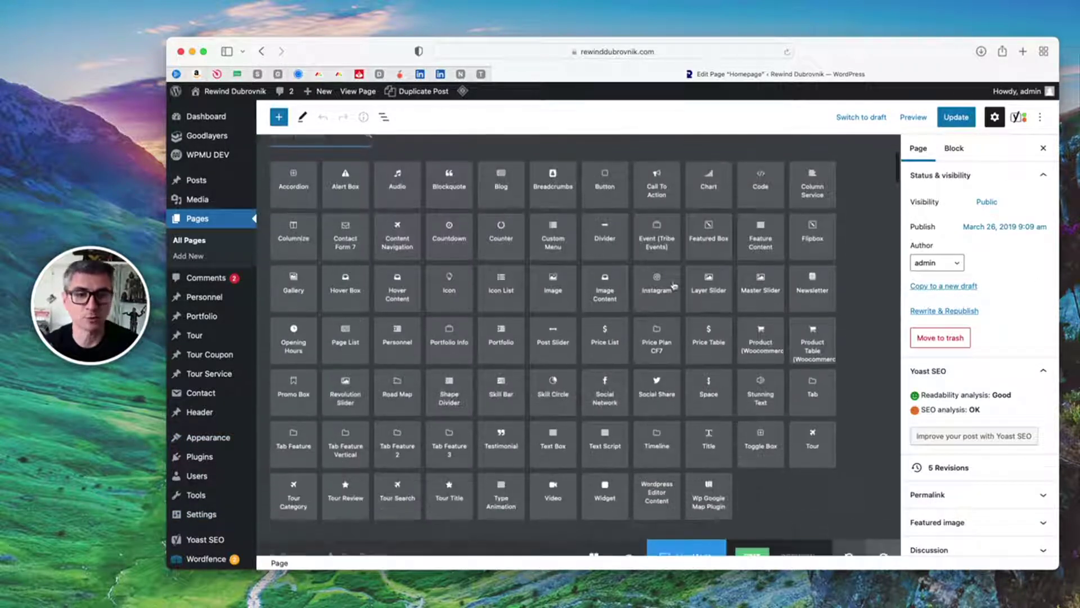
pyautogui.scroll(5, 647, 372)
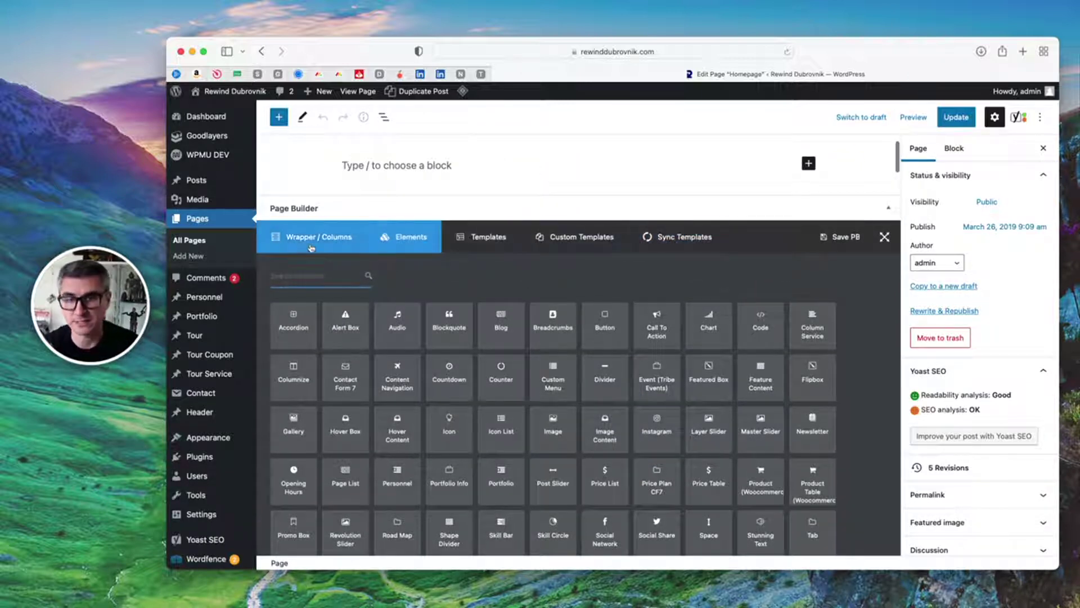
pyautogui.click(347, 249)
# Examine the homepage's sections in the Page Builder, from the hero title through the tours to the travel tips.
pyautogui.scroll(-6, 845, 296)
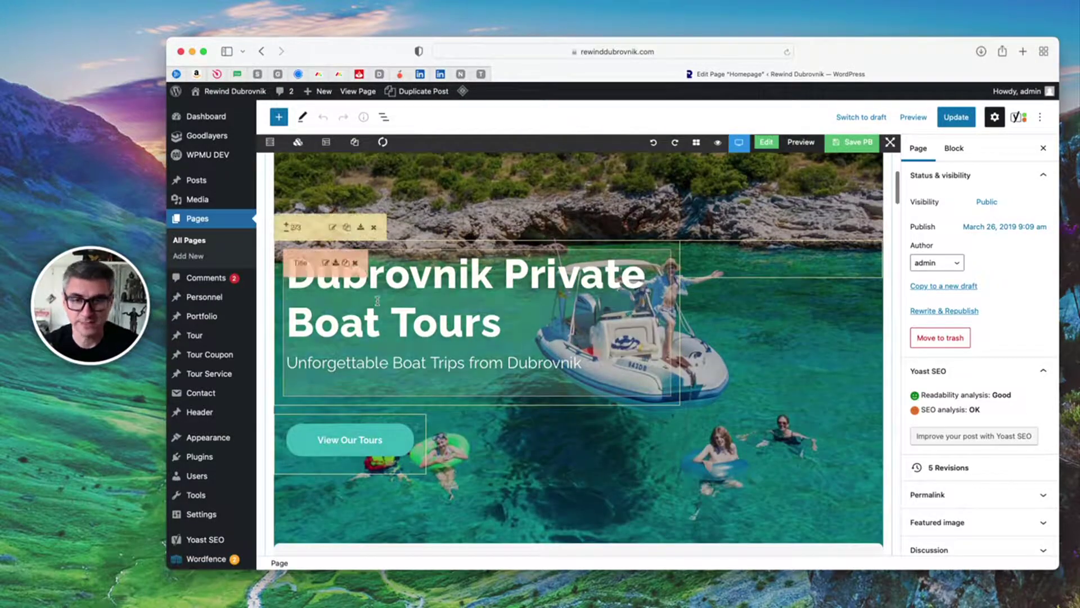
pyautogui.scroll(-10, 765, 280)
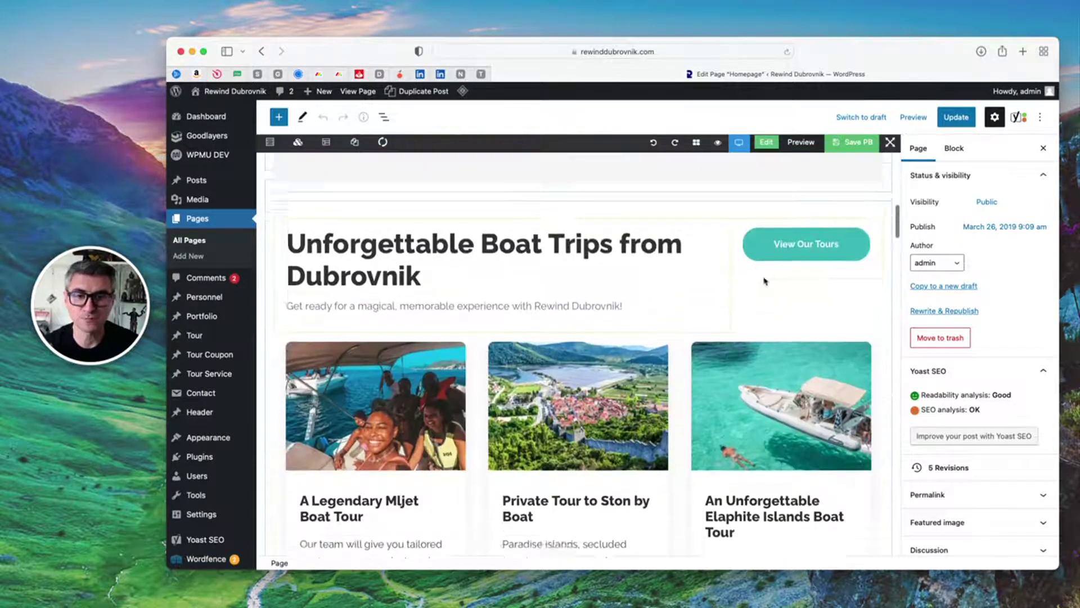
pyautogui.scroll(-2, 765, 280)
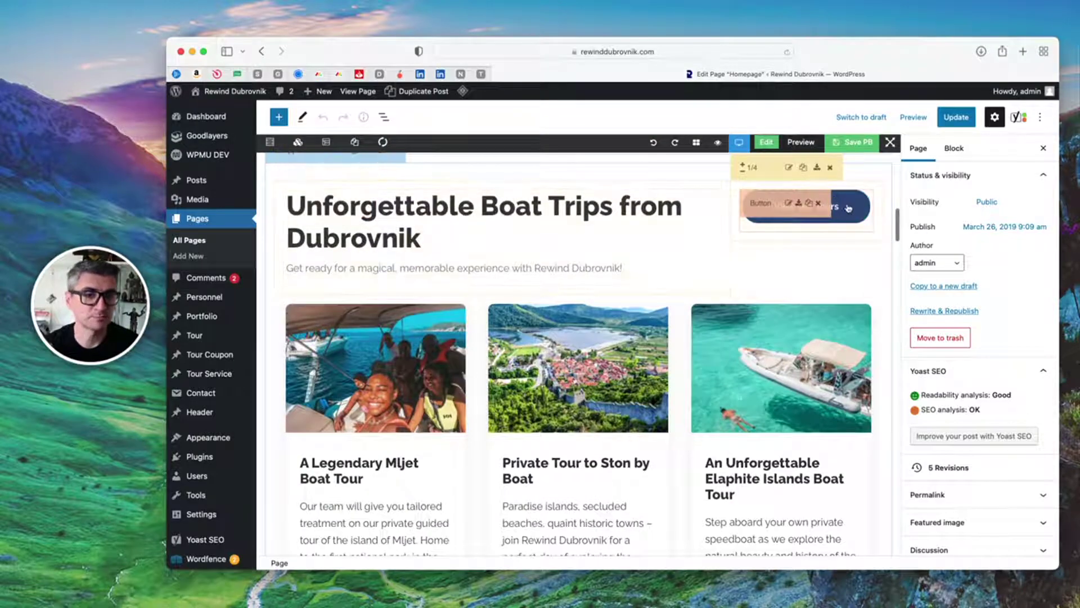
pyautogui.scroll(-5, 522, 238)
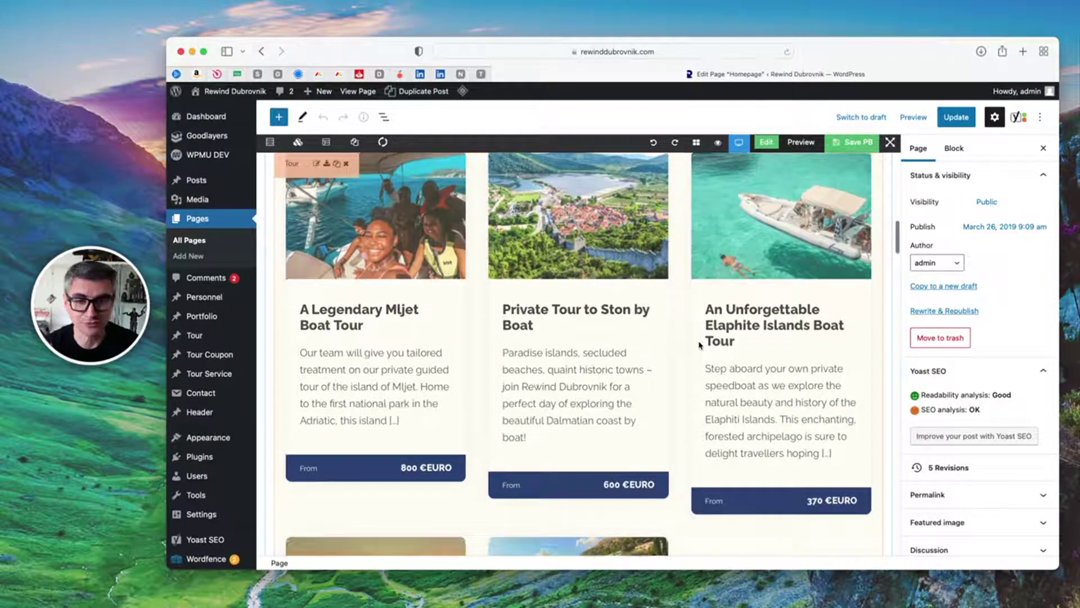
pyautogui.scroll(5, 700, 344)
pyautogui.scroll(-15, 700, 345)
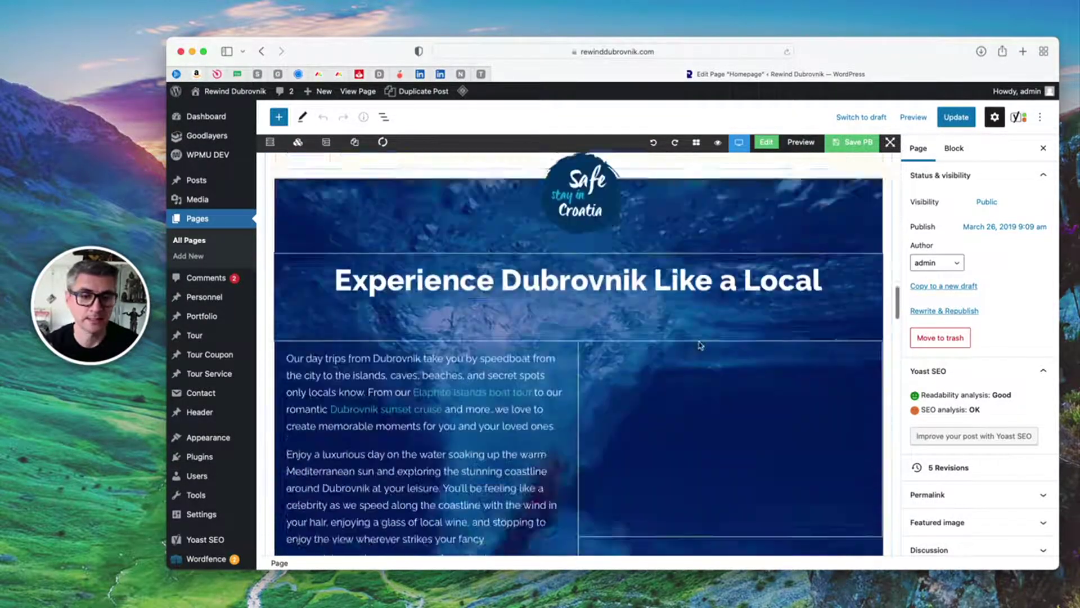
pyautogui.scroll(-15, 701, 345)
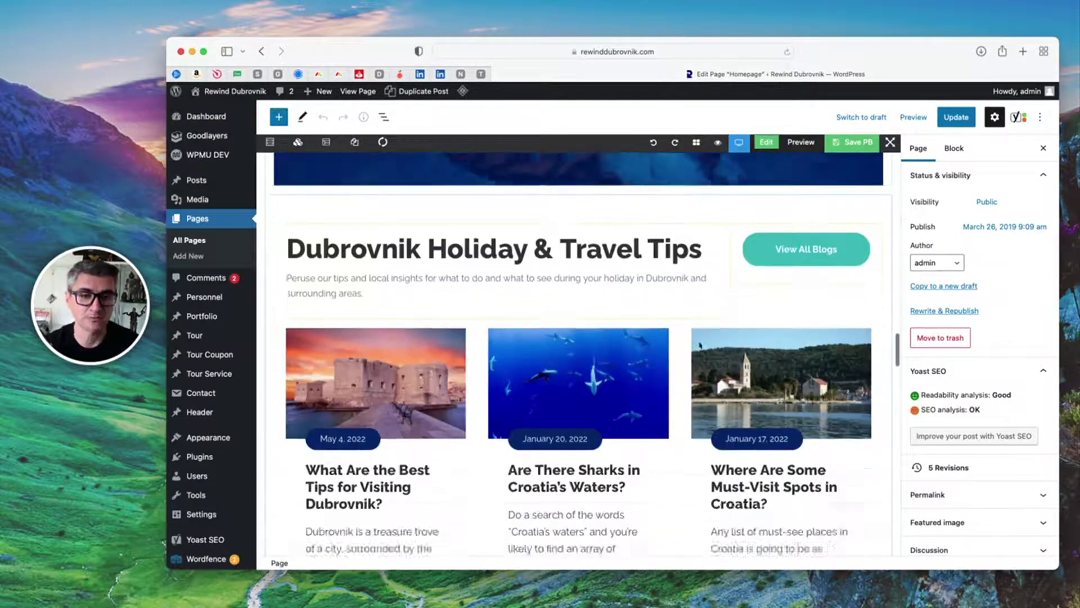
pyautogui.scroll(20, 700, 345)
pyautogui.scroll(10, 701, 344)
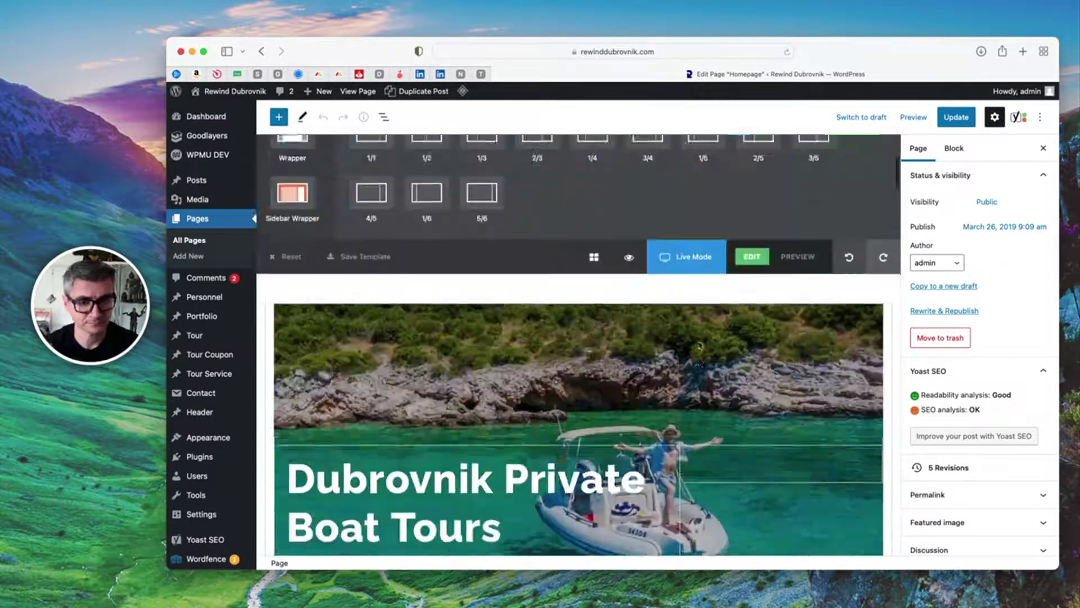
pyautogui.scroll(-3, 700, 345)
pyautogui.scroll(-1, 700, 345)
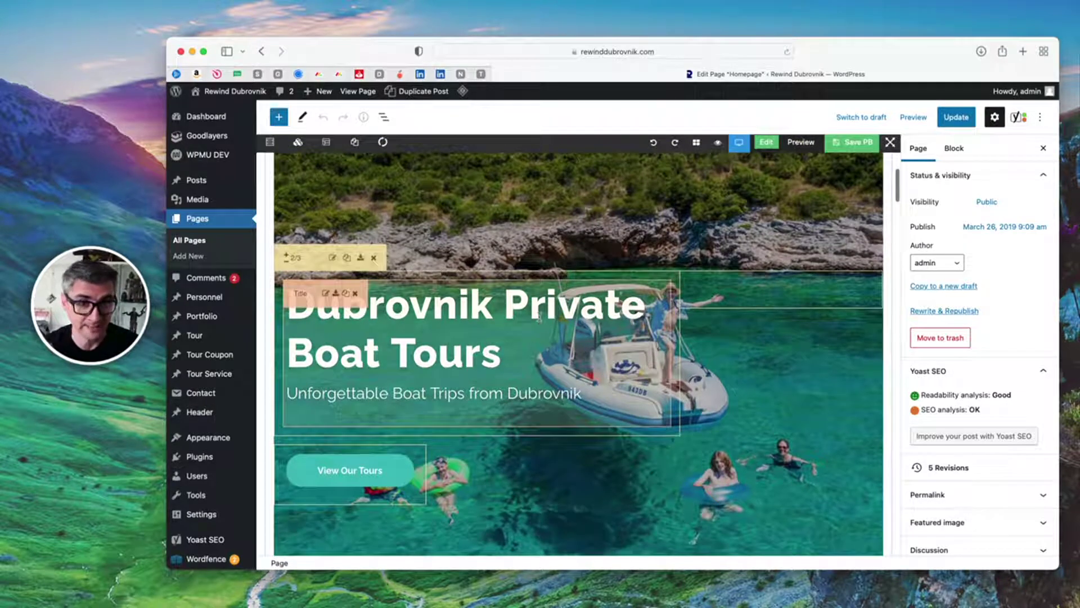
# Add a full stop to the end of the hero title "Dubrovnik Private Boat Tours" and save the item options.
pyautogui.click(326, 294)
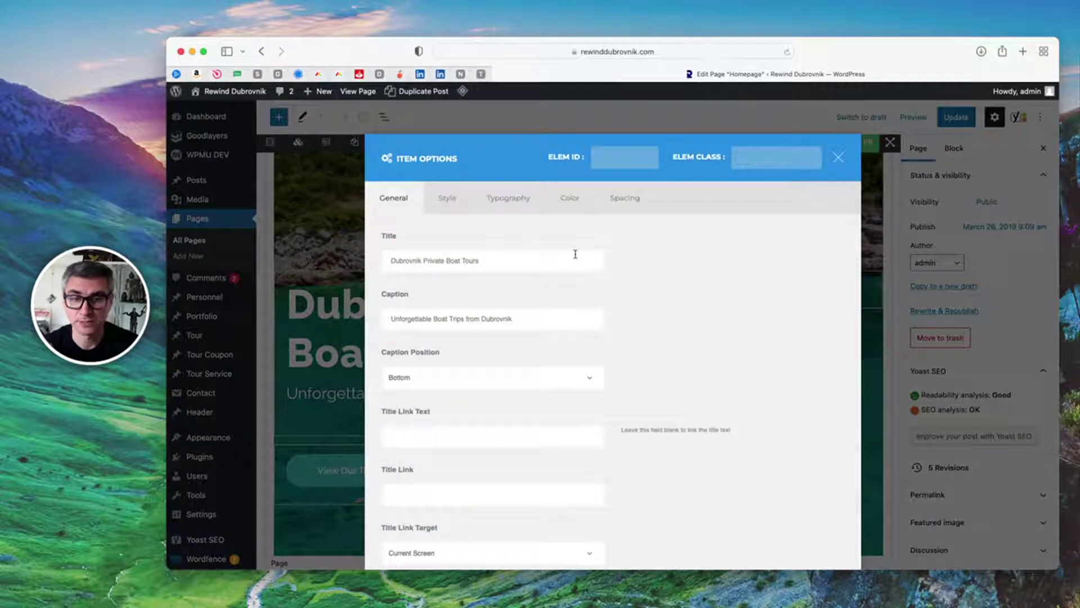
pyautogui.moveTo(575, 254); pyautogui.dragTo(339, 252)
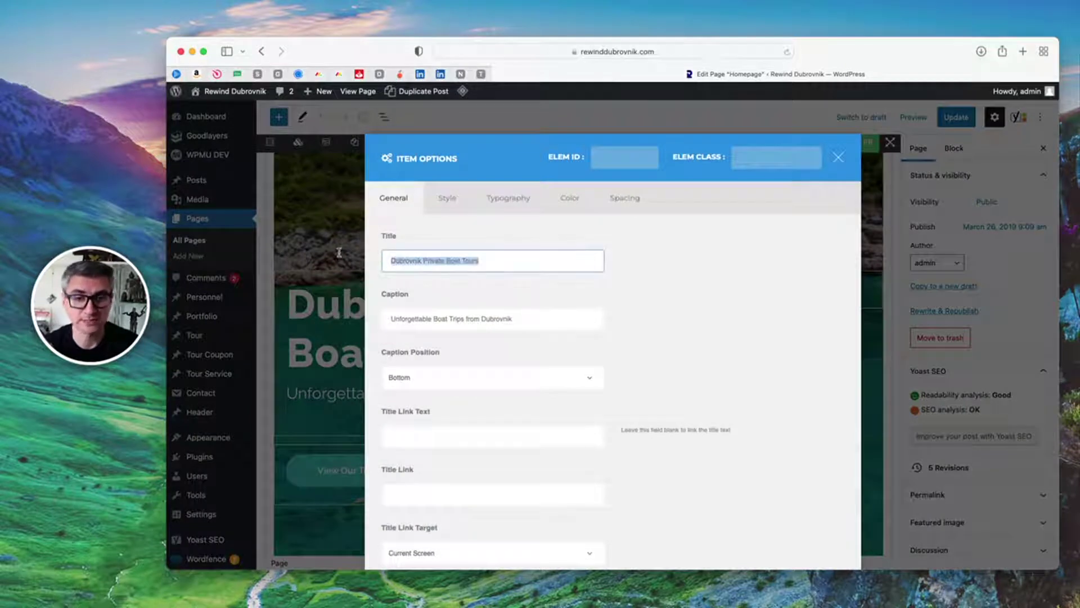
pyautogui.moveTo(580, 319); pyautogui.dragTo(386, 314)
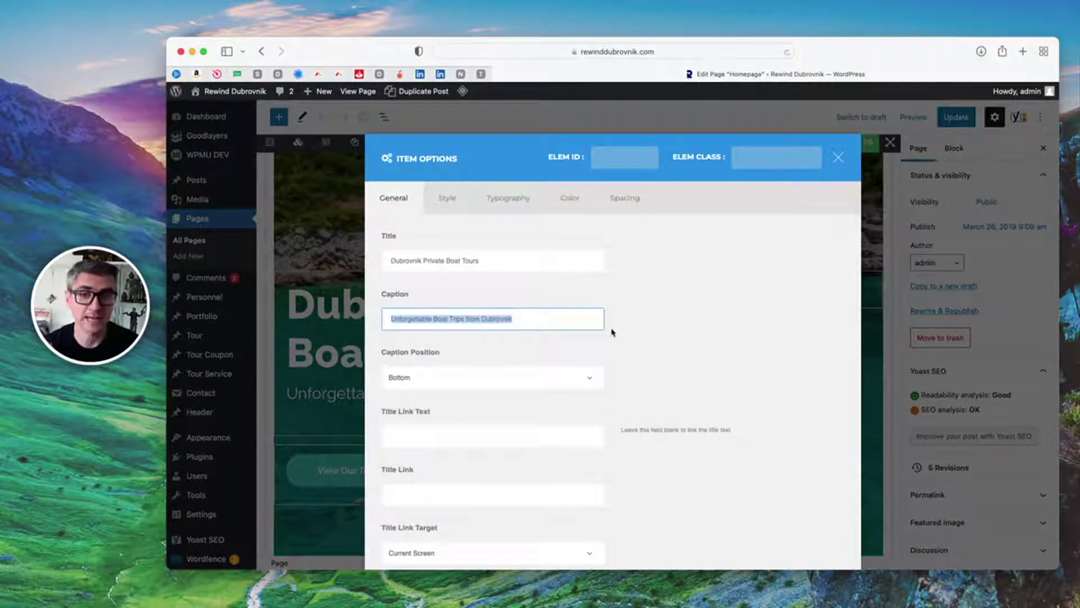
pyautogui.scroll(-3, 704, 322)
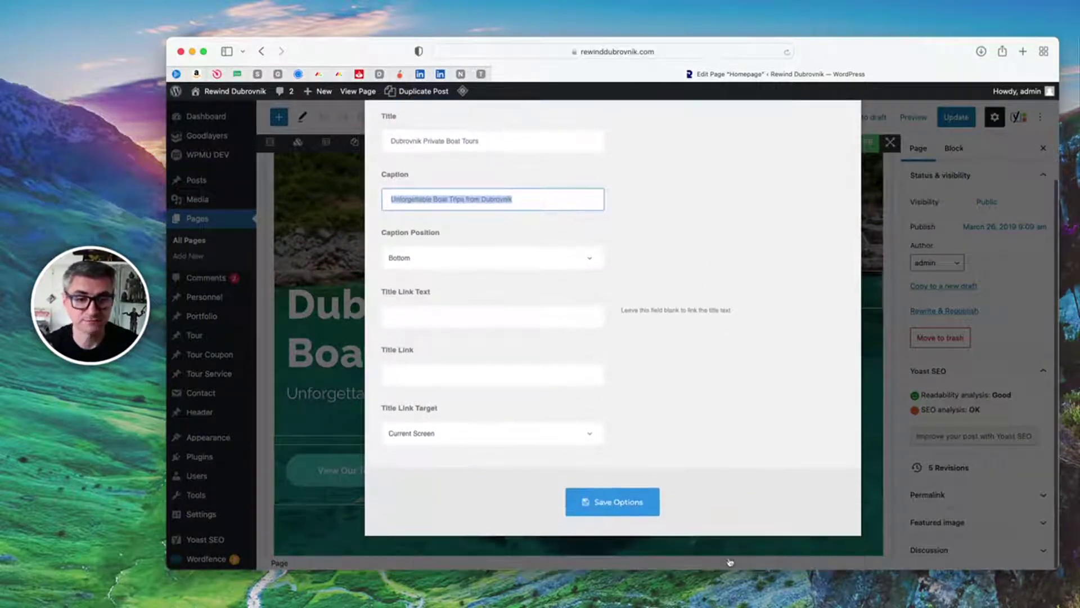
pyautogui.scroll(1, 712, 357)
pyautogui.click(516, 177)
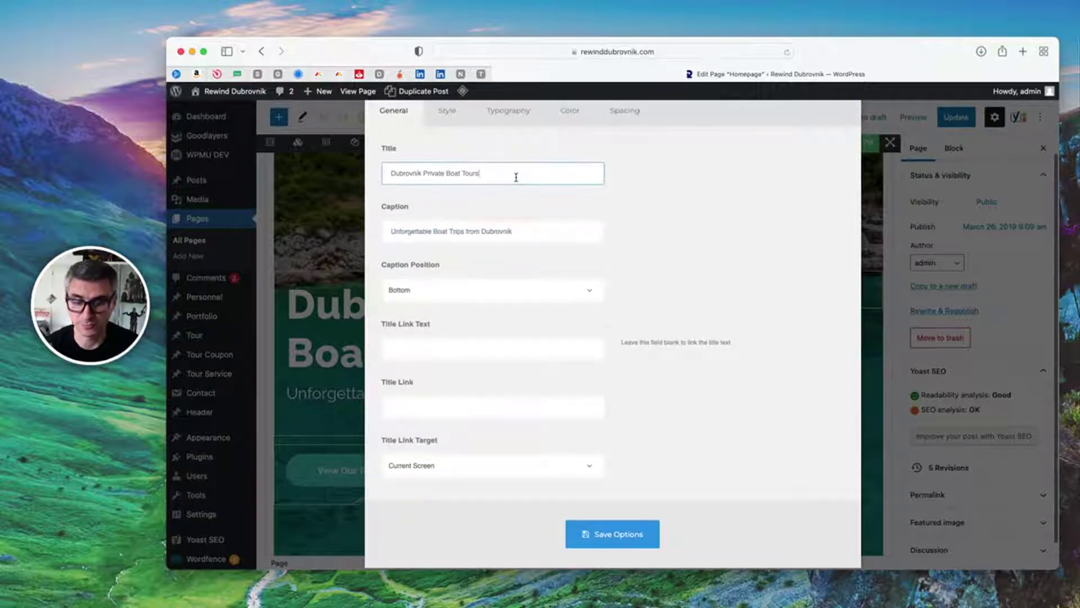
pyautogui.write('.')
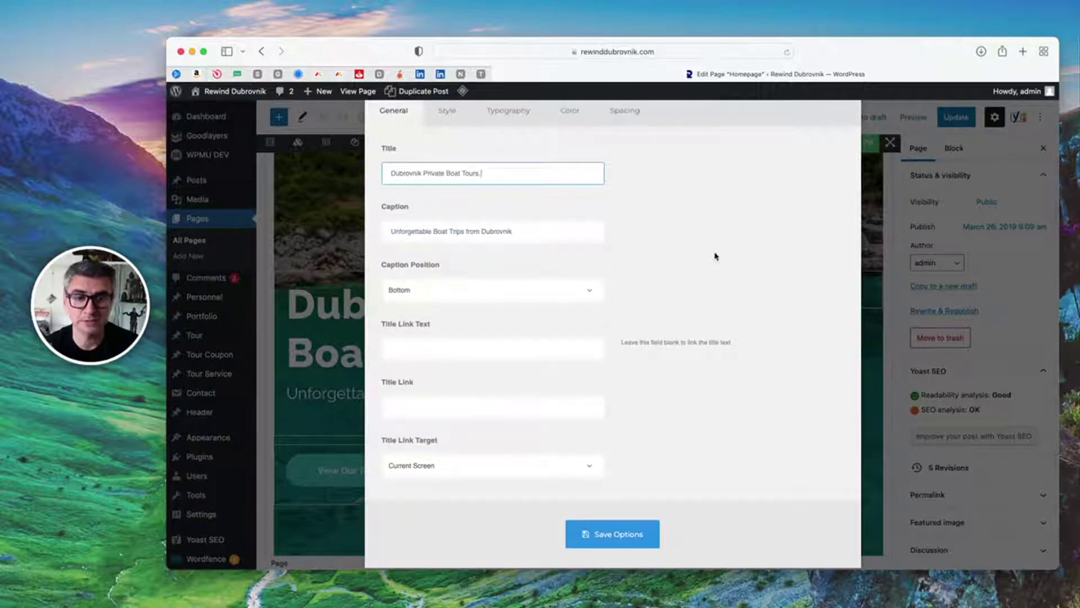
pyautogui.click(609, 539)
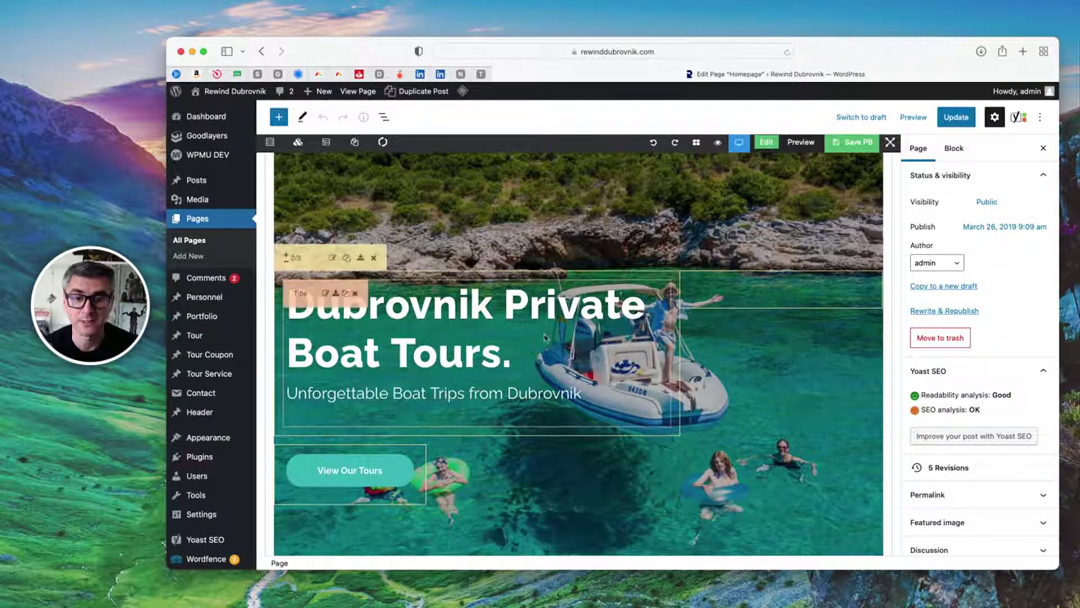
# Remove the trailing full stop from the hero title and save the item options.
pyautogui.click(535, 312)
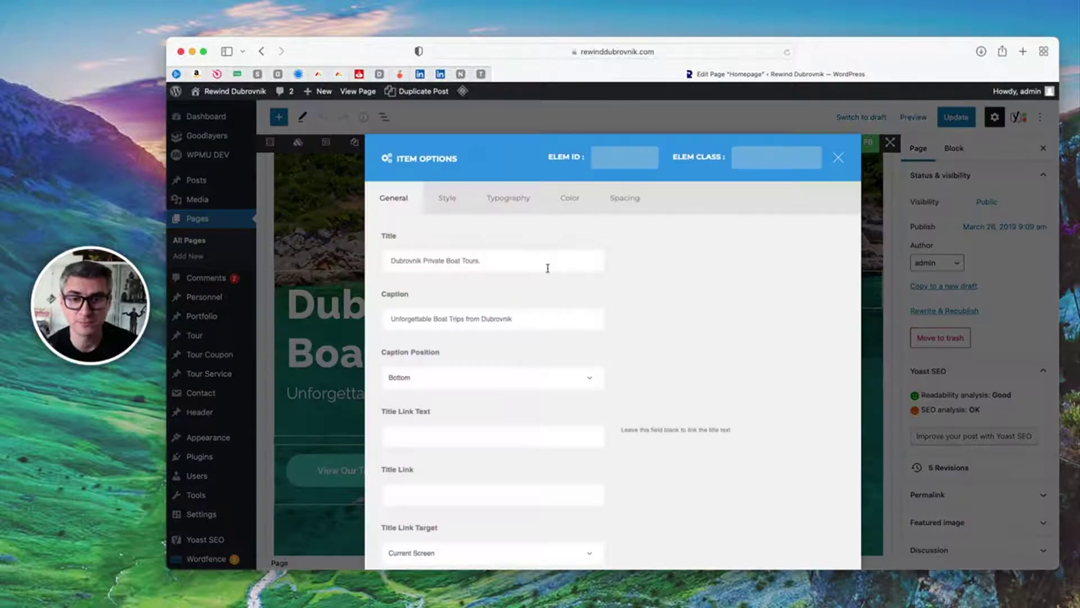
pyautogui.click(500, 260)
pyautogui.scroll(-3, 668, 292)
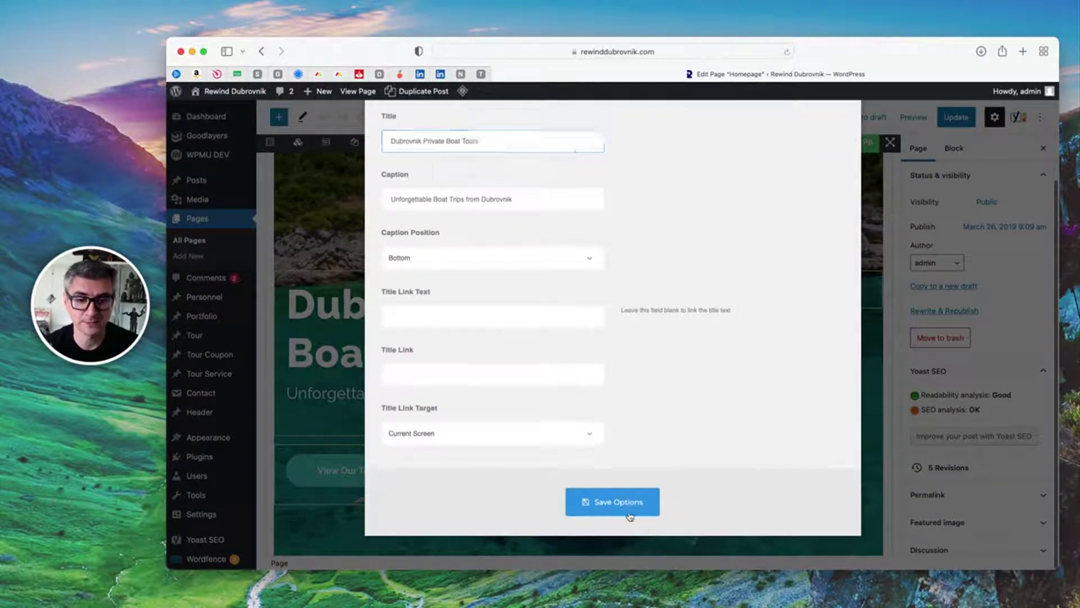
pyautogui.click(630, 516)
# Inspect the text and link settings of the hero's View Our Tours button and close its options without saving.
pyautogui.scroll(-3, 823, 306)
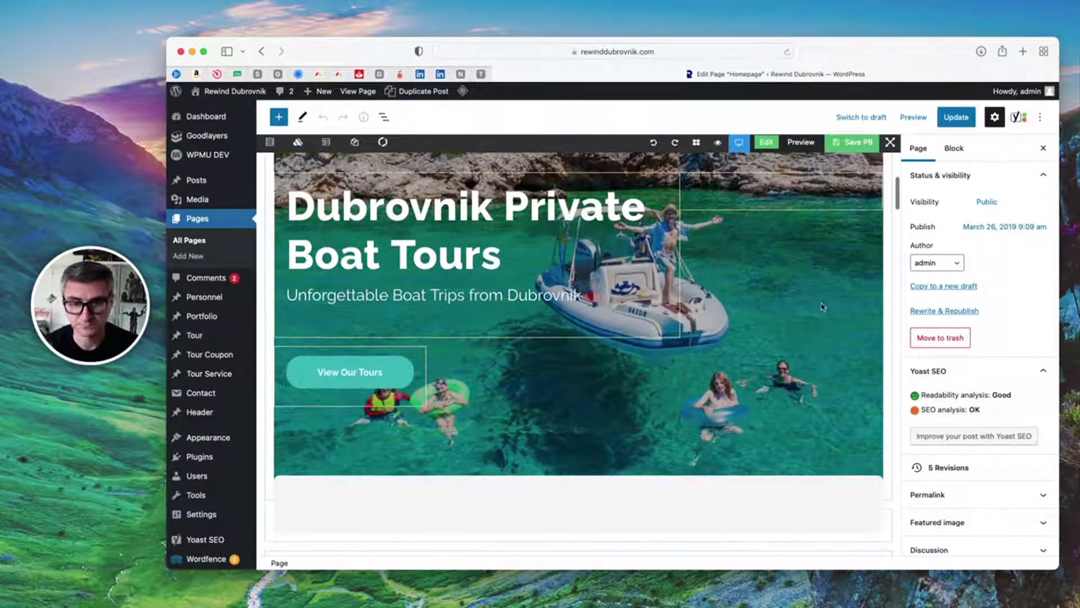
pyautogui.moveTo(318, 375)
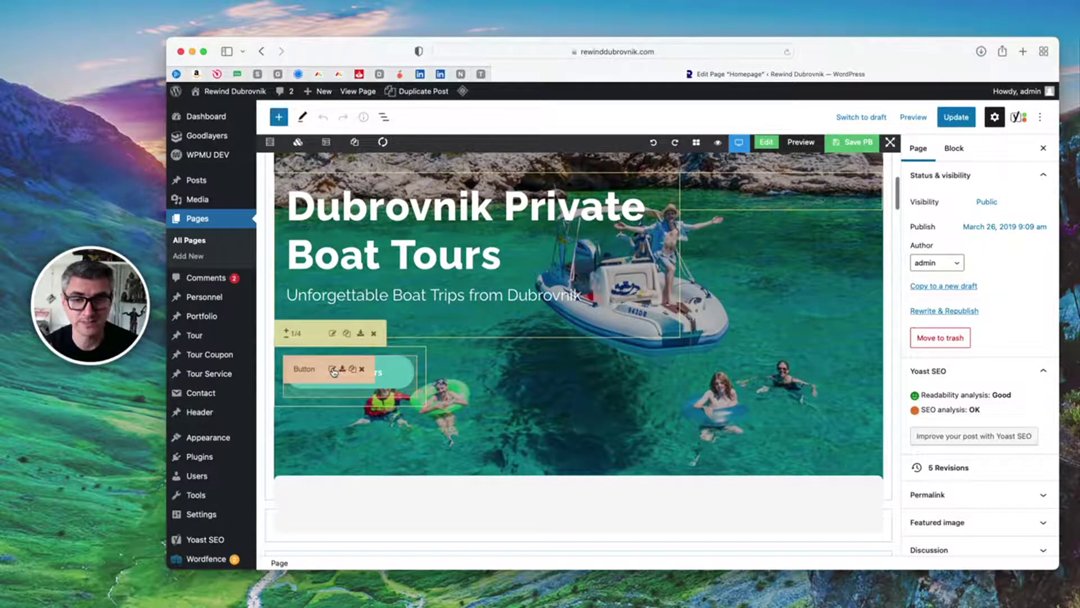
pyautogui.click(332, 370)
pyautogui.moveTo(478, 260); pyautogui.dragTo(354, 258)
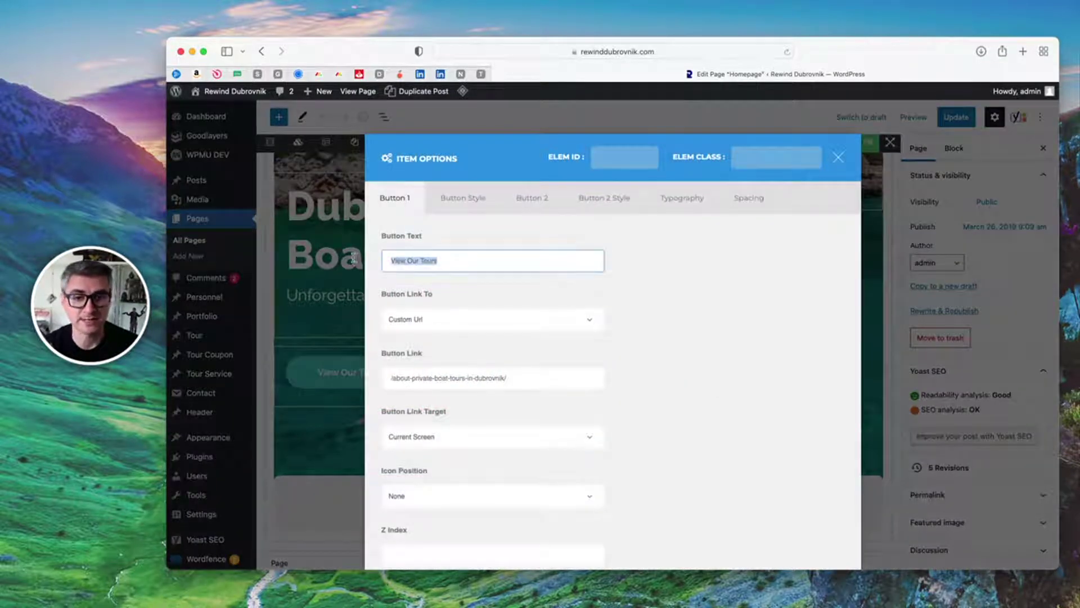
pyautogui.moveTo(574, 379); pyautogui.dragTo(359, 376)
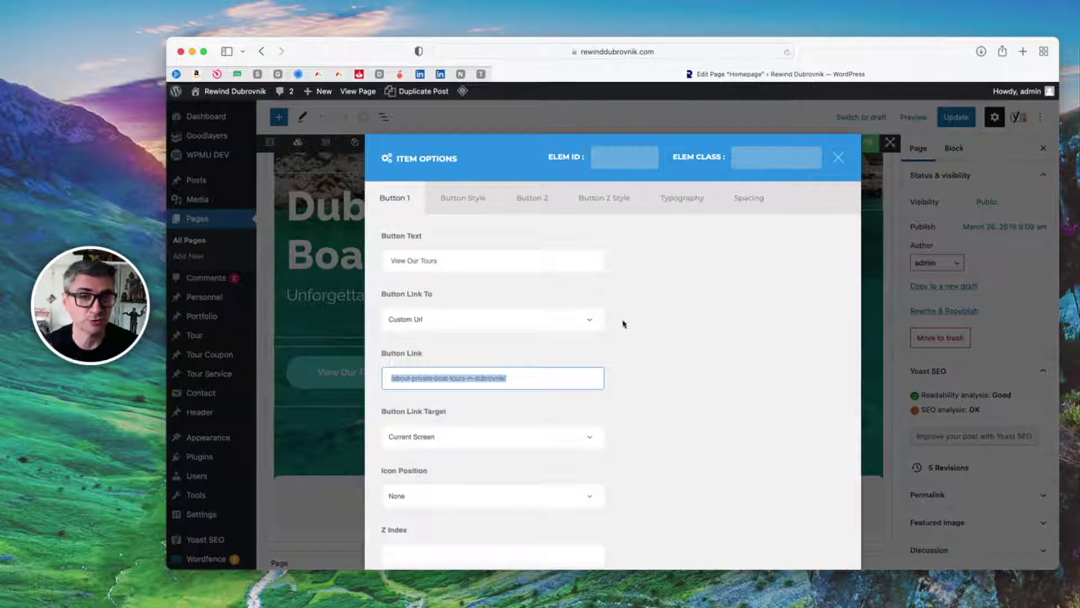
pyautogui.scroll(-5, 702, 304)
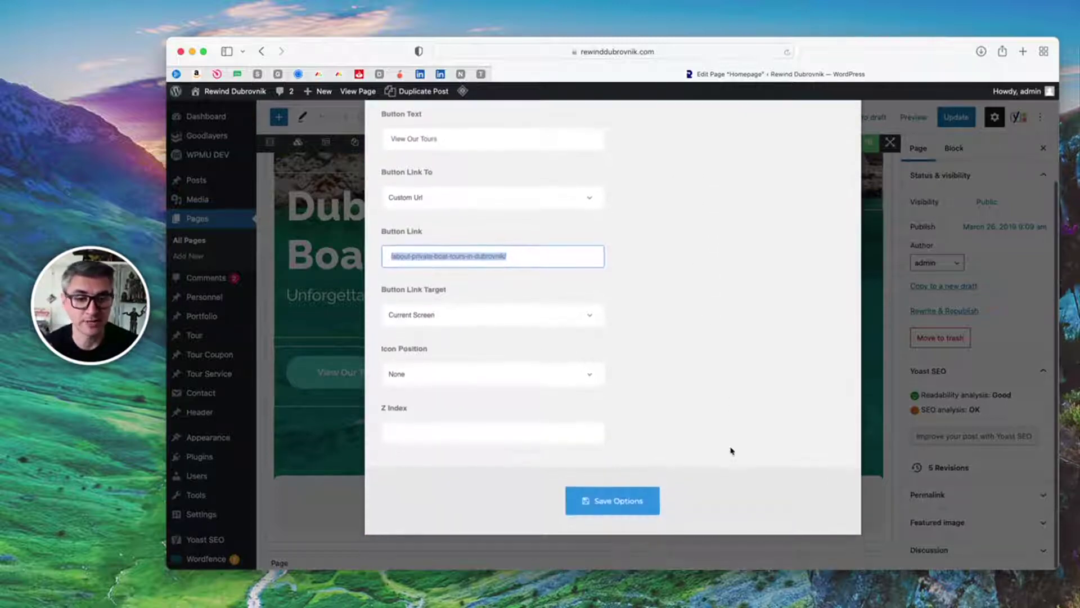
pyautogui.scroll(4, 787, 328)
pyautogui.click(839, 124)
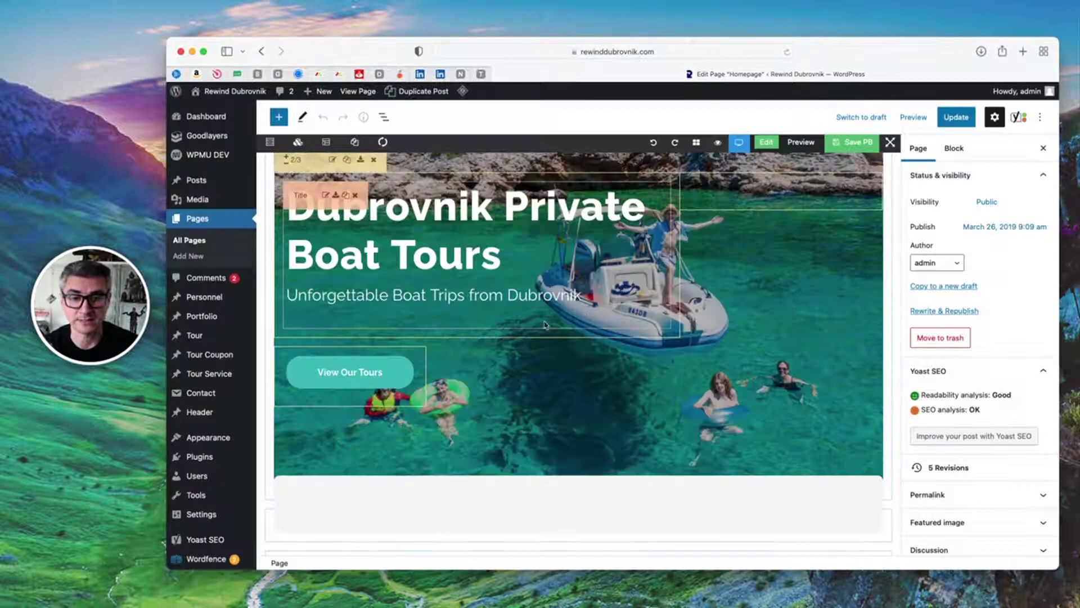
# Browse the Page Builder's element library from the hero section.
pyautogui.scroll(2, 594, 272)
pyautogui.click(298, 141)
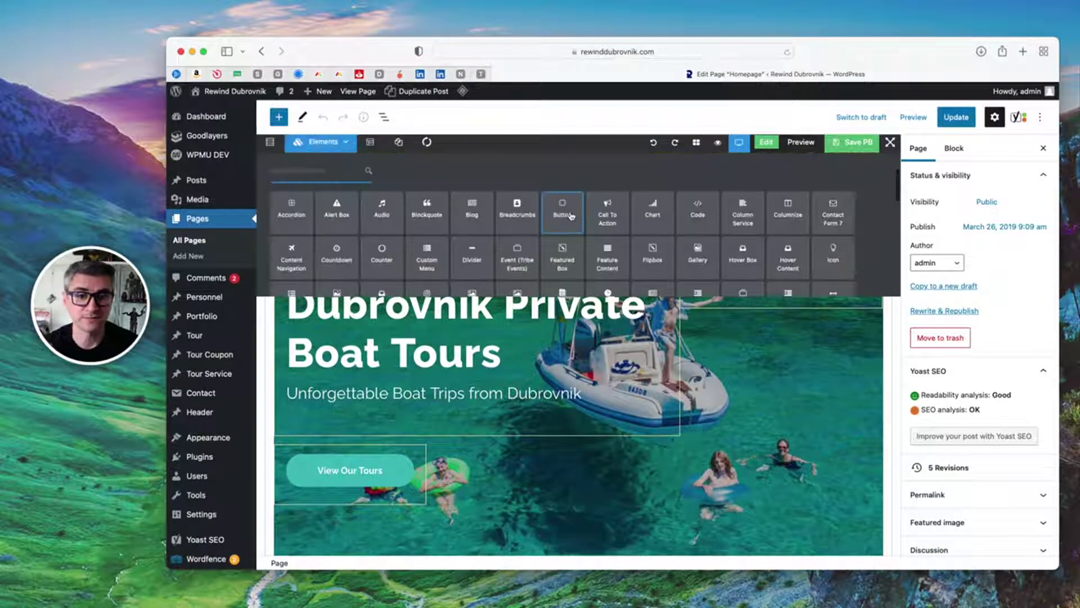
pyautogui.scroll(-2, 754, 256)
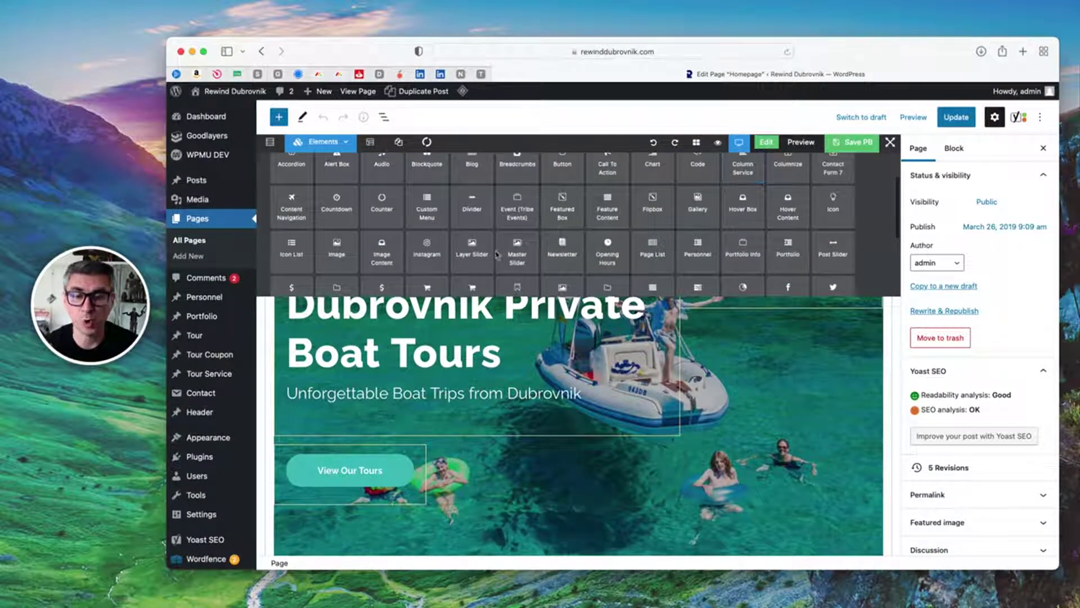
pyautogui.scroll(-5, 731, 225)
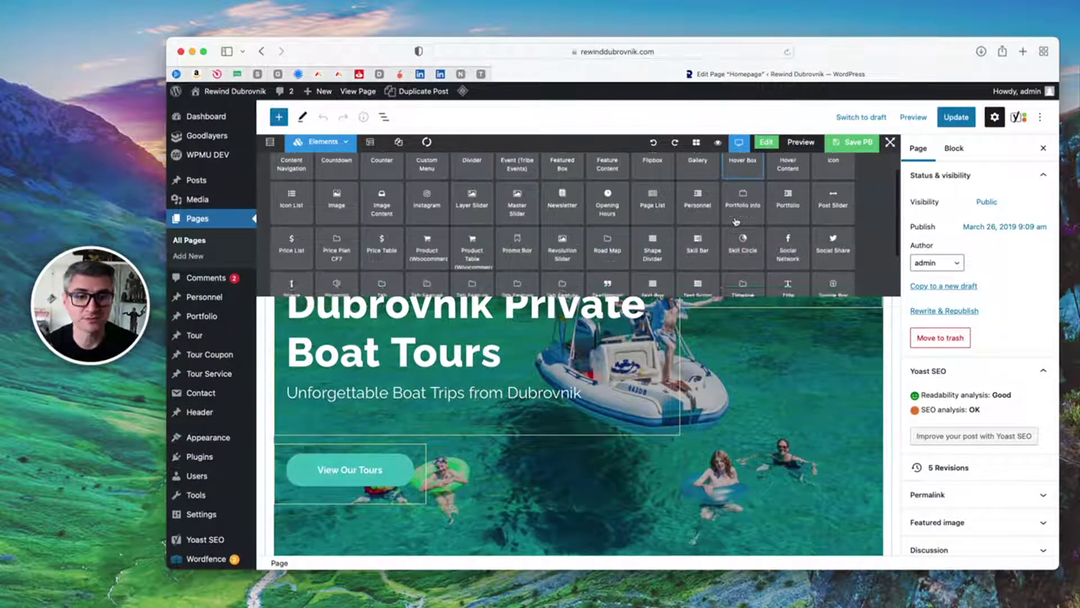
# Add a Text Box element below the hero subtitle with the content "kljkl;lk;kl;kl;" and save its options.
pyautogui.scroll(-1, 668, 254)
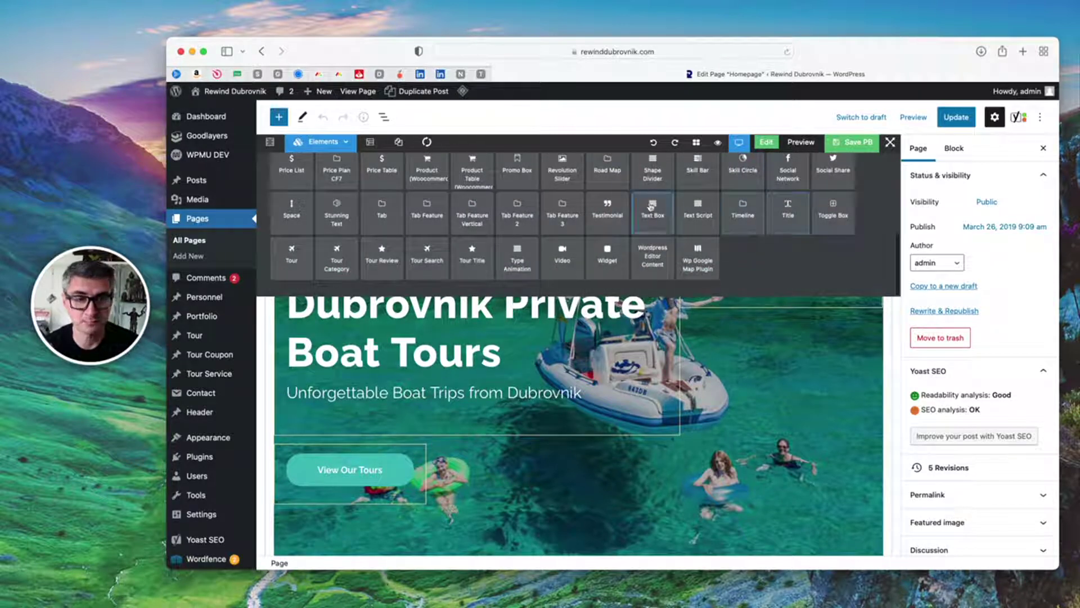
pyautogui.moveTo(435, 411); pyautogui.dragTo(334, 397)
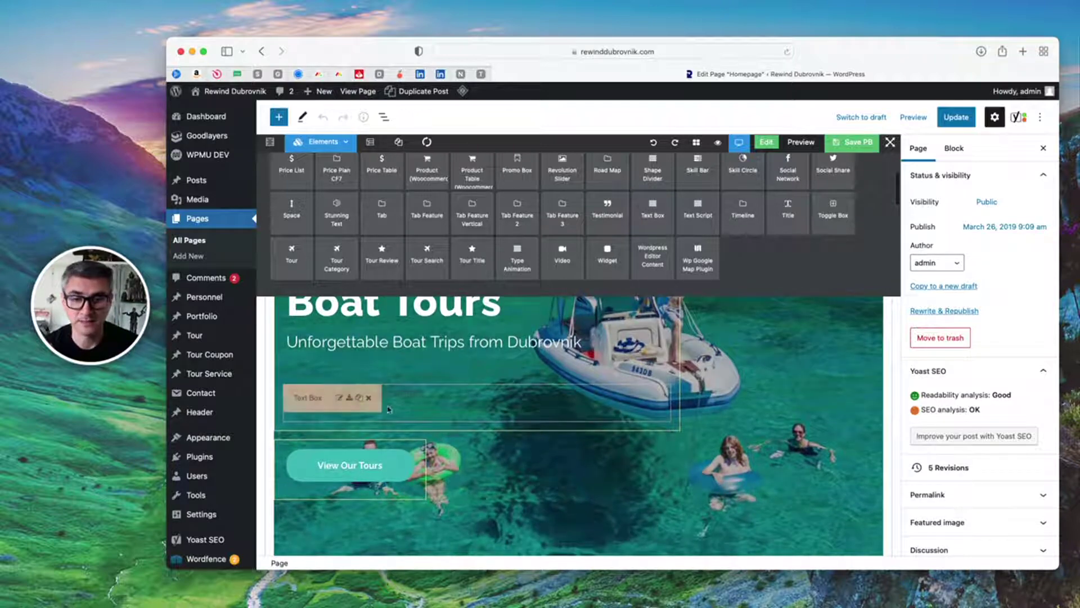
pyautogui.click(338, 397)
pyautogui.moveTo(539, 343); pyautogui.dragTo(341, 298)
pyautogui.write('kljkl;lk;kl;kl;')
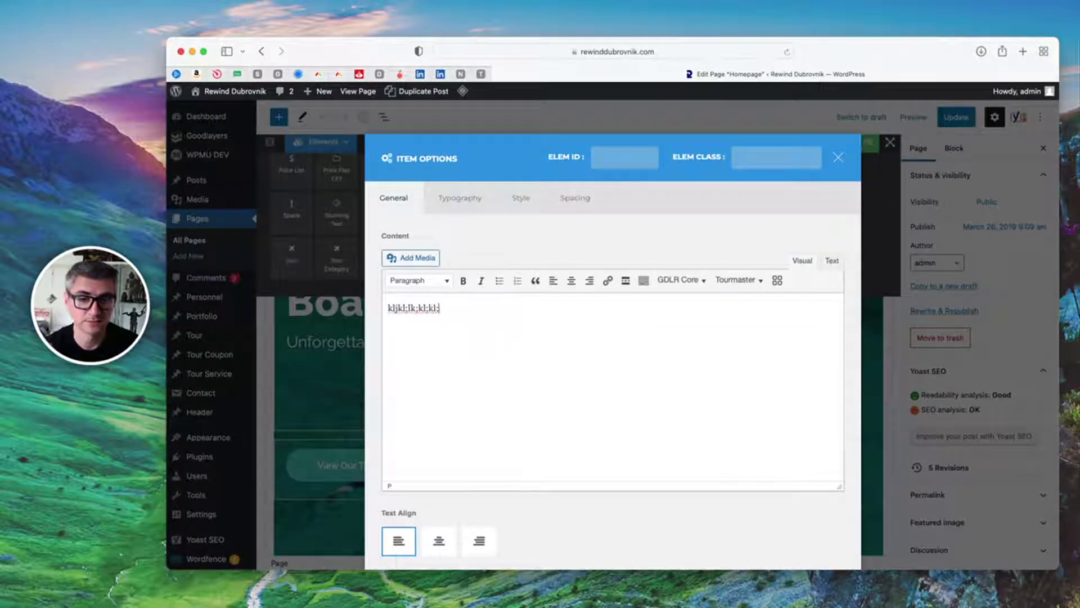
pyautogui.press('super+k')
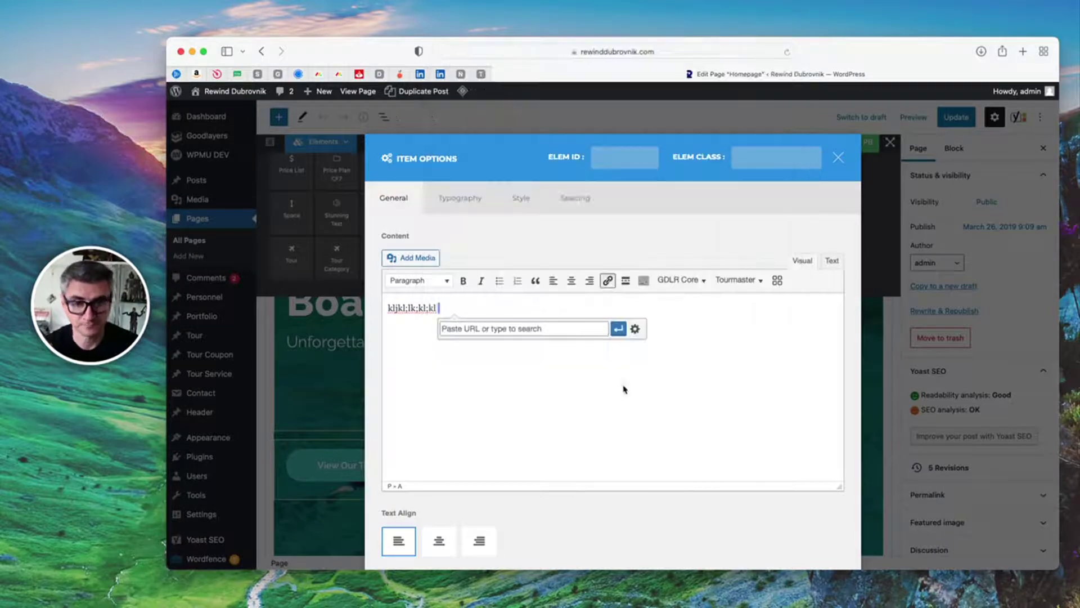
pyautogui.scroll(-5, 678, 444)
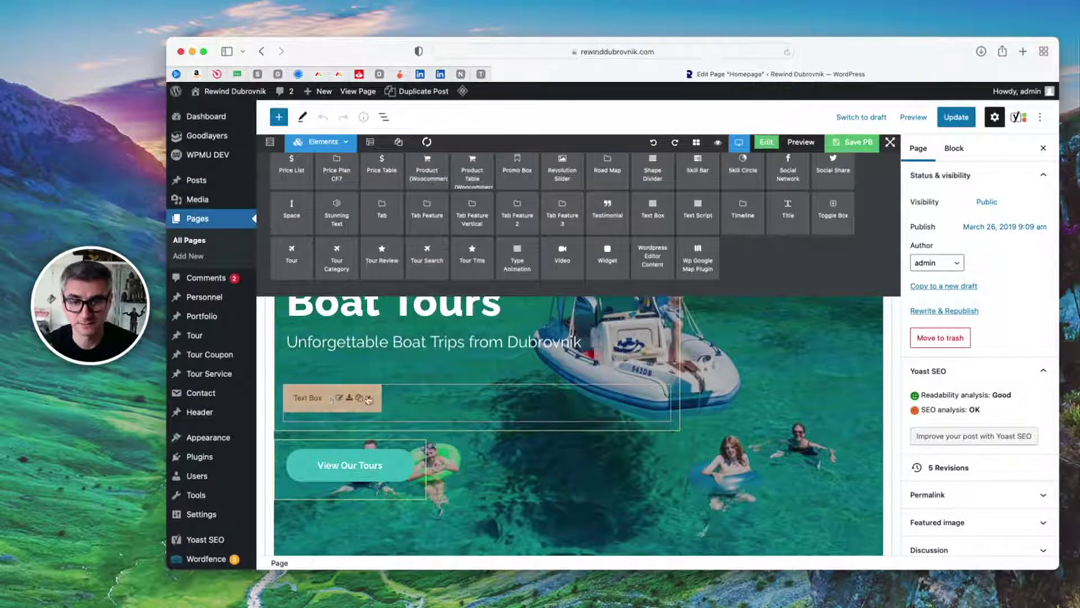
# Set the new text box's text color to white, save its options, and delete the text box from the hero section.
pyautogui.click(341, 398)
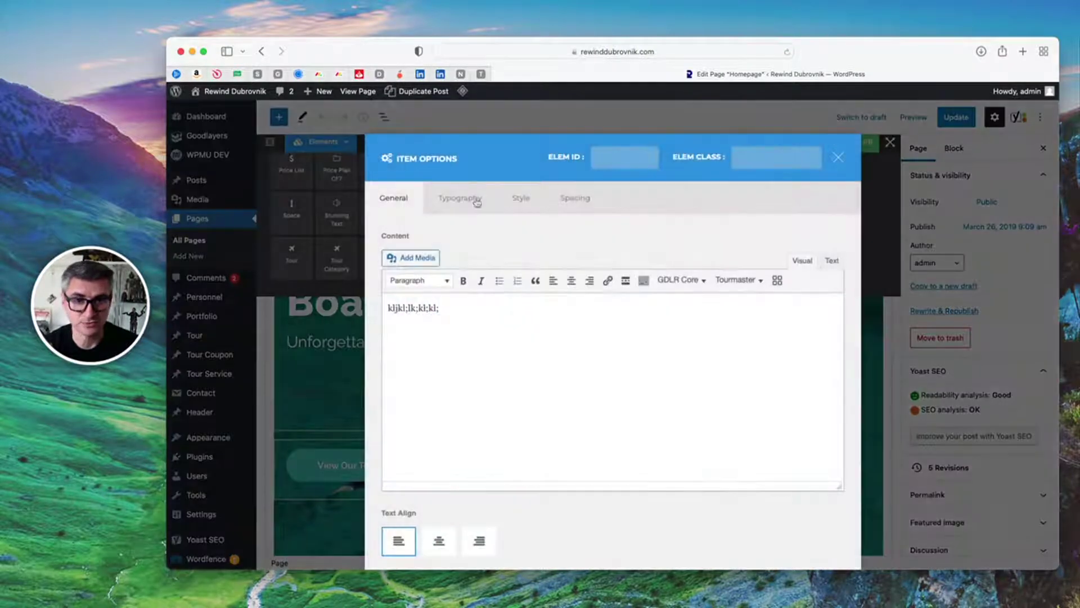
pyautogui.click(519, 204)
pyautogui.click(422, 258)
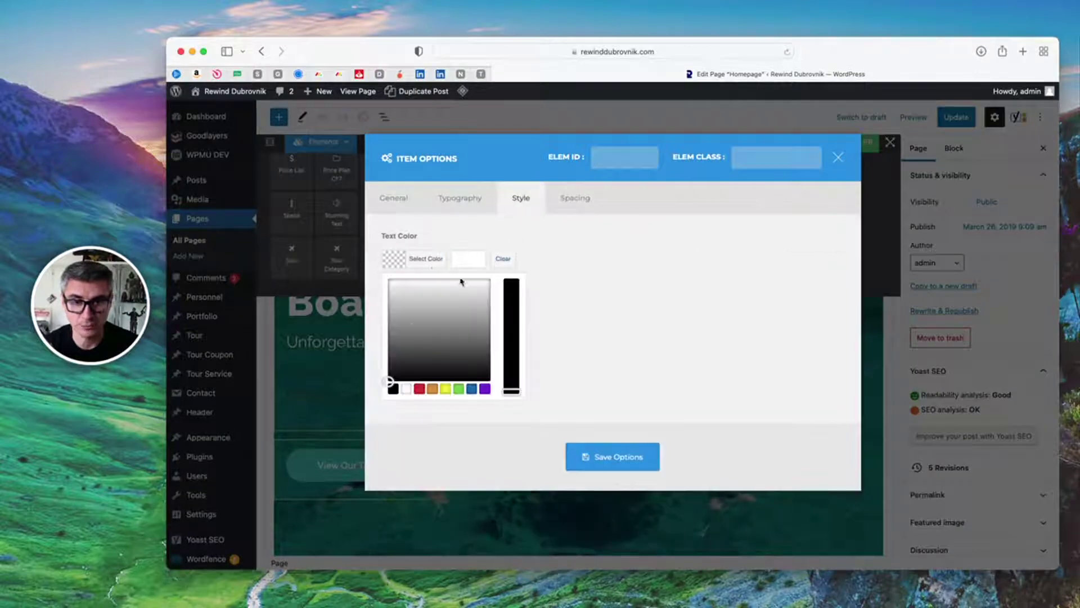
pyautogui.click(407, 389)
pyautogui.click(613, 456)
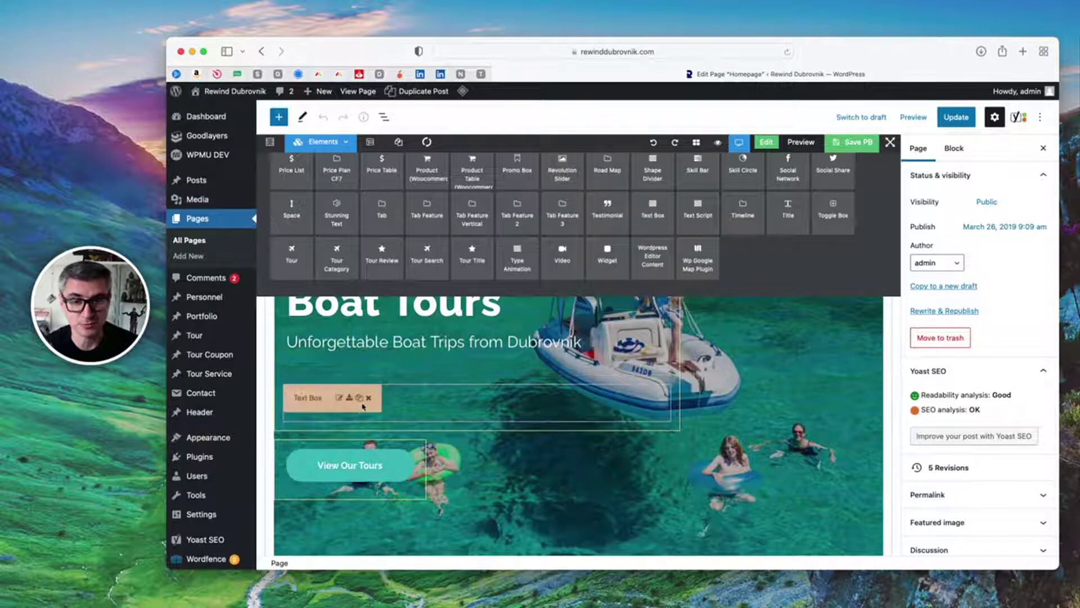
pyautogui.click(369, 399)
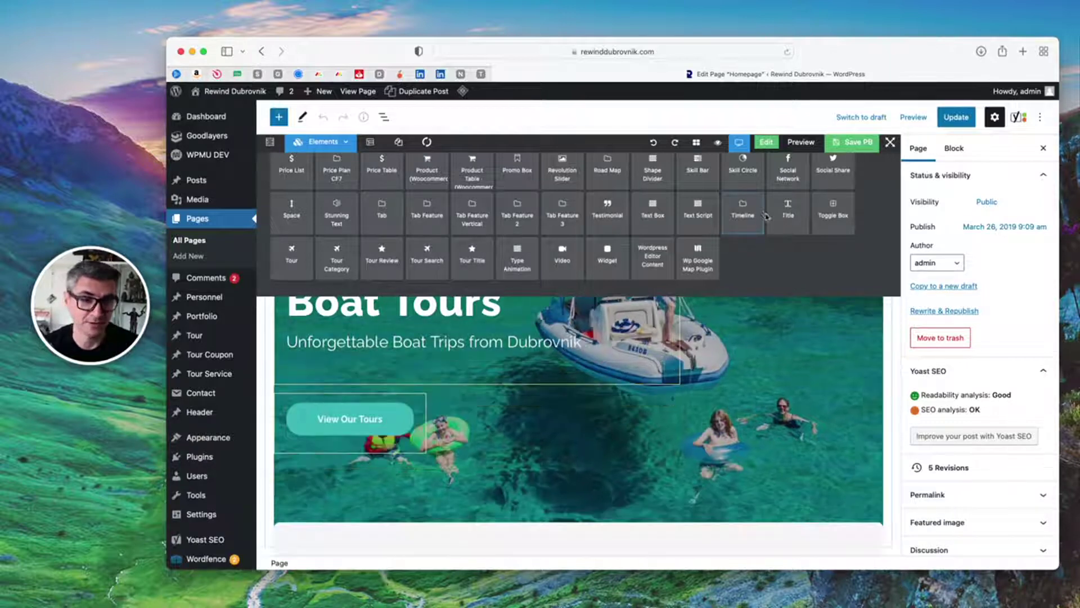
# Look through the element library back to its beginning and close it.
pyautogui.scroll(5, 649, 234)
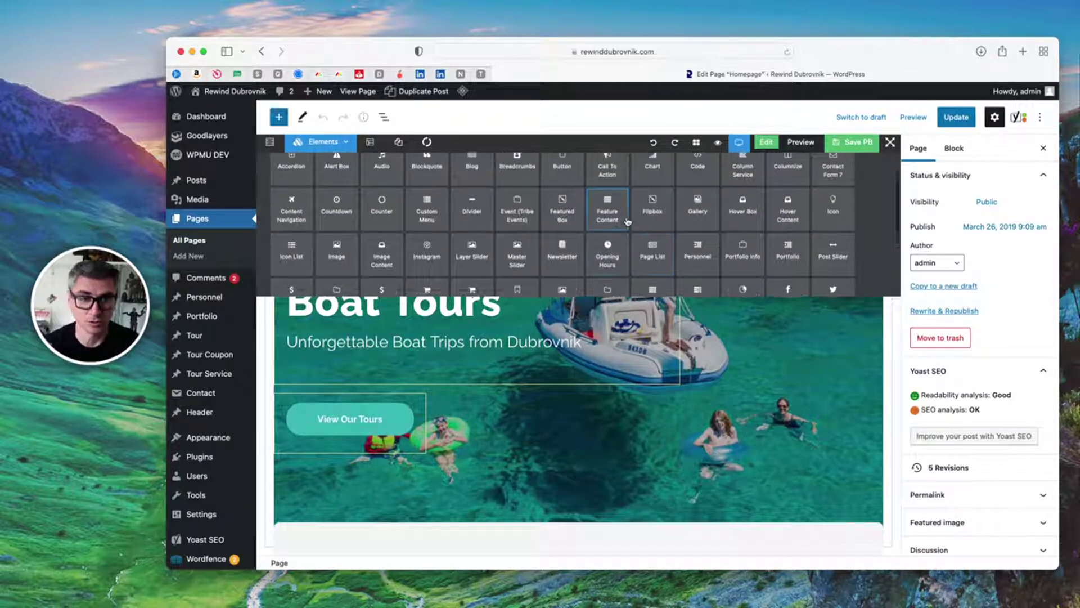
pyautogui.scroll(2, 609, 221)
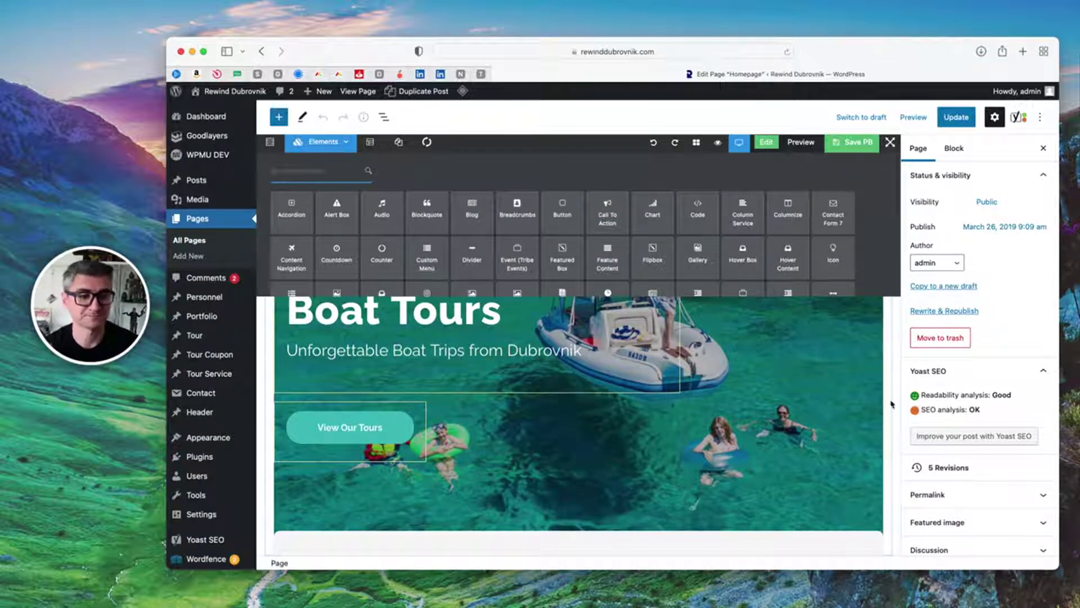
pyautogui.scroll(-3, 848, 401)
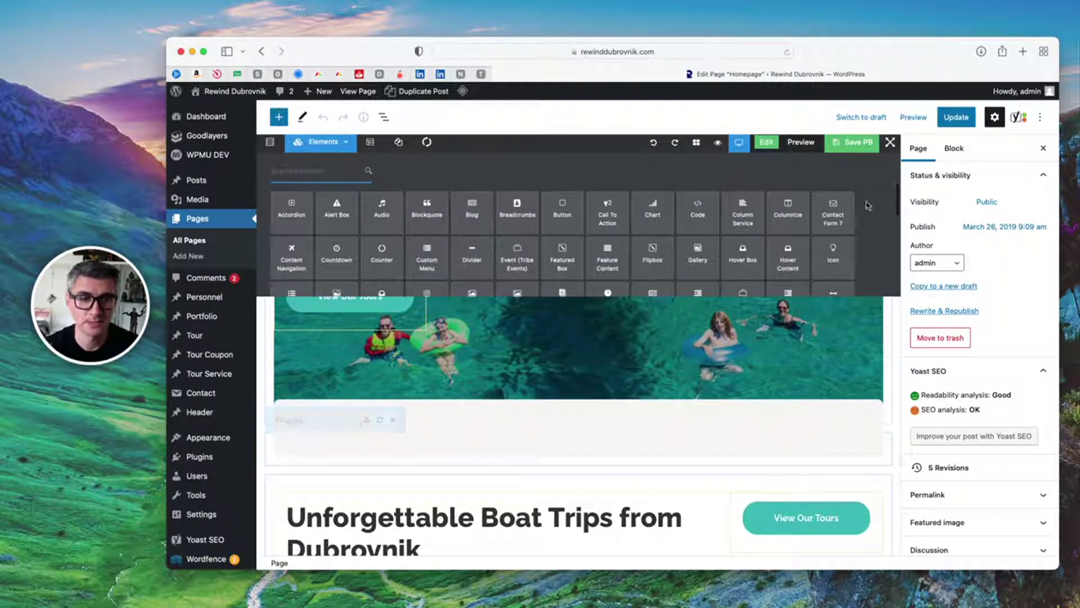
pyautogui.click(289, 140)
# Open the options of the Tour element below the "Unforgettable Boat Trips from Dubrovnik" heading and review its general filter settings.
pyautogui.scroll(-5, 574, 354)
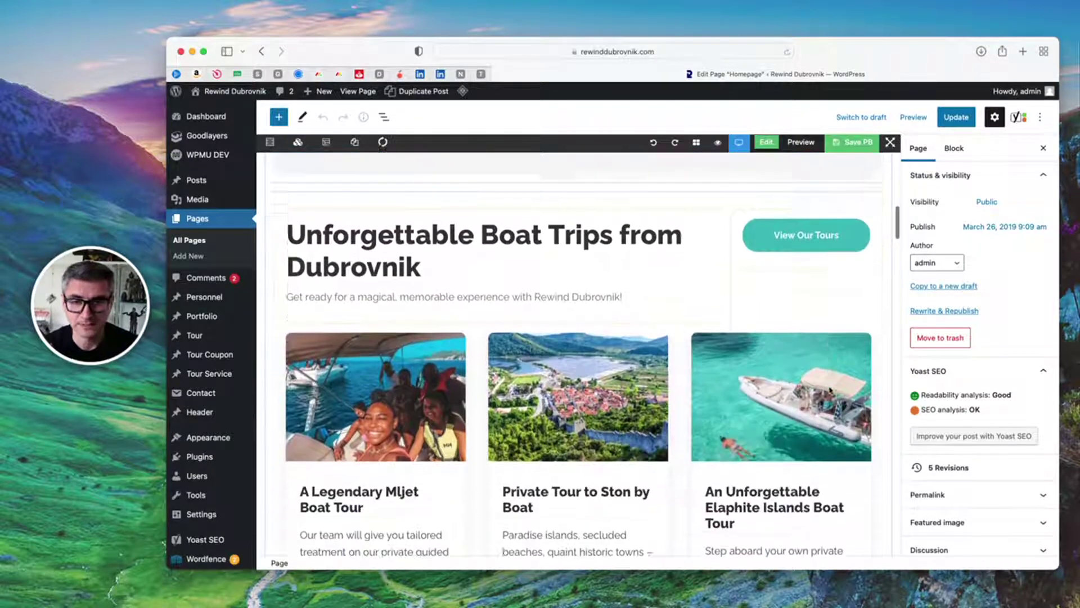
pyautogui.scroll(-3, 830, 389)
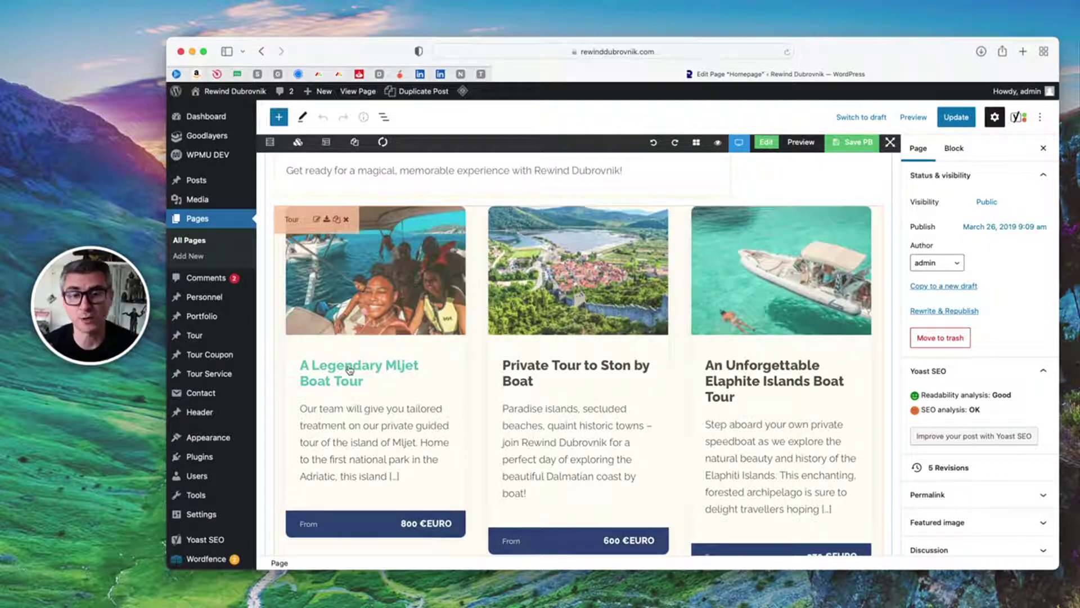
pyautogui.click(506, 305)
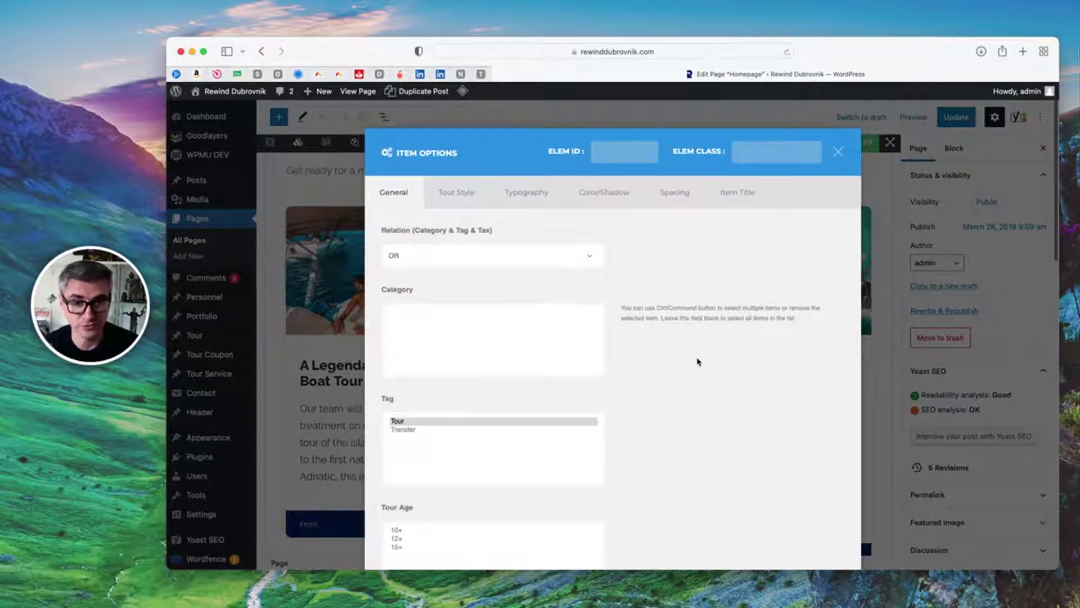
pyautogui.scroll(-3, 697, 362)
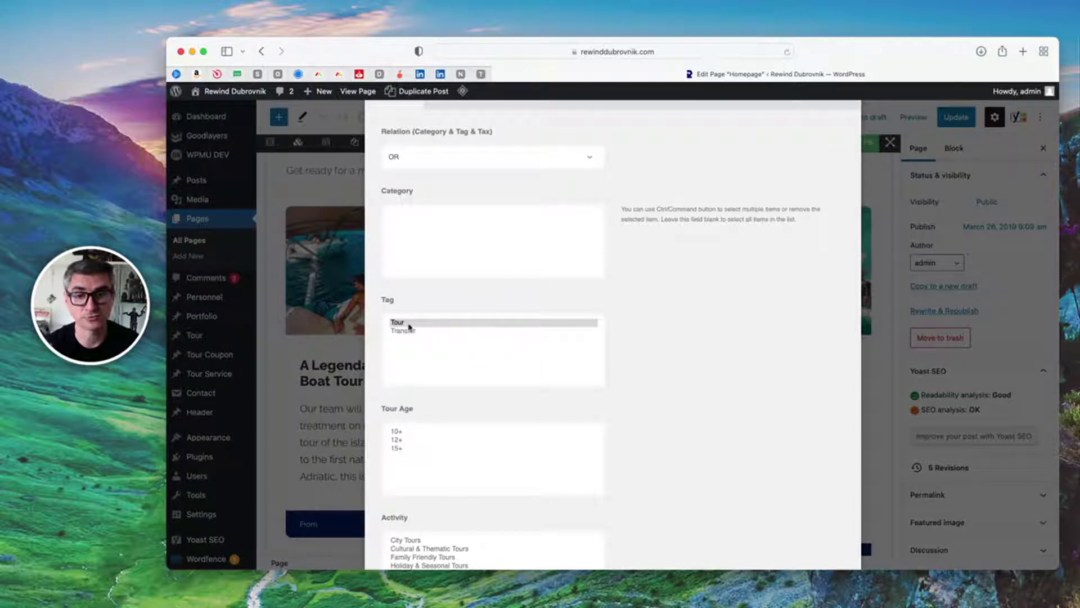
pyautogui.scroll(3, 716, 338)
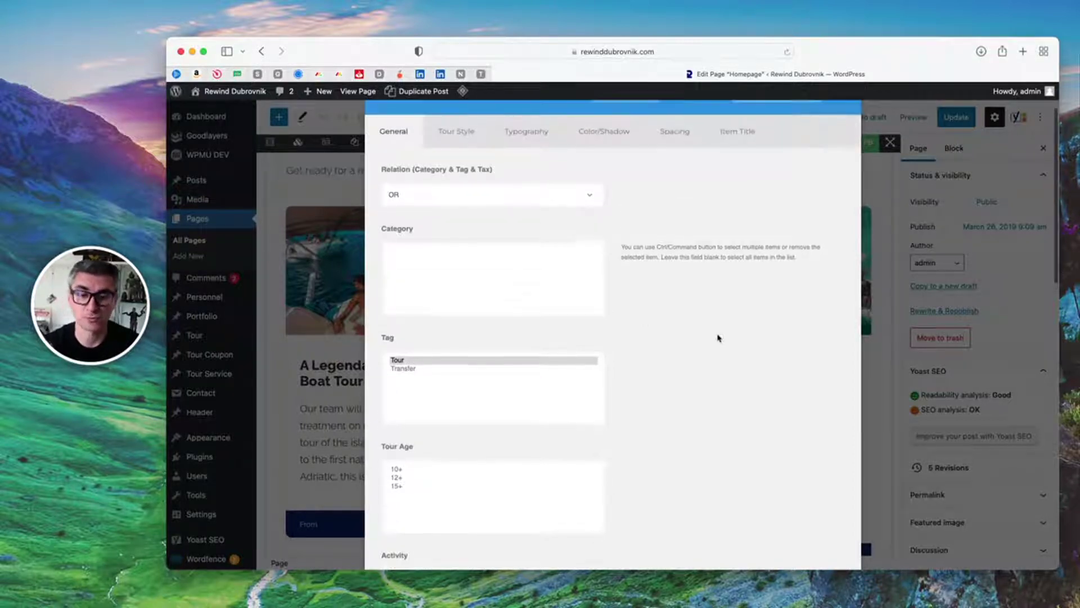
pyautogui.scroll(-6, 716, 337)
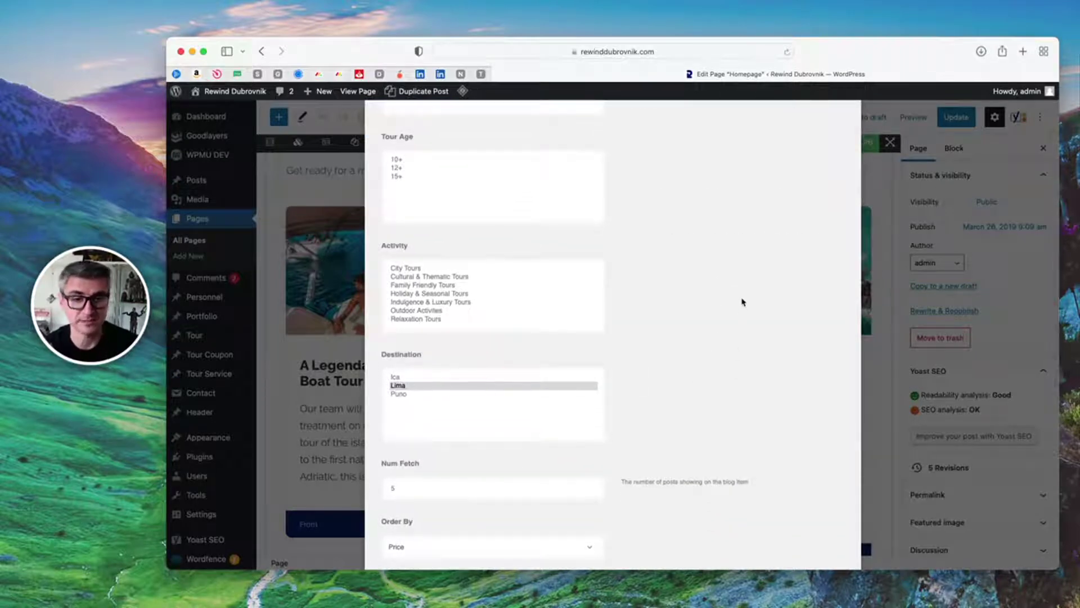
pyautogui.scroll(-4, 742, 302)
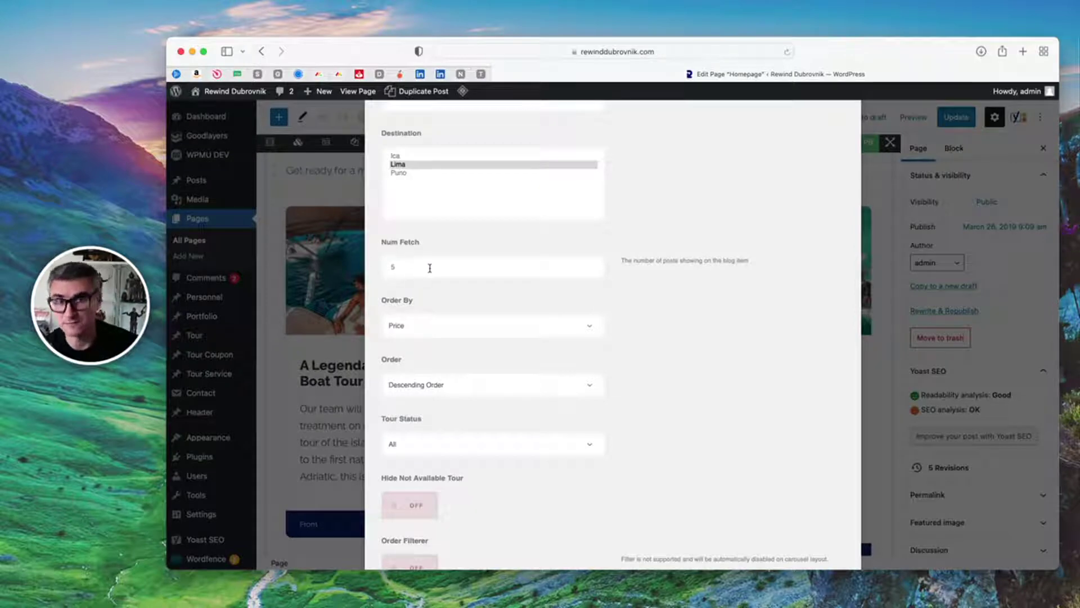
pyautogui.scroll(-5, 728, 287)
pyautogui.scroll(2, 422, 205)
# Check the available Order and Order By choices for the Tour element and close its options without saving.
pyautogui.click(482, 197)
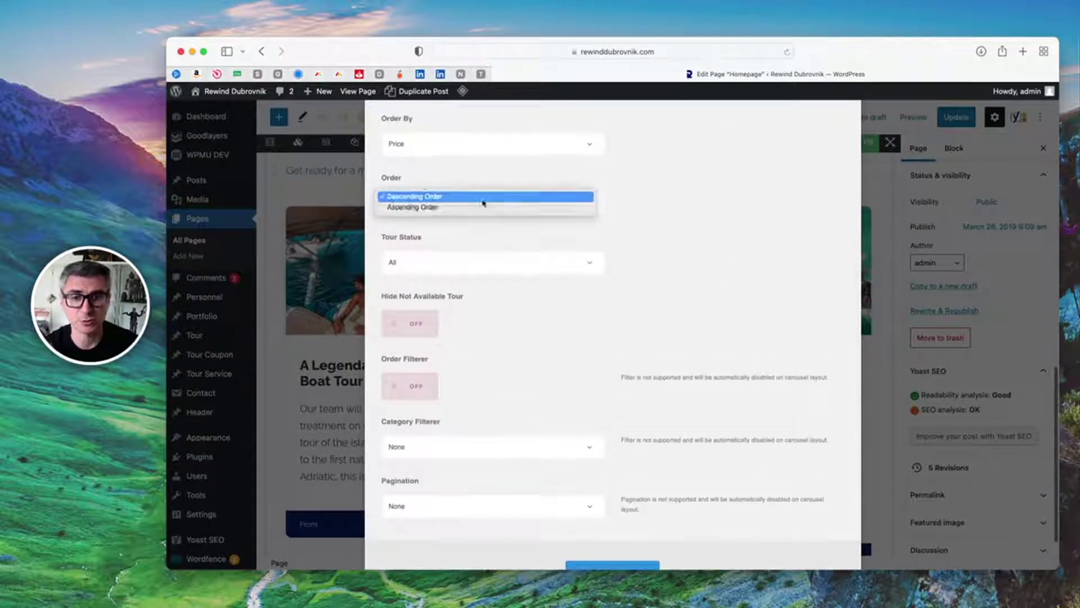
pyautogui.click(740, 194)
pyautogui.scroll(2, 501, 225)
pyautogui.click(490, 218)
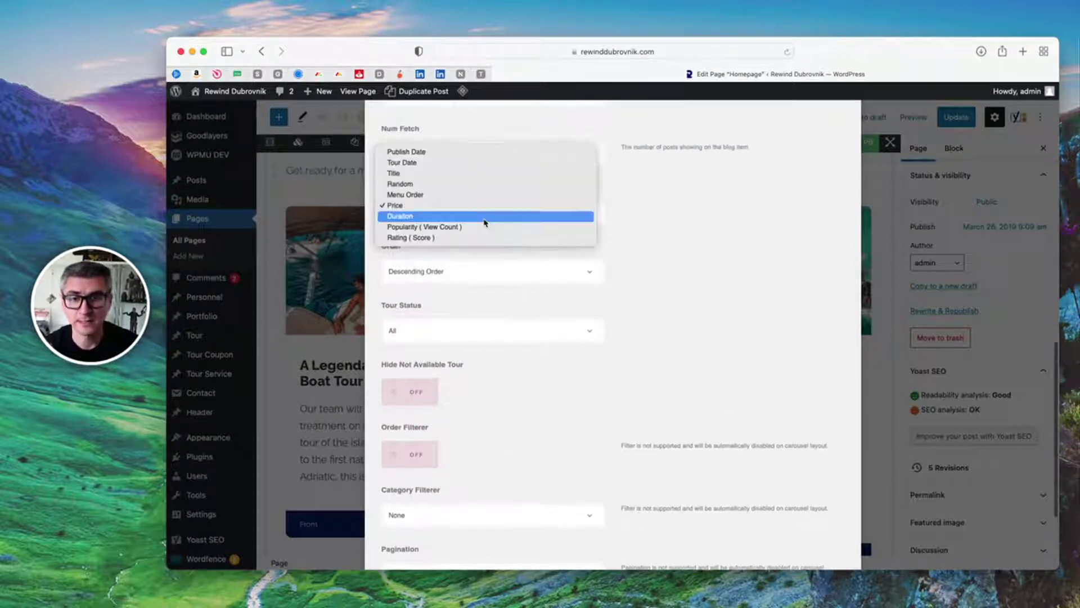
pyautogui.click(719, 232)
pyautogui.scroll(-3, 714, 234)
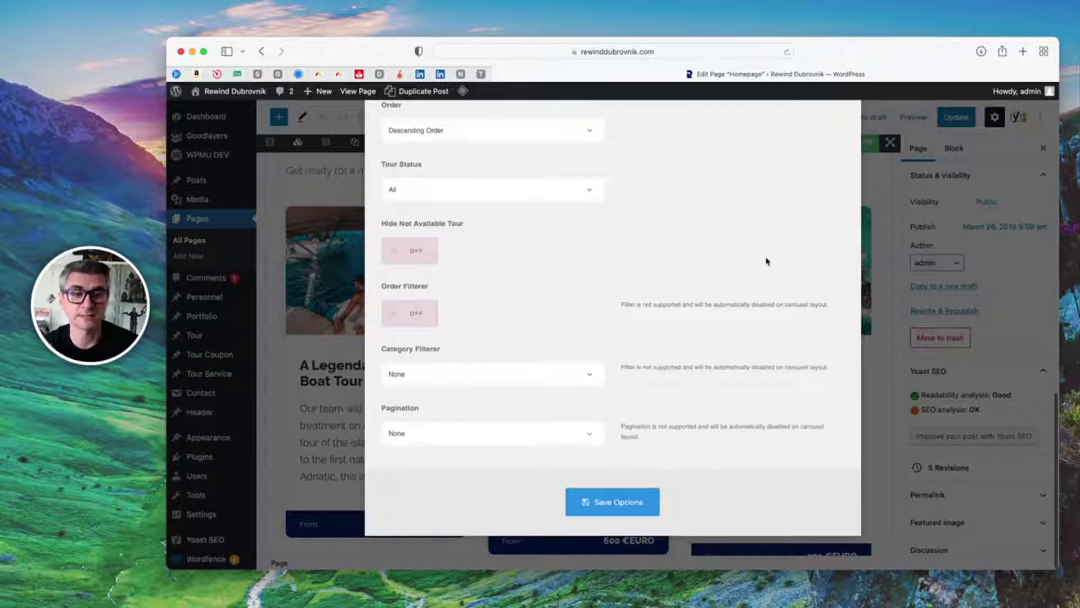
pyautogui.scroll(15, 767, 261)
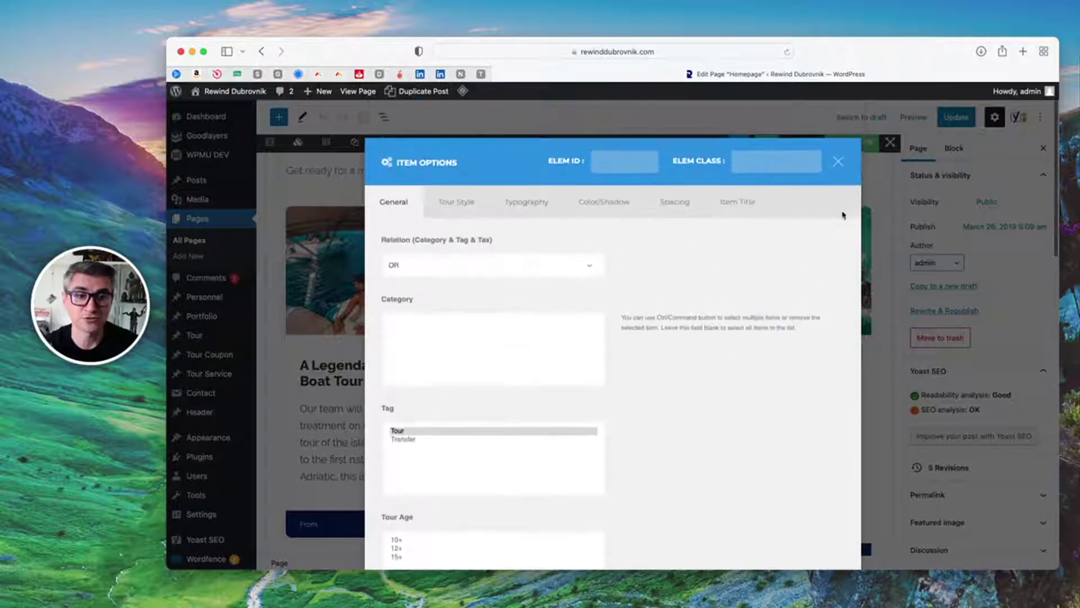
pyautogui.click(838, 161)
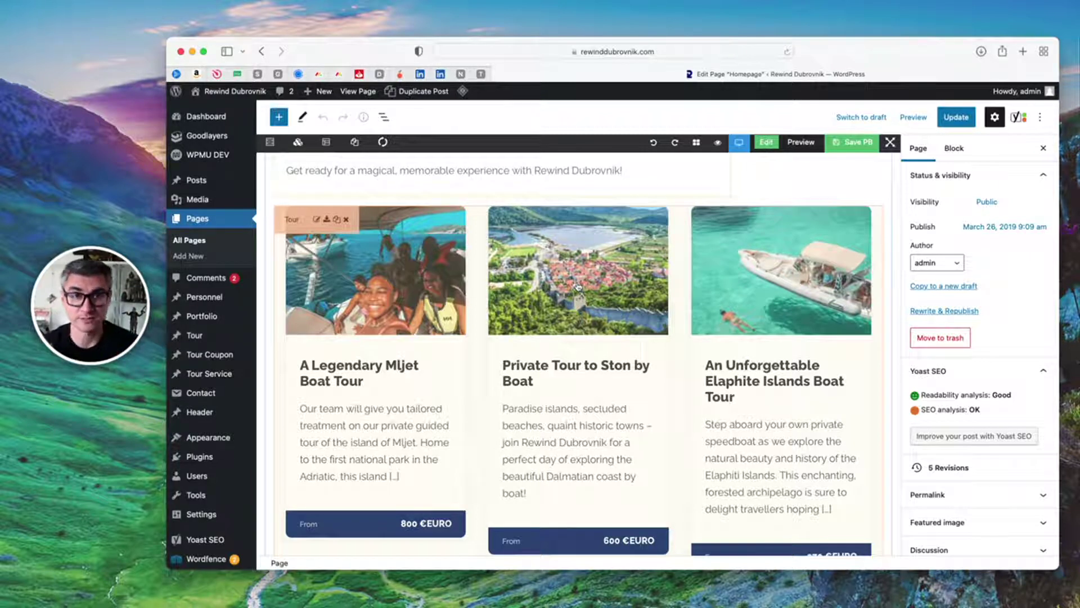
# Inspect the Elaphite Islands boat tour link in the text under "Experience Dubrovnik Like a Local" and close the options without saving.
pyautogui.scroll(-1, 814, 305)
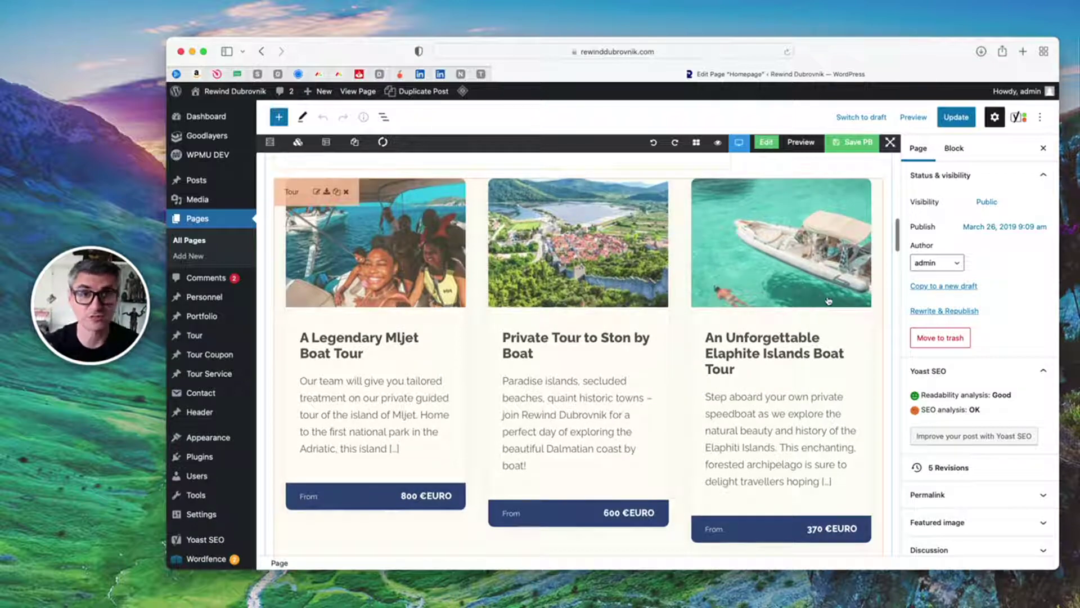
pyautogui.scroll(-10, 829, 301)
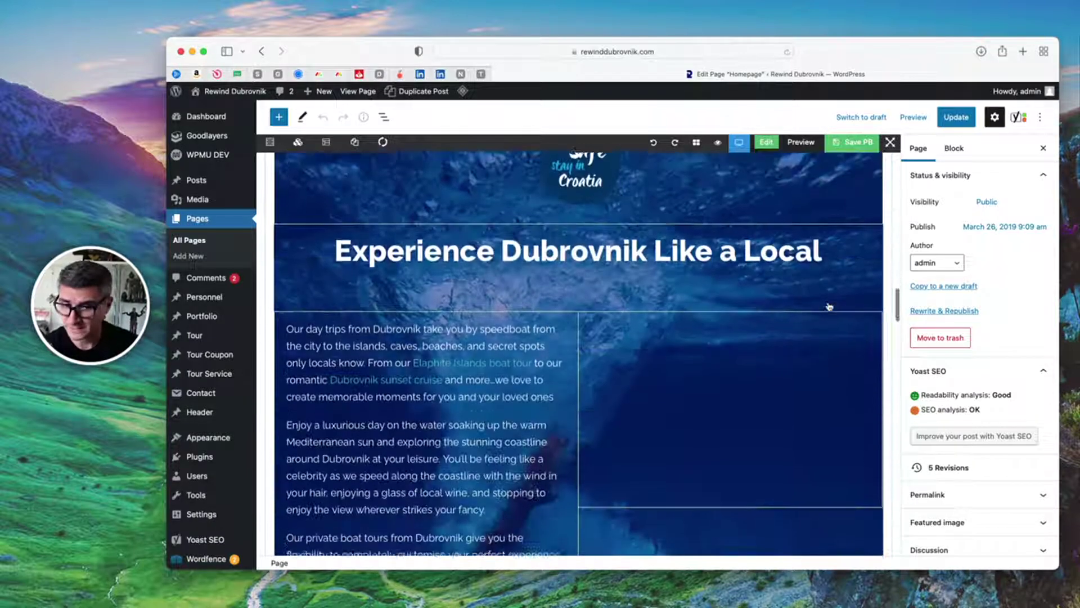
pyautogui.scroll(-2, 829, 307)
pyautogui.moveTo(340, 293)
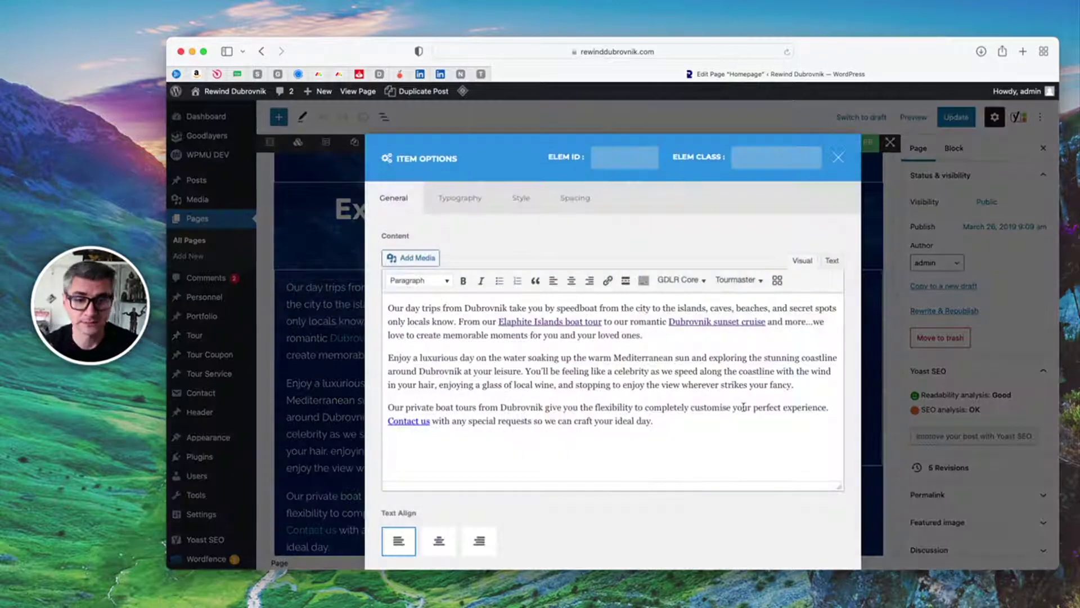
pyautogui.moveTo(741, 409); pyautogui.dragTo(513, 369)
pyautogui.click(573, 358)
pyautogui.click(570, 325)
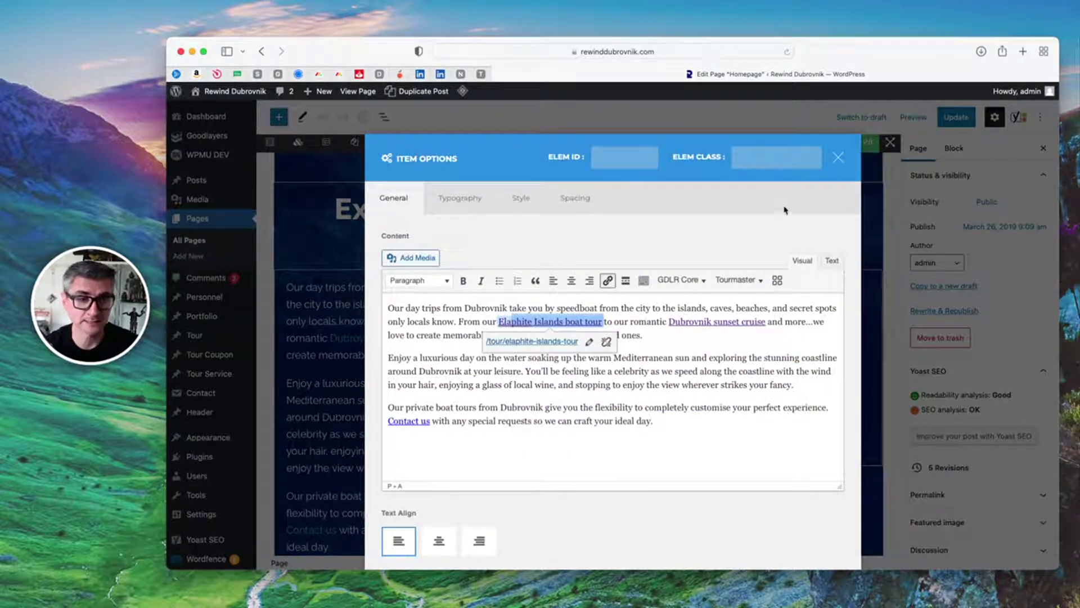
pyautogui.click(839, 157)
# Add an empty Wrapper above the hero section of the homepage.
pyautogui.scroll(15, 635, 266)
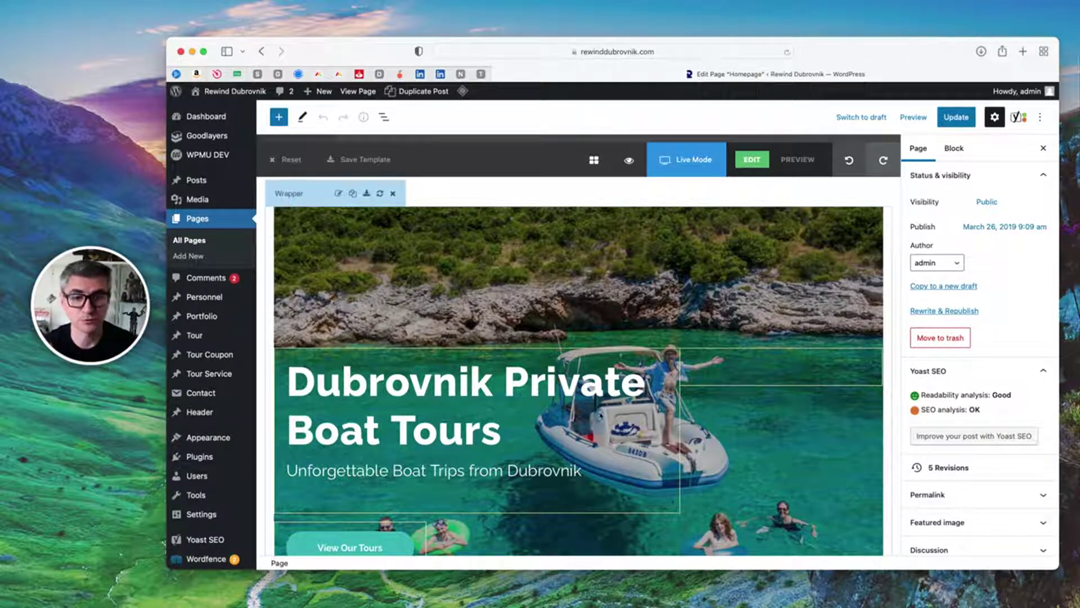
pyautogui.scroll(-2, 675, 270)
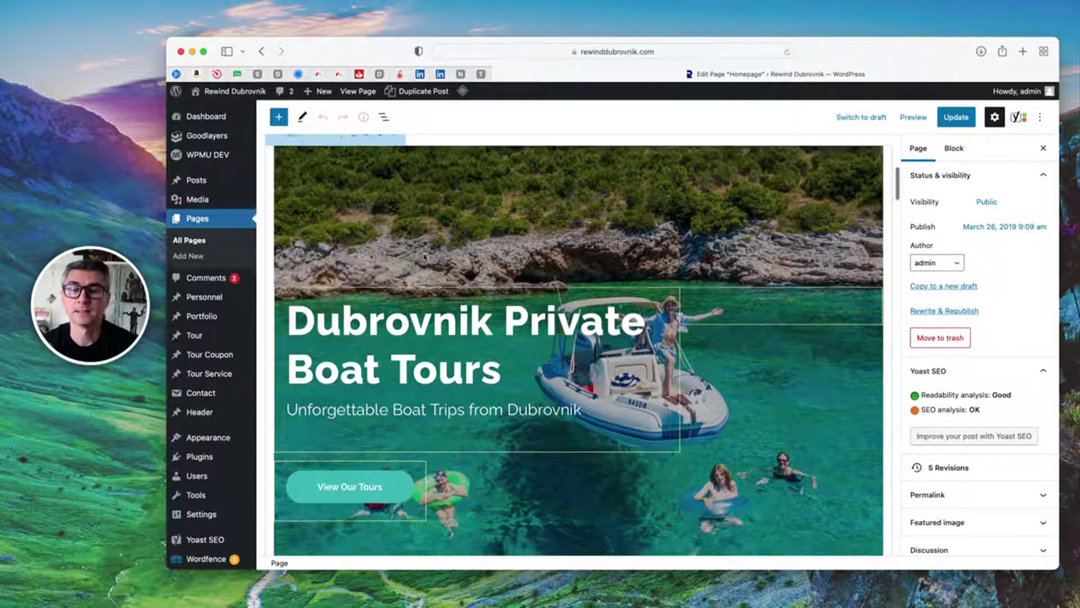
pyautogui.scroll(8, 315, 338)
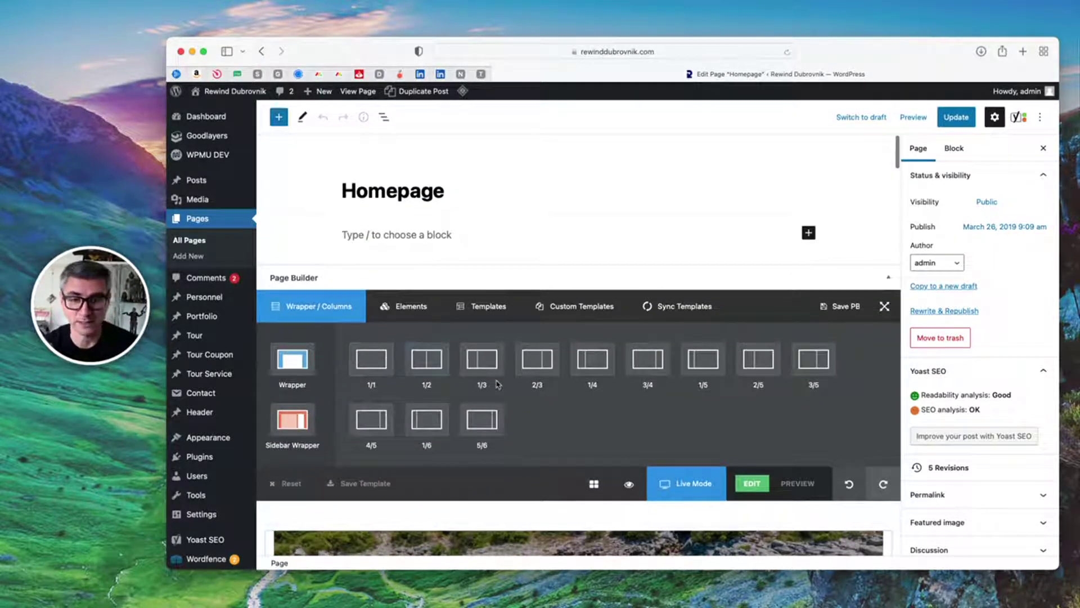
pyautogui.scroll(-3, 497, 384)
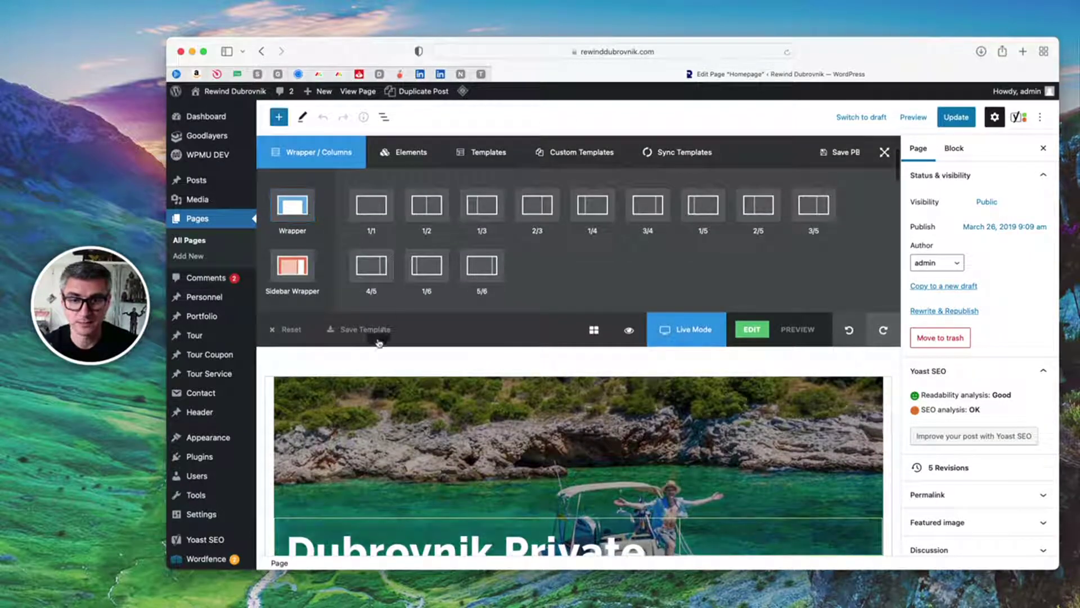
pyautogui.moveTo(379, 343); pyautogui.dragTo(345, 356)
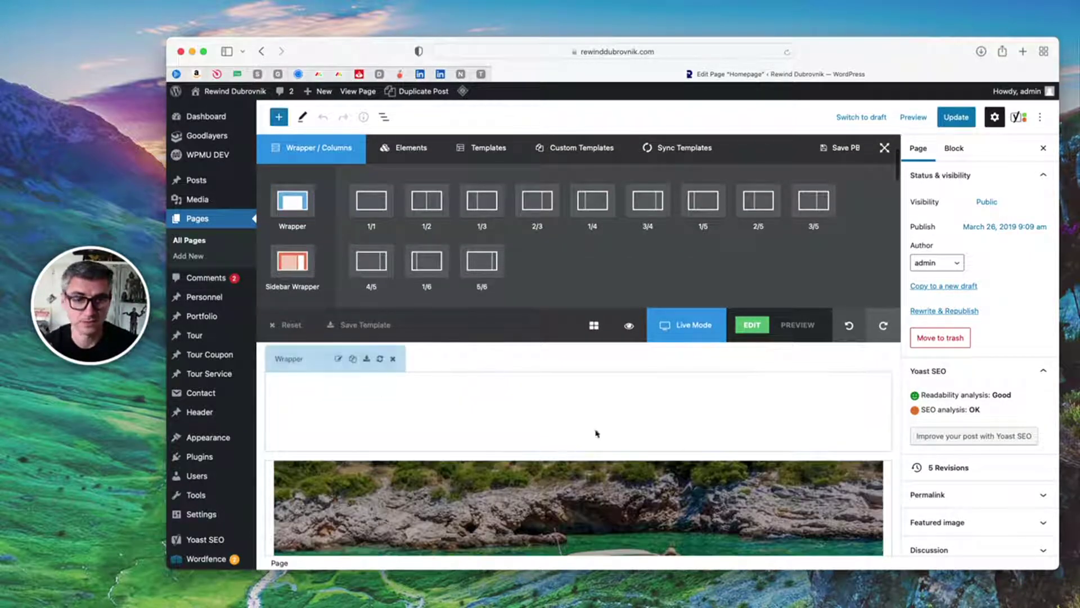
# Place a 1/2 column inside the new wrapper and duplicate it to form two equal columns.
pyautogui.moveTo(455, 243); pyautogui.dragTo(338, 423)
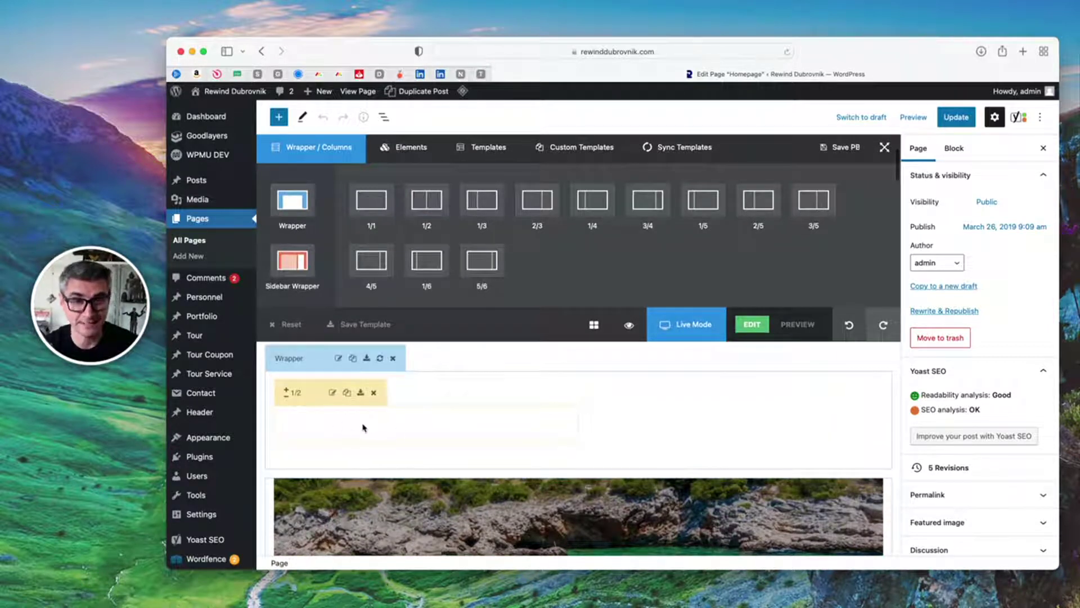
pyautogui.click(347, 393)
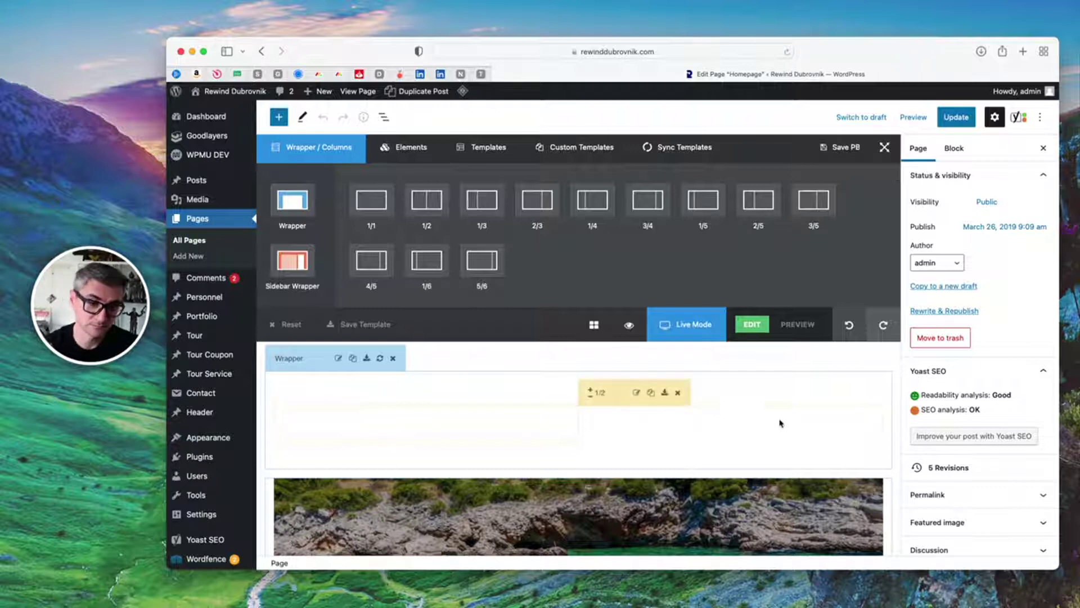
# Delete both 1/2 columns and the empty wrapper above the hero section.
pyautogui.click(676, 394)
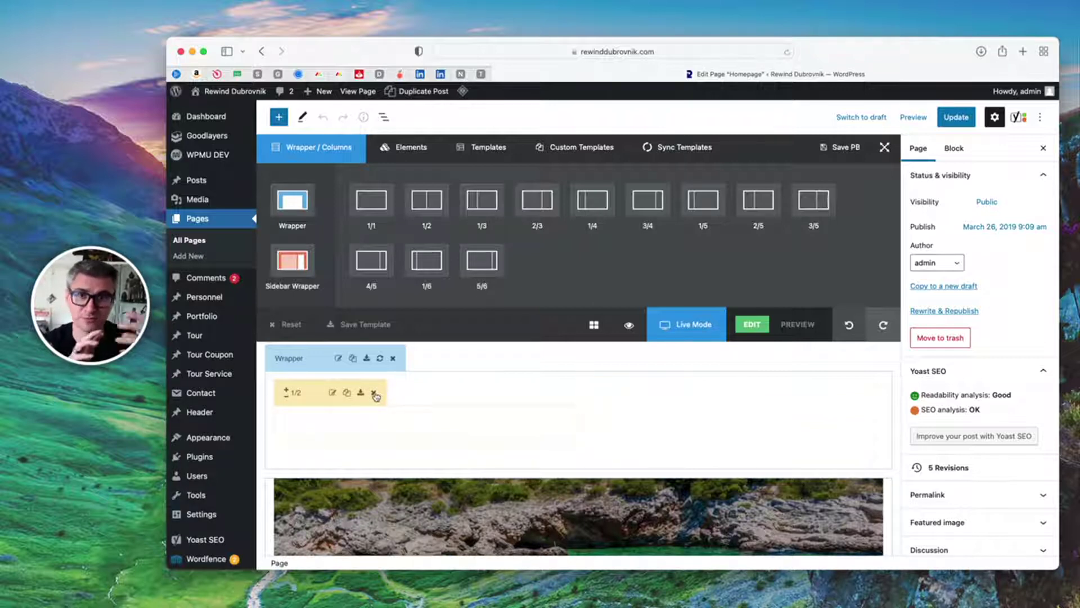
pyautogui.click(374, 394)
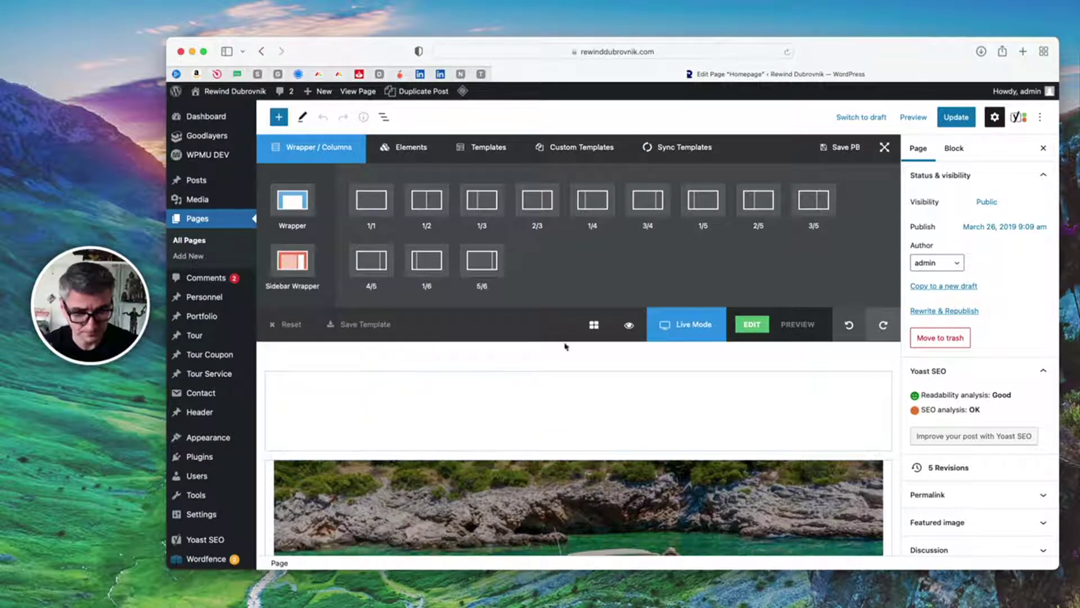
pyautogui.click(393, 358)
# Set the hero wrapper's background image opacity to 0.5 and save the options.
pyautogui.scroll(-3, 405, 338)
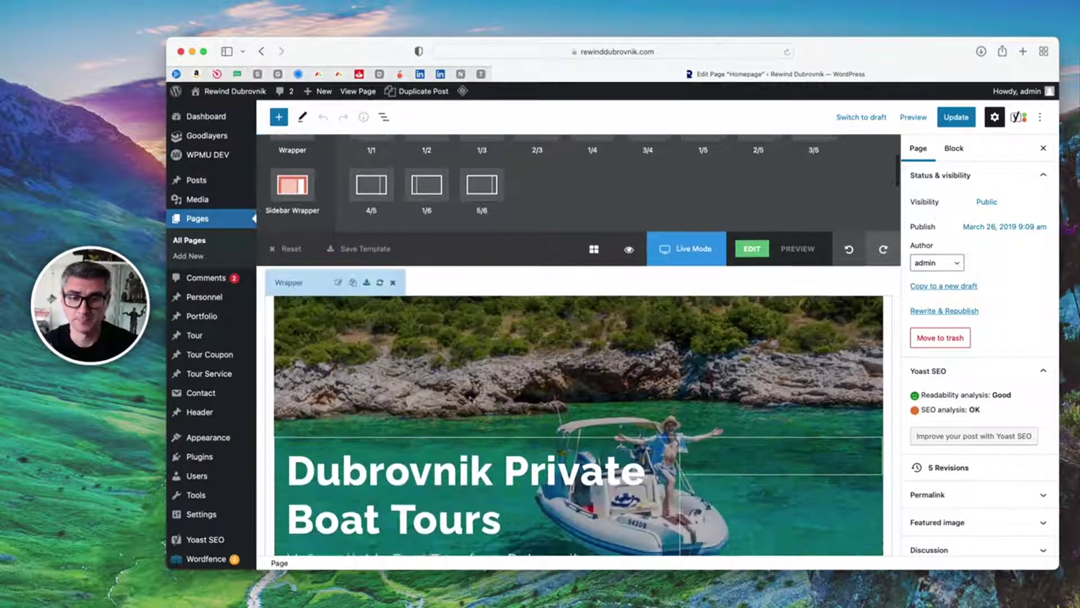
pyautogui.click(339, 280)
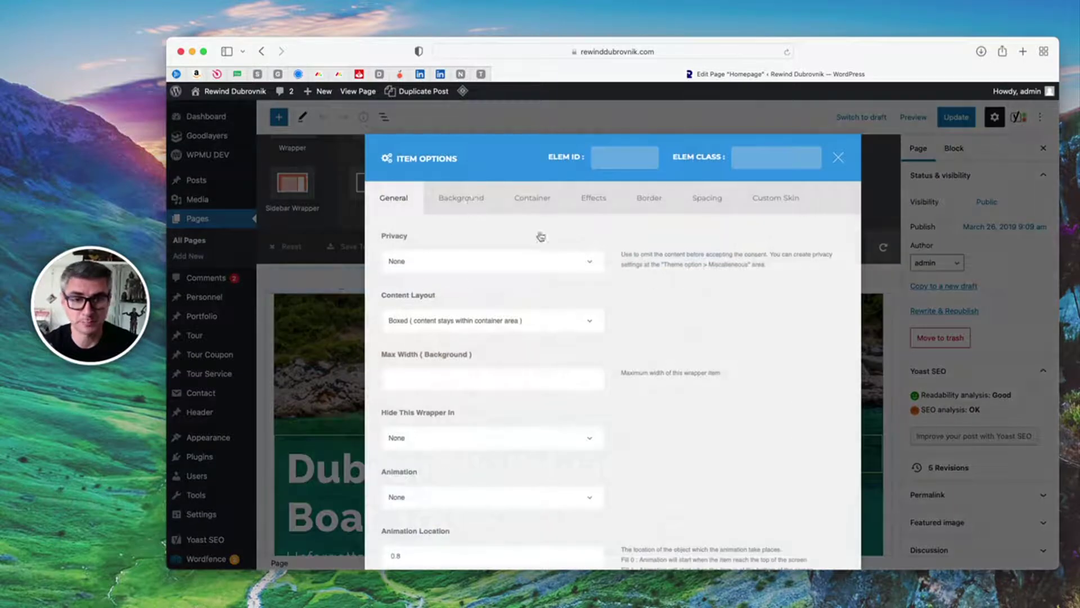
pyautogui.click(467, 198)
pyautogui.scroll(-3, 766, 320)
pyautogui.moveTo(415, 343)
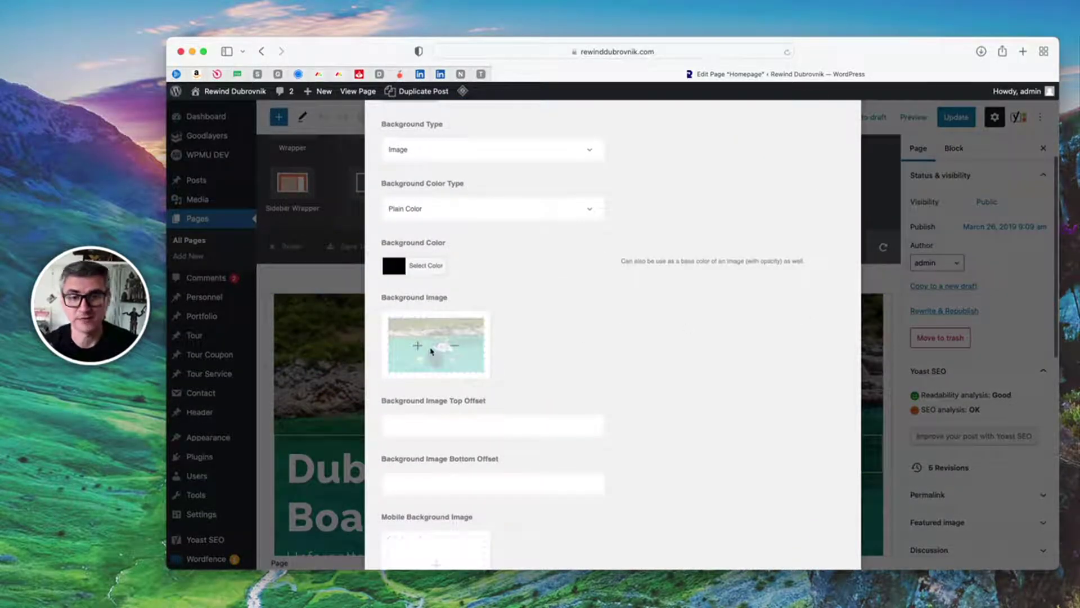
pyautogui.scroll(-6, 649, 340)
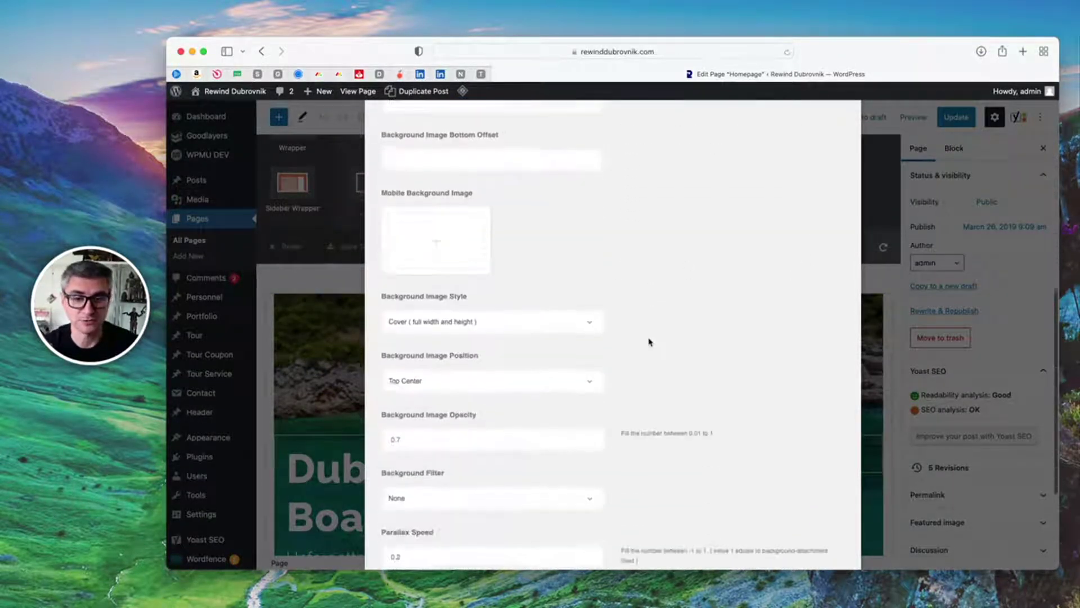
pyautogui.scroll(-2, 649, 342)
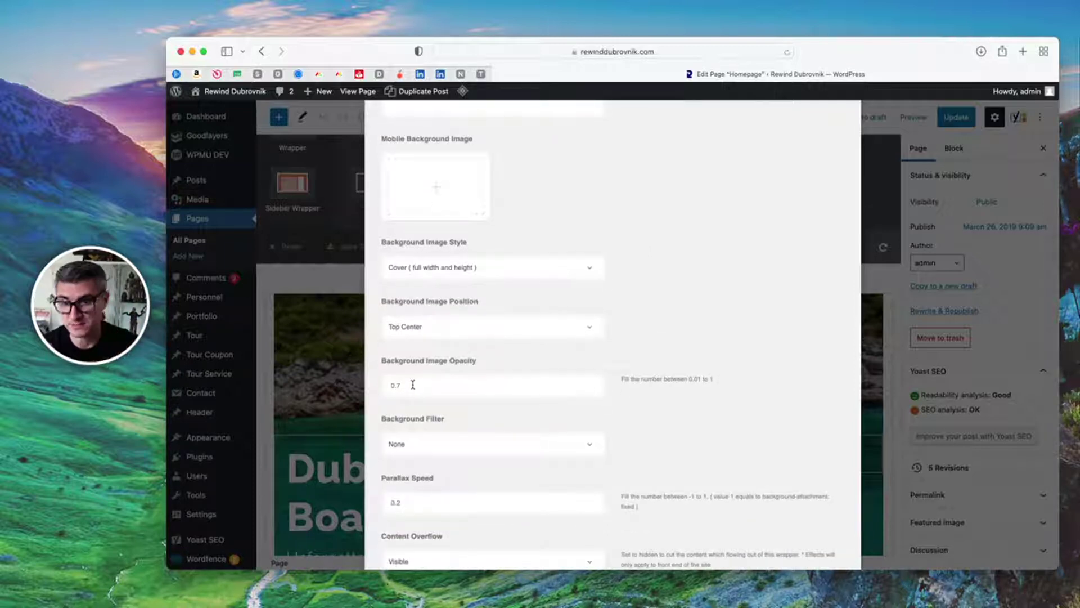
pyautogui.scroll(-2, 731, 375)
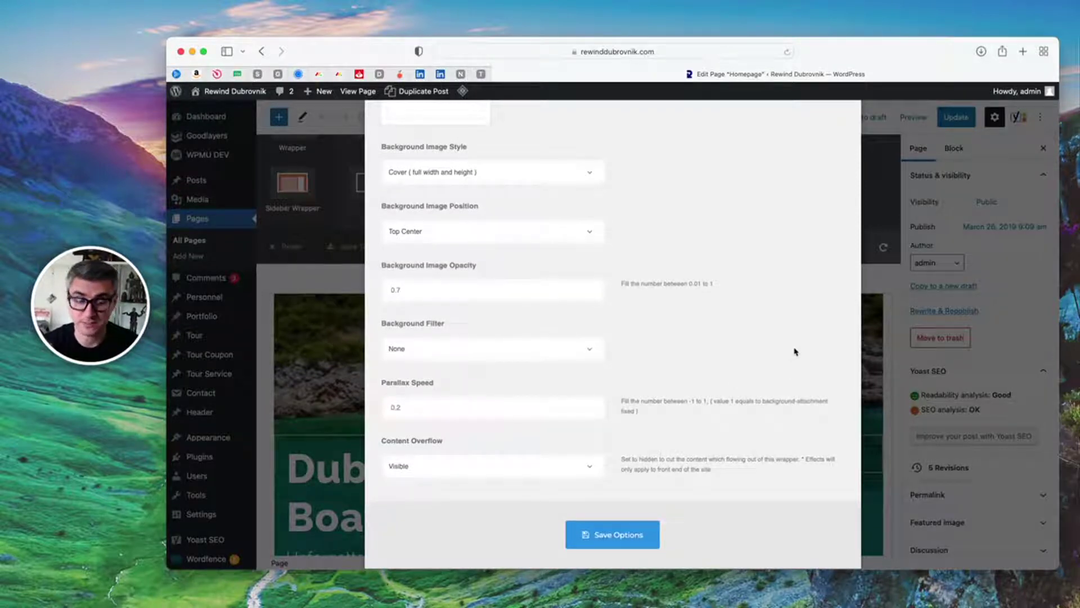
pyautogui.scroll(-1, 776, 371)
pyautogui.click(441, 255)
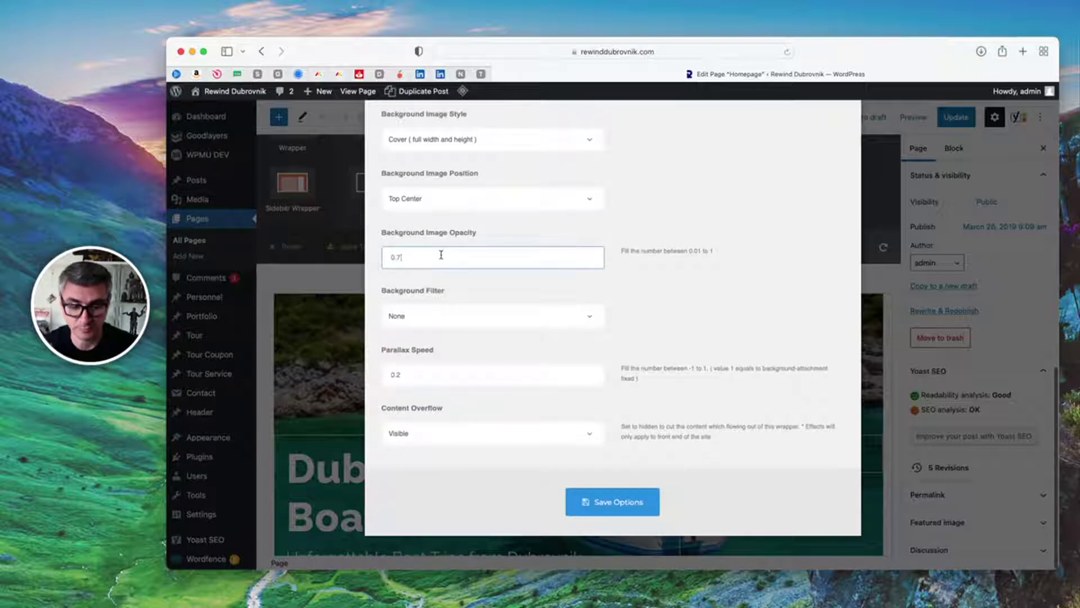
pyautogui.press('BackSpace')
pyautogui.write('5')
pyautogui.click(650, 512)
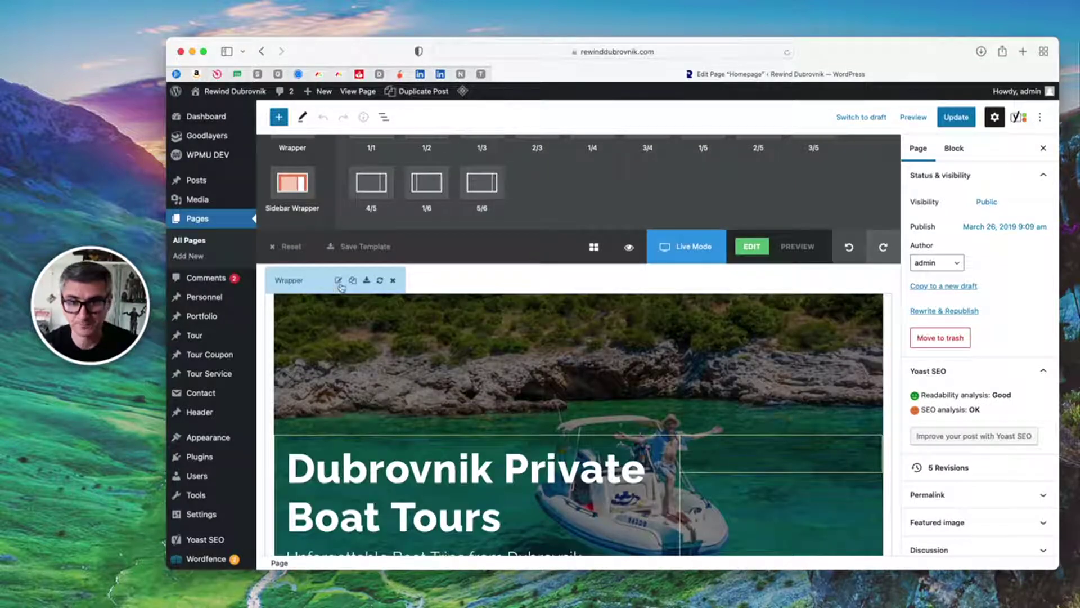
# Set the hero wrapper's background image opacity to 0.7 and save the options.
pyautogui.click(338, 281)
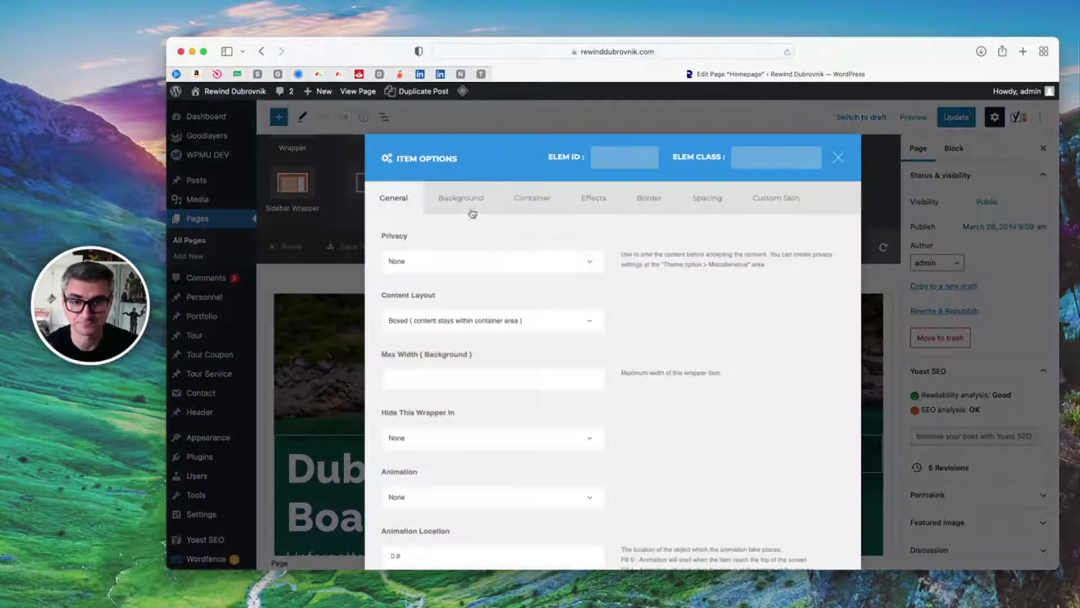
pyautogui.click(446, 198)
pyautogui.scroll(-10, 486, 293)
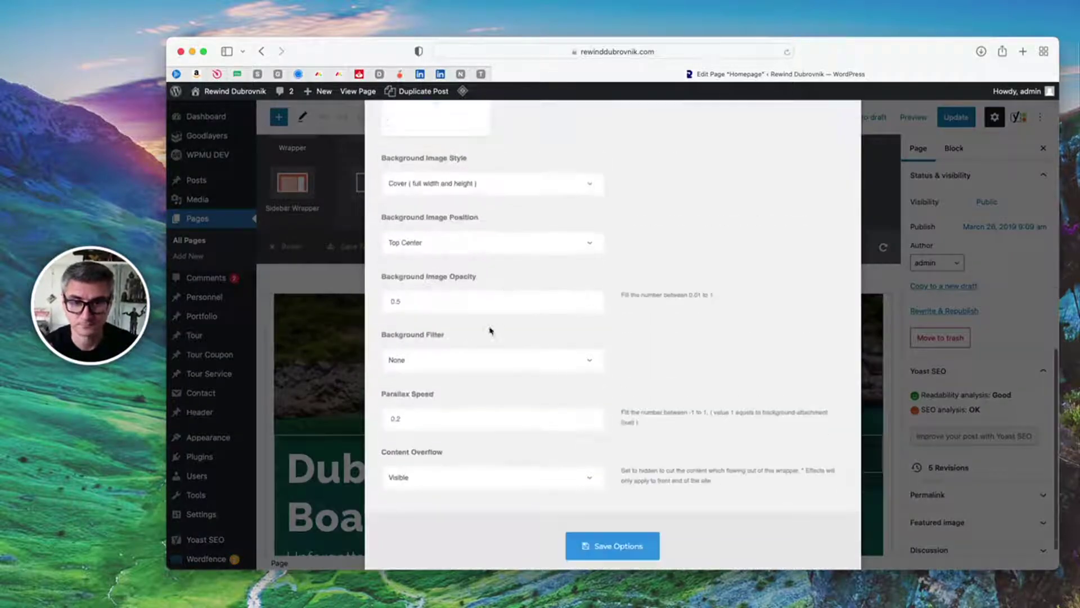
pyautogui.click(427, 303)
pyautogui.press('BackSpace')
pyautogui.write('7')
pyautogui.scroll(-1, 563, 479)
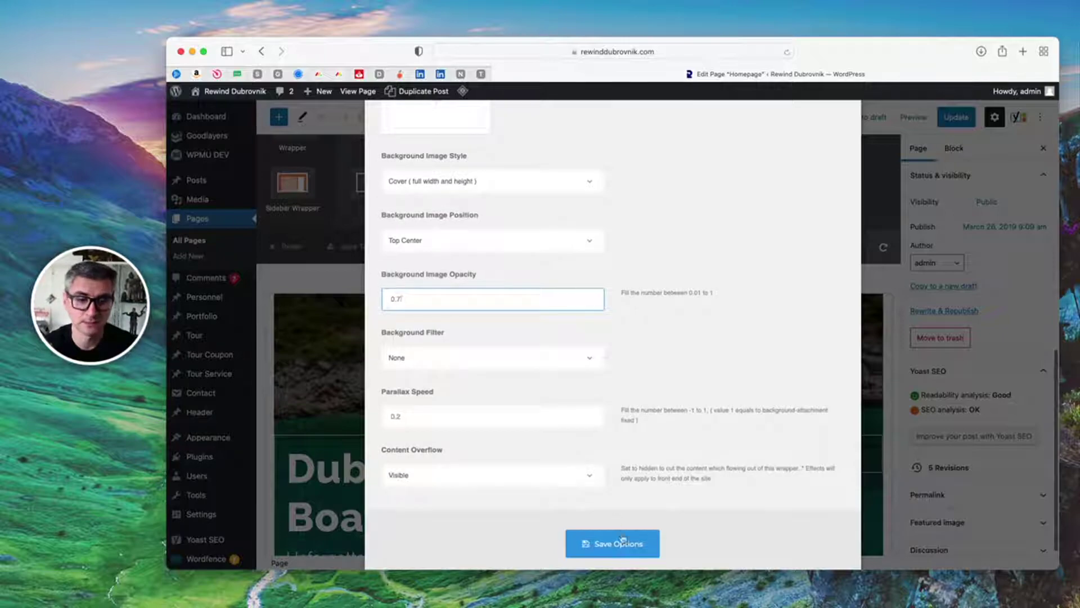
pyautogui.click(623, 541)
# Inspect the embedded video element beside the day trips text above "Meet the Team" and close its options without saving.
pyautogui.scroll(-5, 786, 316)
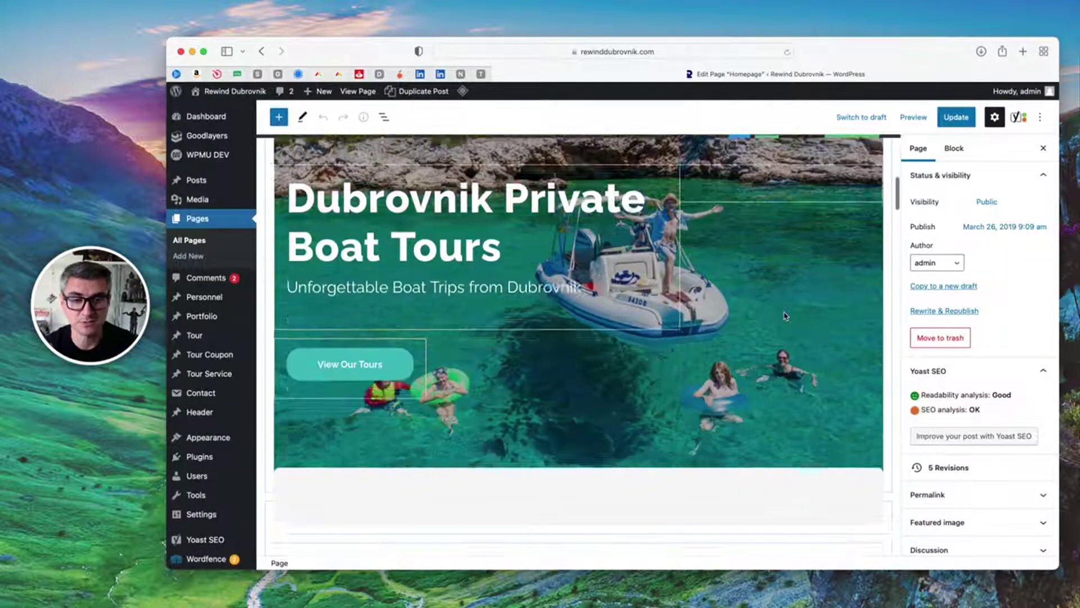
pyautogui.scroll(-5, 793, 332)
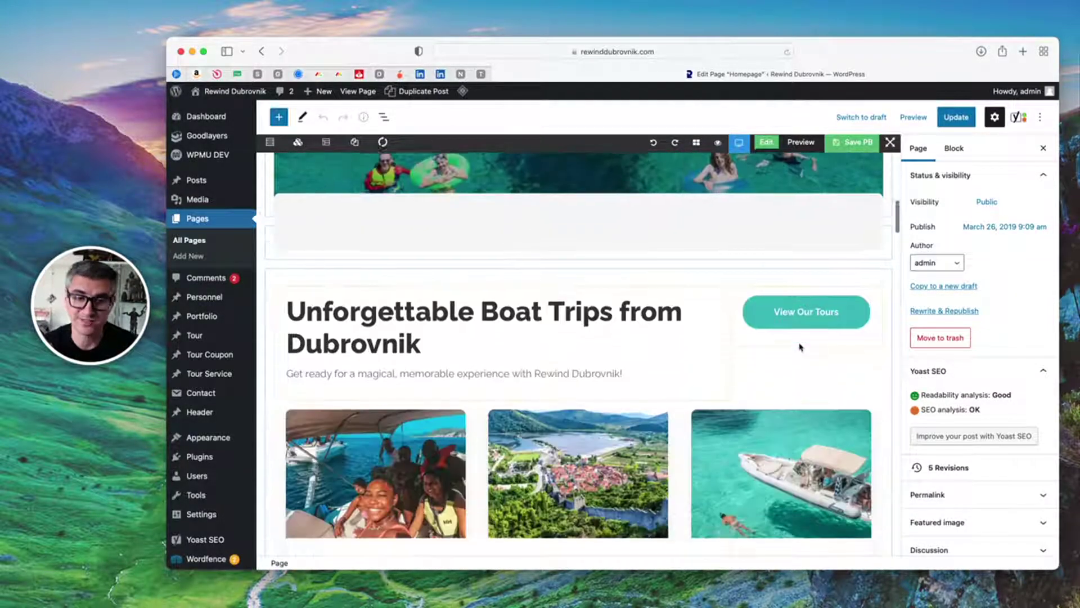
pyautogui.scroll(-6, 800, 347)
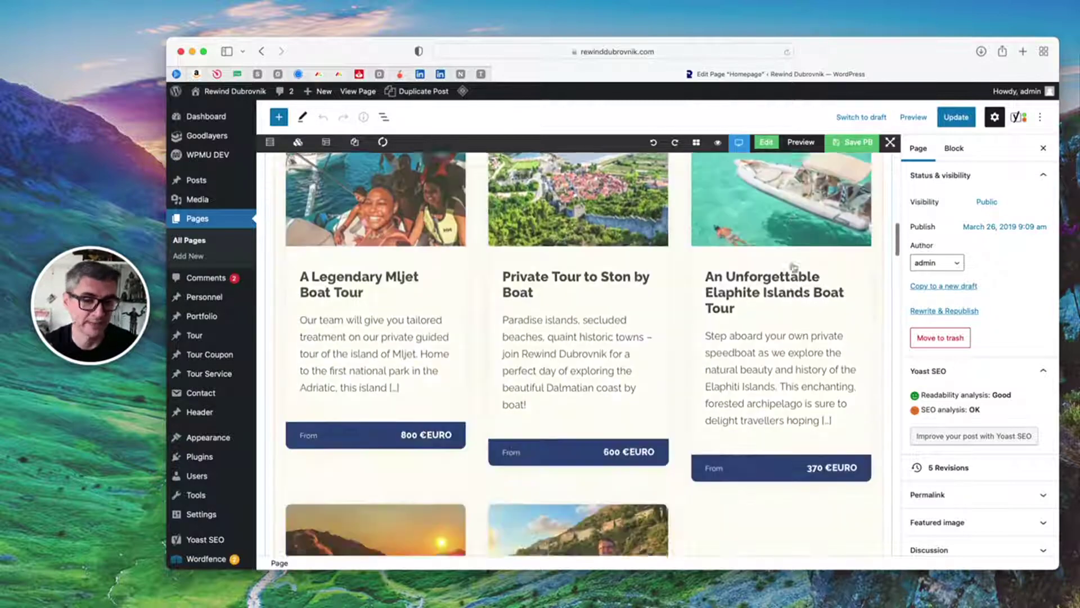
pyautogui.scroll(-10, 794, 267)
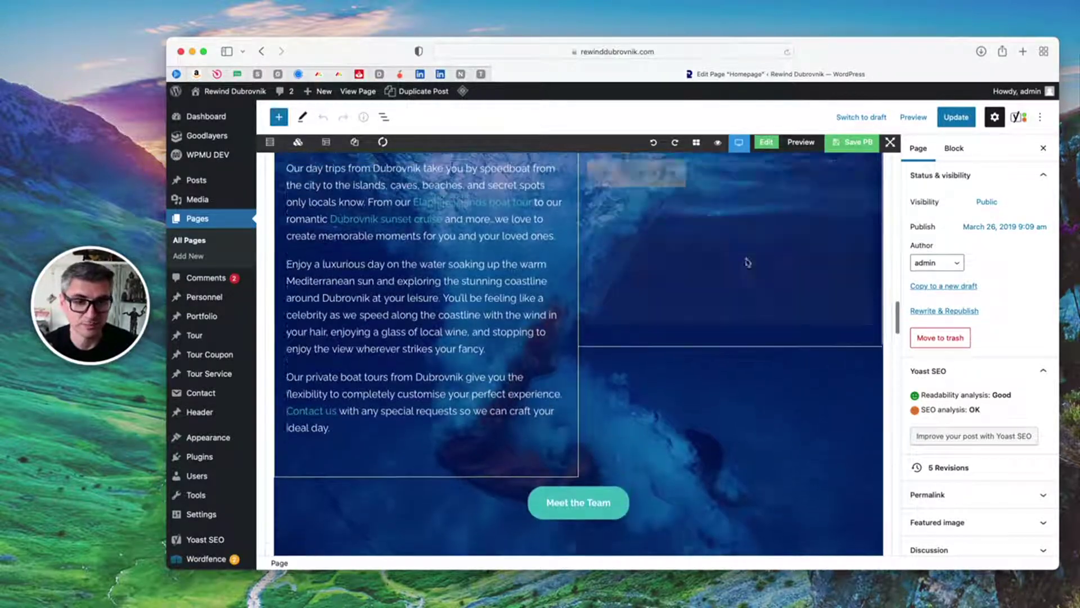
pyautogui.scroll(1, 748, 262)
pyautogui.click(644, 193)
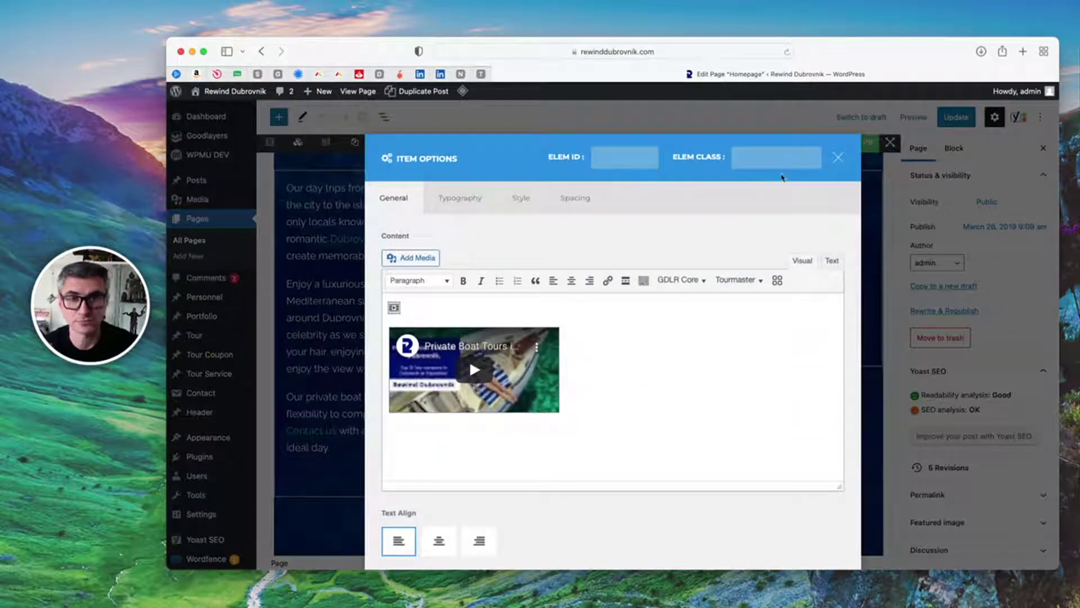
pyautogui.click(838, 158)
# Look through the homepage's Dubrovnik Holiday & Travel Tips blog section, the three icon columns and the newsletter sign-up section.
pyautogui.scroll(-10, 763, 322)
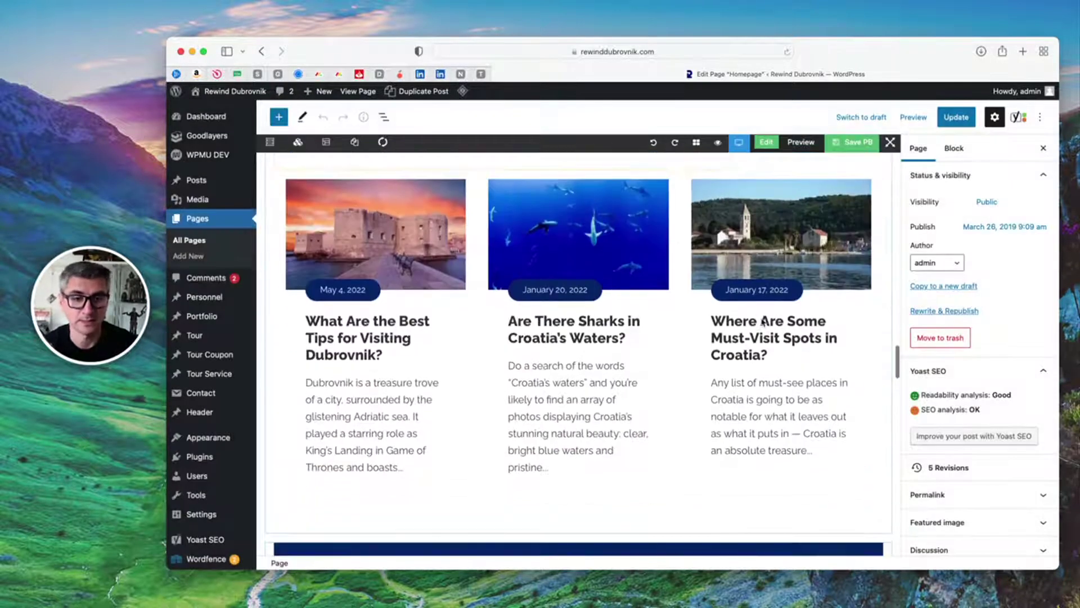
pyautogui.scroll(4, 763, 322)
pyautogui.scroll(-2, 748, 324)
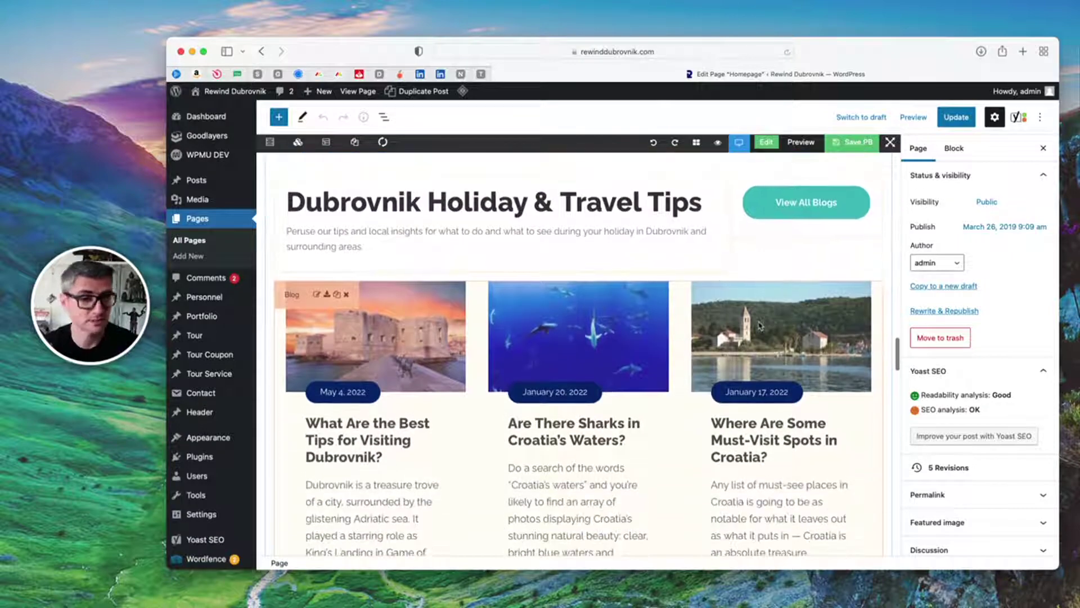
pyautogui.scroll(-8, 741, 328)
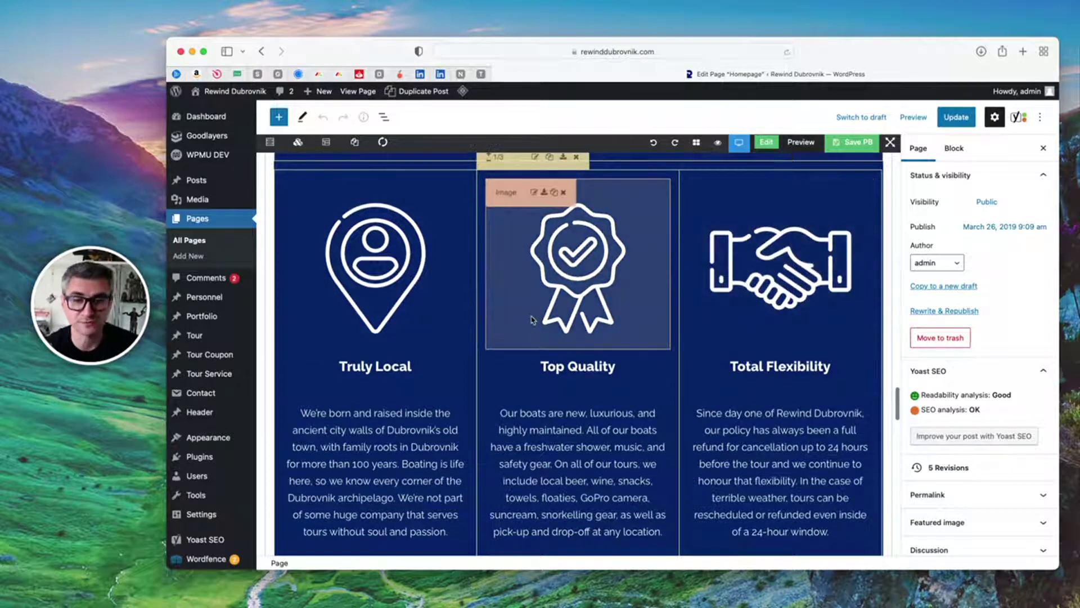
pyautogui.scroll(-10, 532, 320)
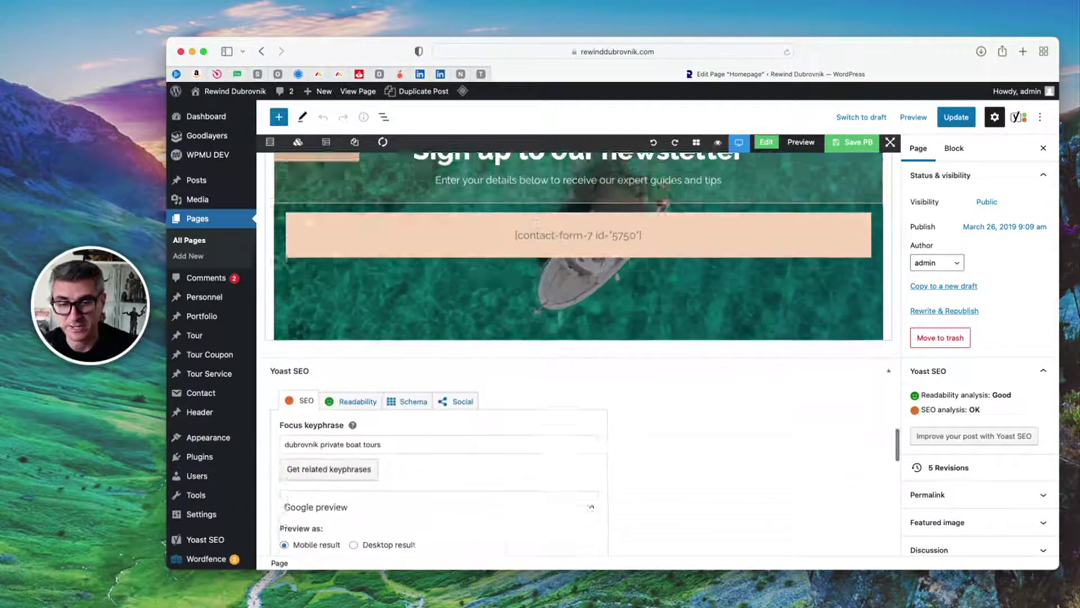
pyautogui.scroll(-2, 536, 222)
# Examine the homepage's Yoast SEO title, slug and meta description.
pyautogui.scroll(-10, 711, 260)
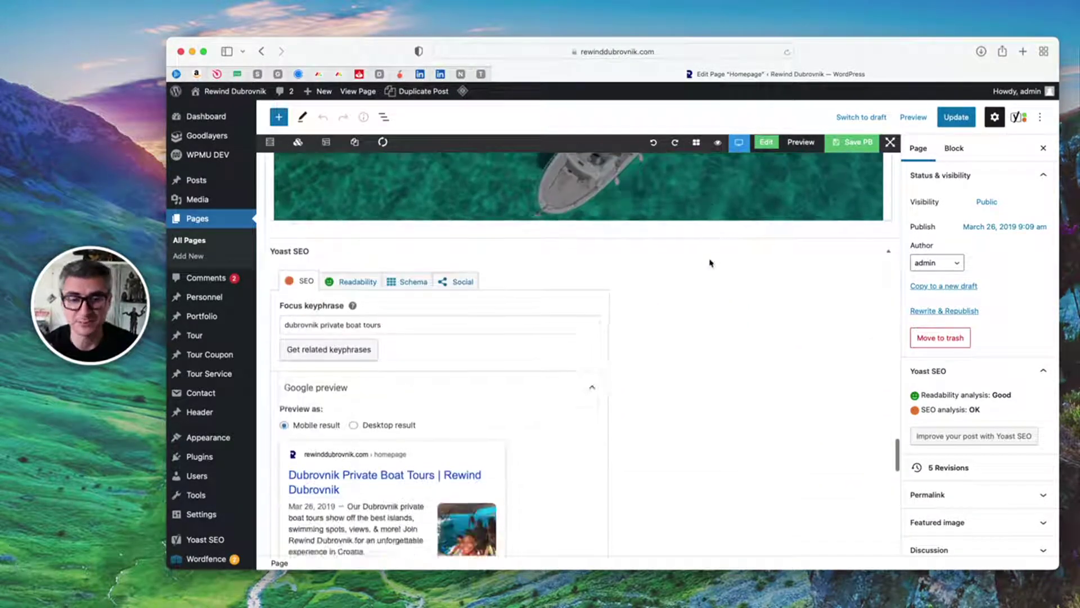
pyautogui.scroll(-4, 484, 428)
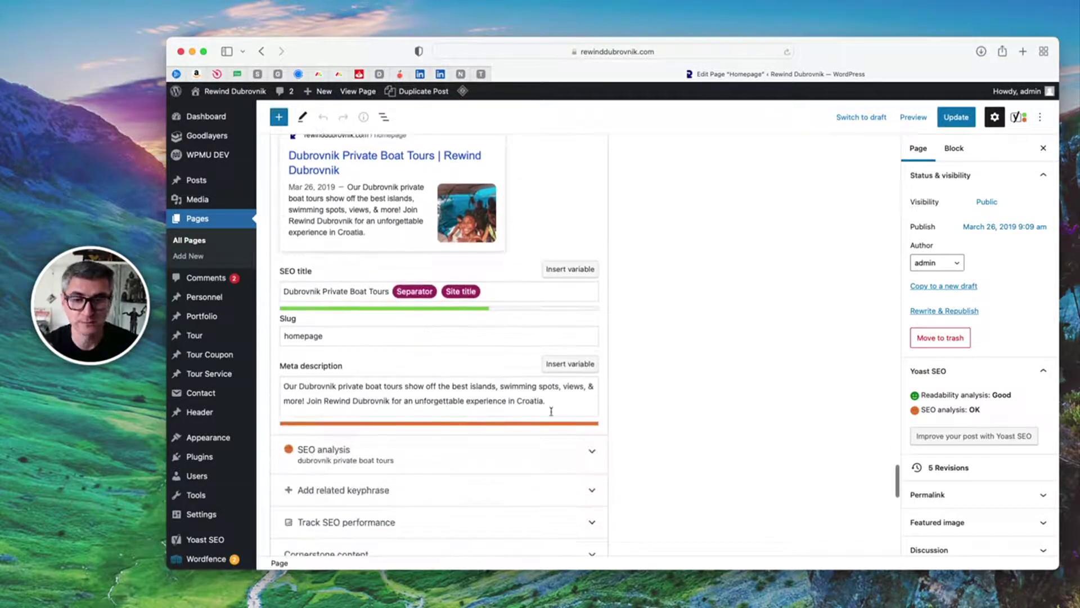
pyautogui.click(556, 404)
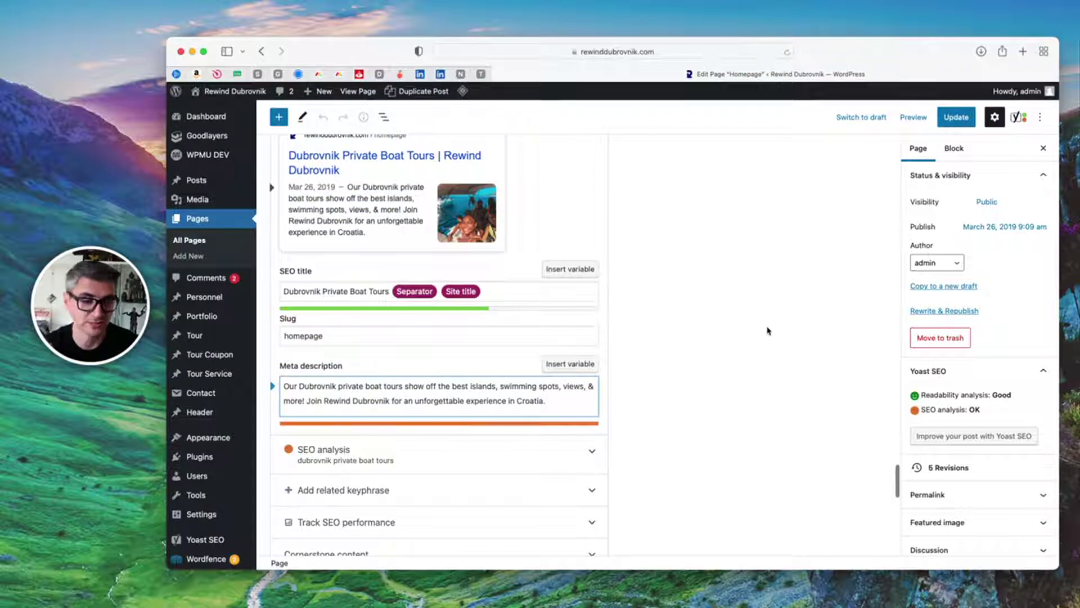
# Show the homepage's featured image settings and look over the Layout settings in Page Options.
pyautogui.scroll(-2, 768, 330)
pyautogui.scroll(-2, 979, 484)
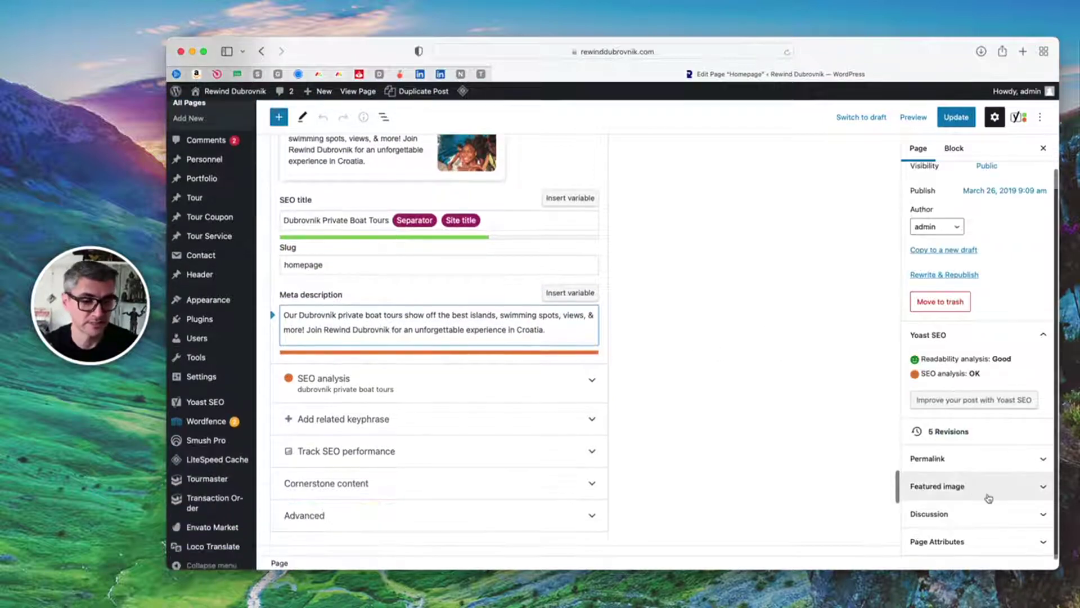
pyautogui.click(988, 498)
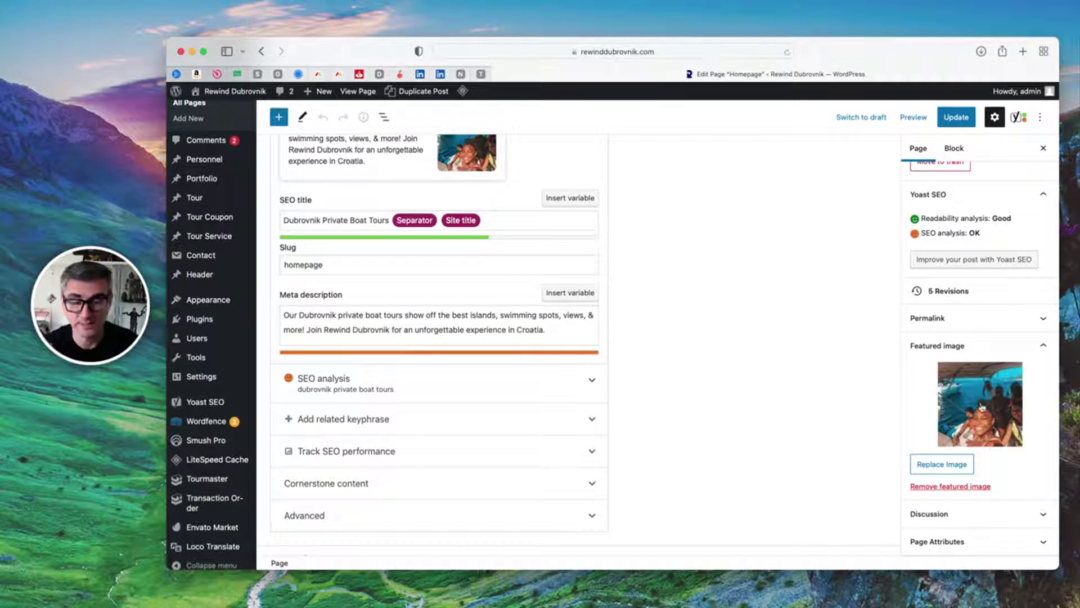
pyautogui.scroll(-10, 772, 357)
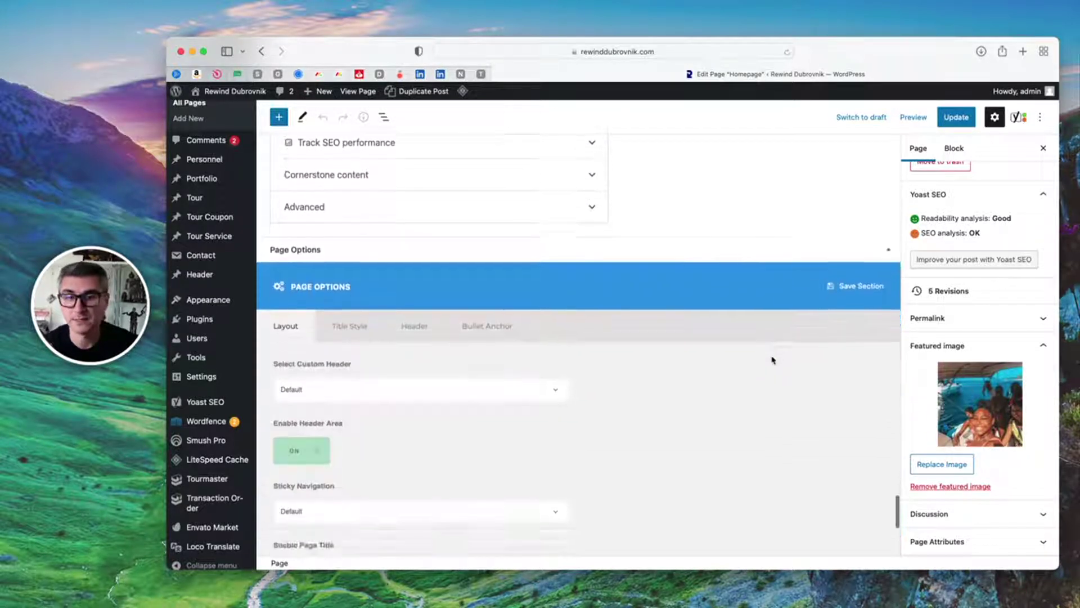
pyautogui.scroll(4, 773, 358)
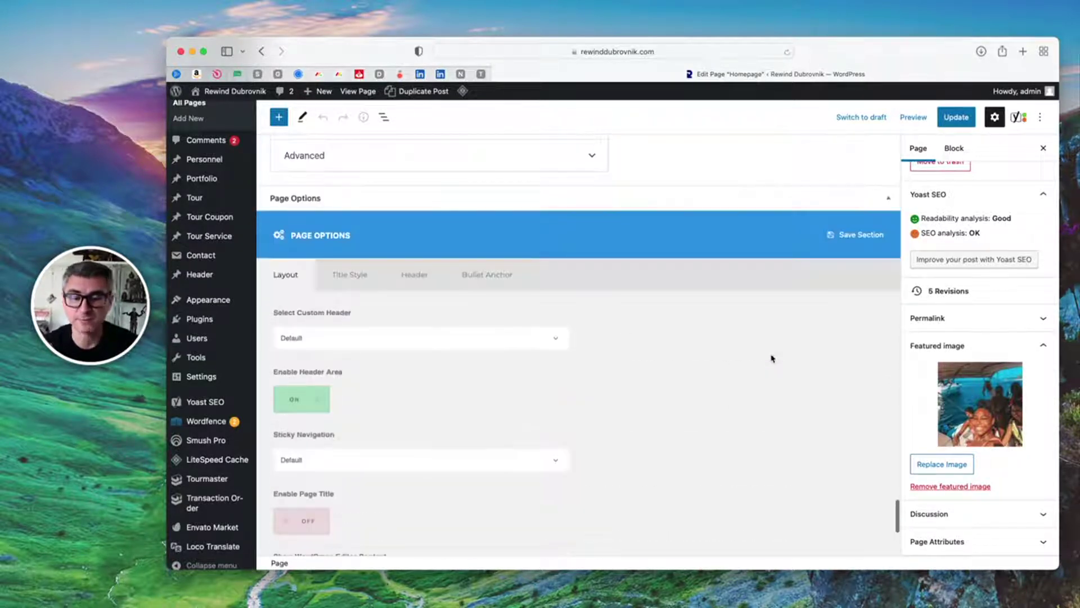
# View the published homepage and look through its hero, tour listing and blog sections.
pyautogui.scroll(20, 773, 357)
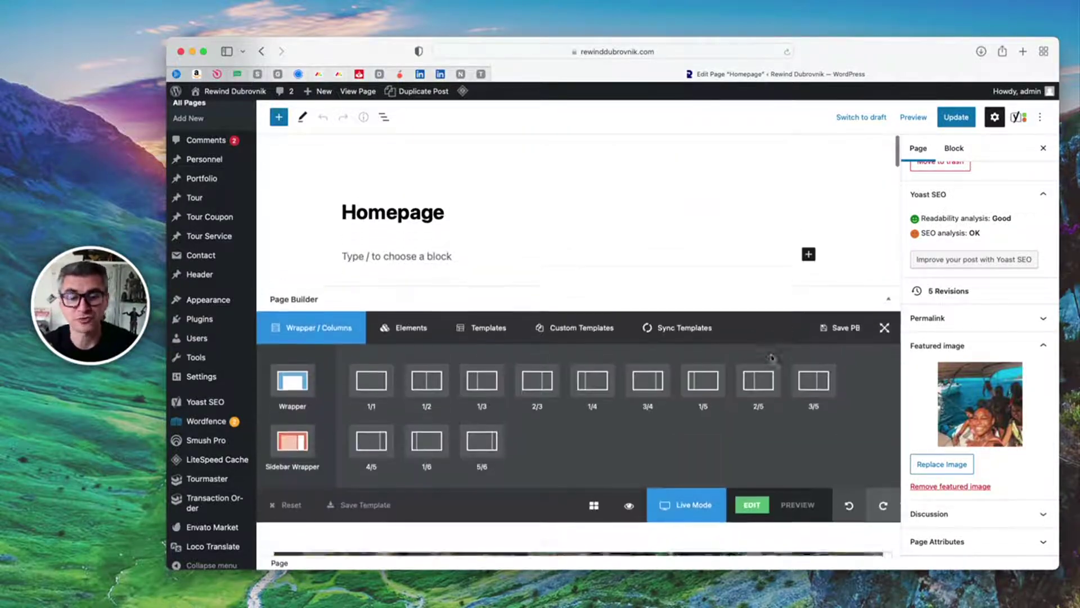
pyautogui.click(371, 91)
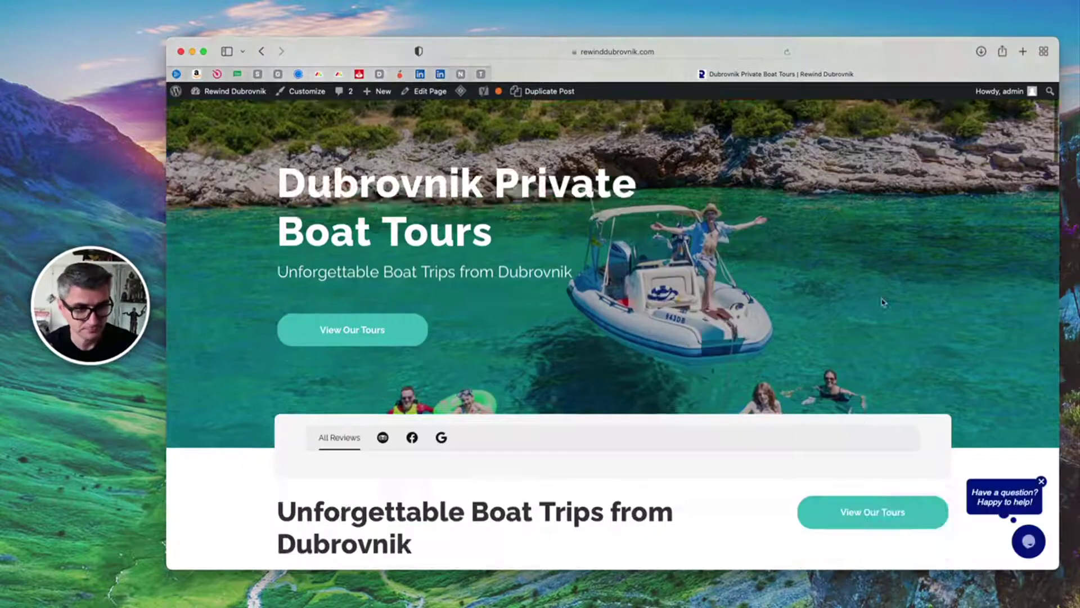
pyautogui.scroll(-20, 883, 303)
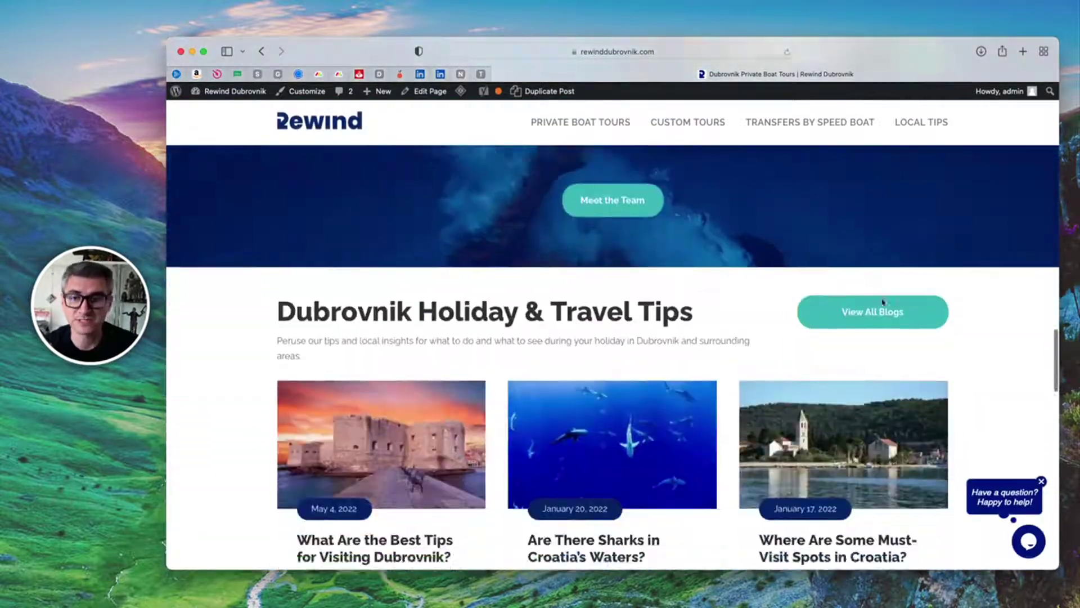
pyautogui.scroll(20, 884, 302)
pyautogui.scroll(-10, 725, 252)
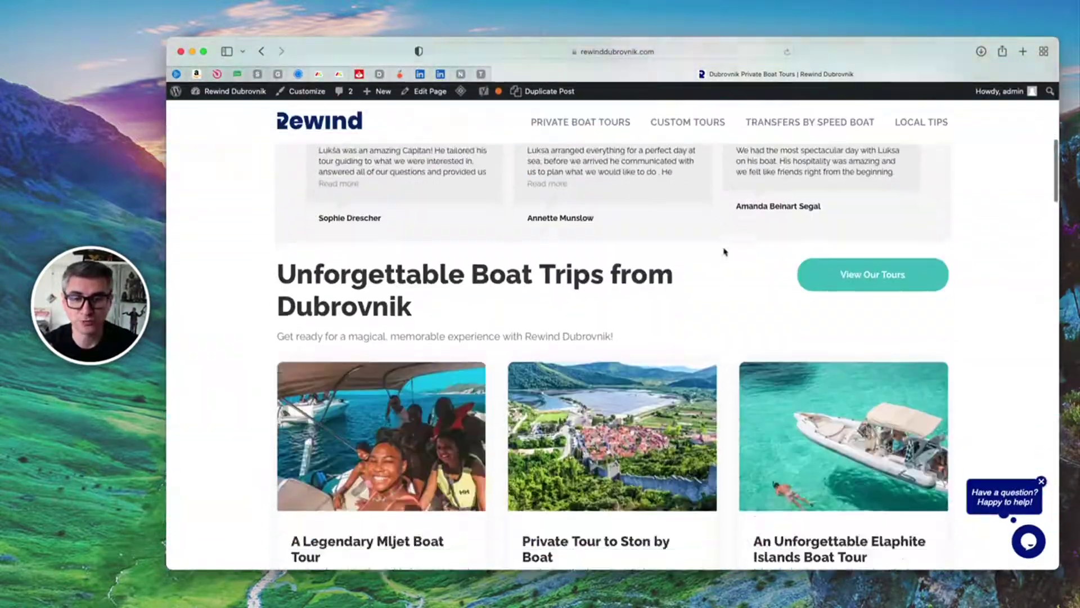
# Open the "A Legendary Mljet Boat Tour" listing from the homepage and view its details and price calendar.
pyautogui.scroll(-3, 725, 252)
pyautogui.click(405, 316)
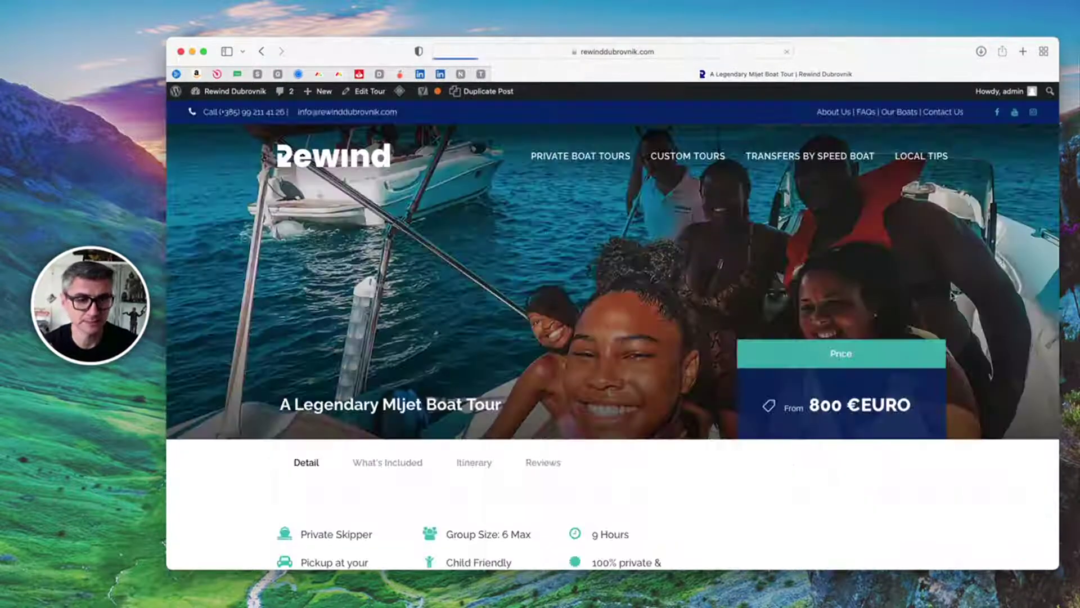
pyautogui.scroll(-5, 1007, 280)
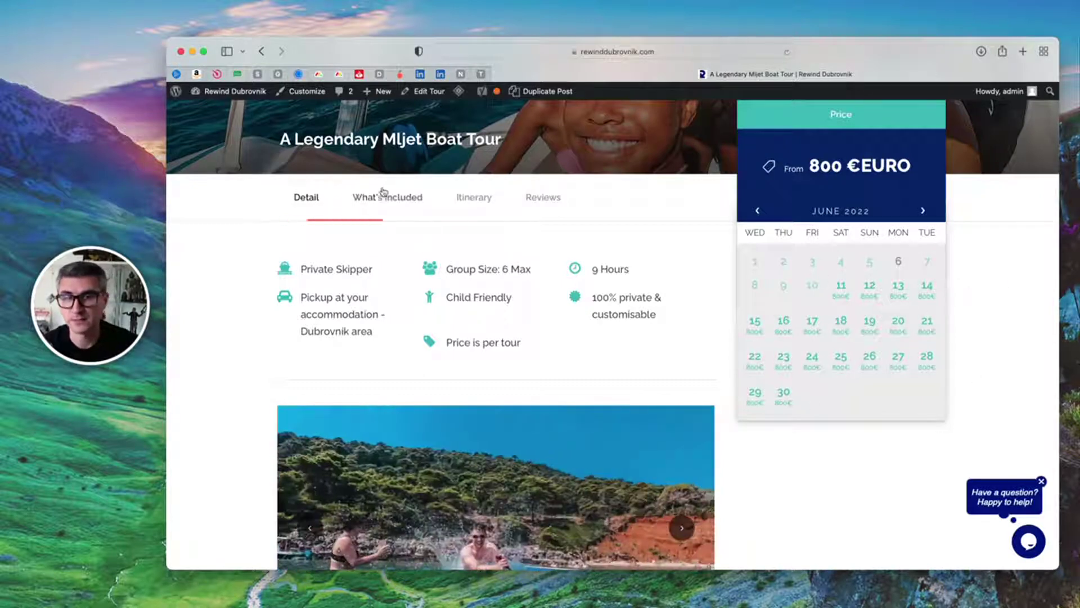
# View the What's Included, Itinerary and Reviews sections of the live Mljet tour page.
pyautogui.click(392, 200)
pyautogui.click(460, 119)
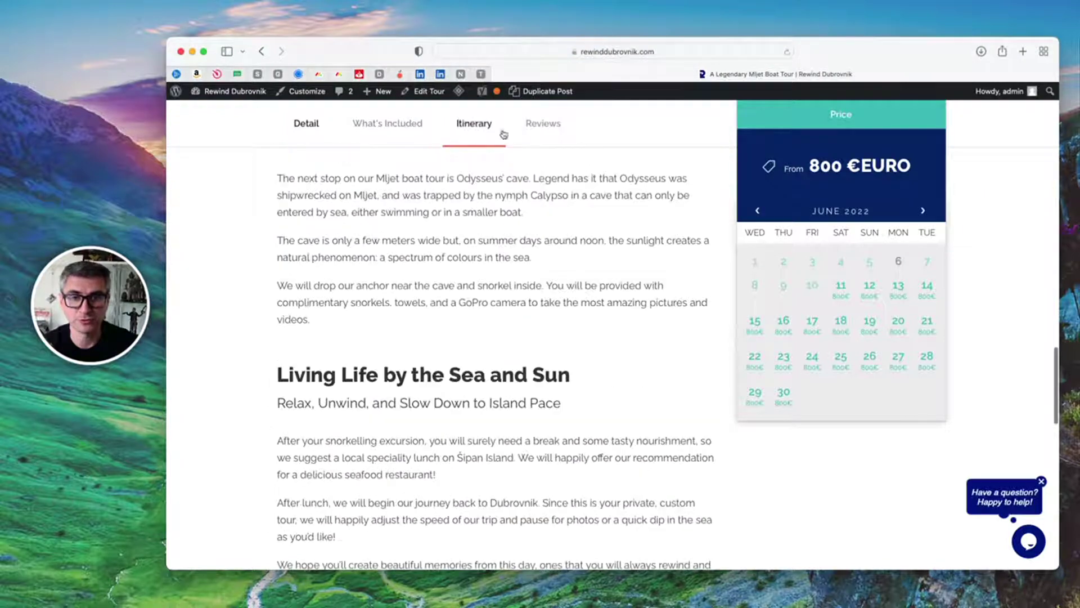
pyautogui.click(541, 128)
pyautogui.scroll(15, 567, 331)
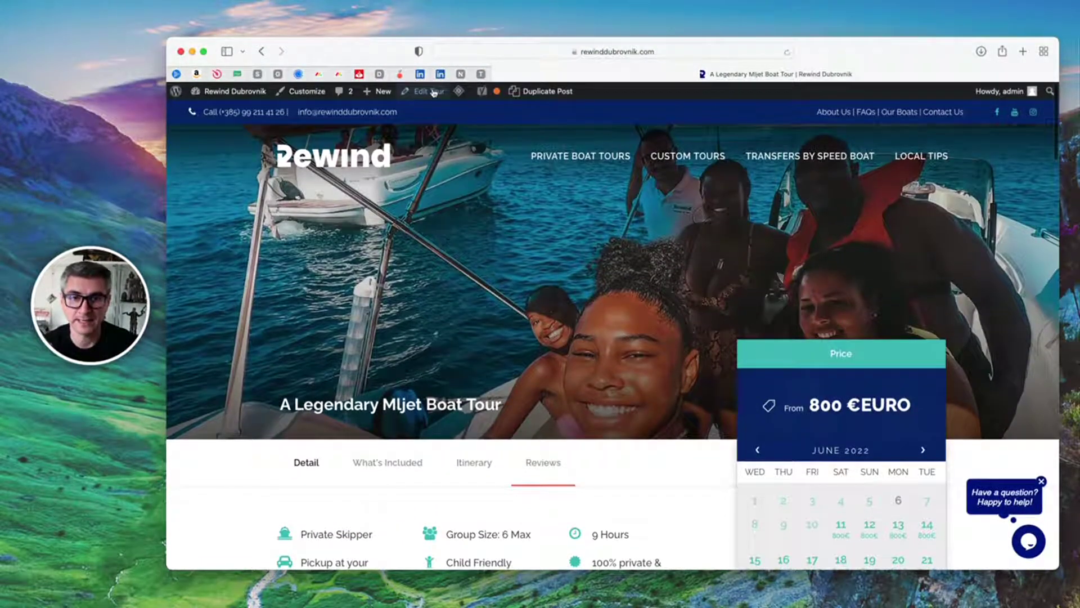
# Open the Mljet tour for editing and view the tab list in its Content Navigation element's options.
pyautogui.click(433, 92)
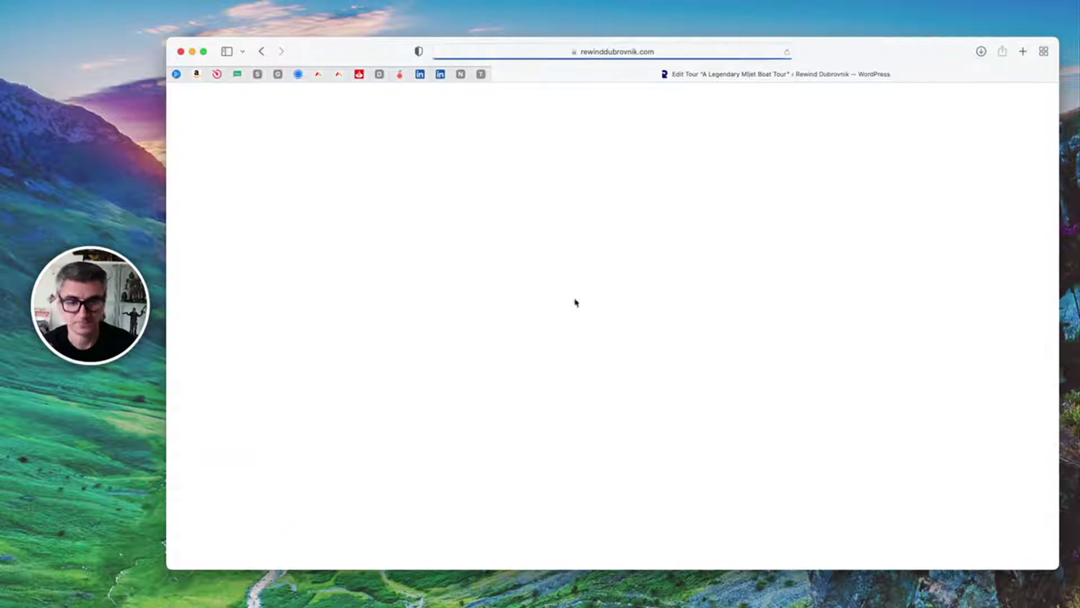
pyautogui.scroll(-5, 356, 290)
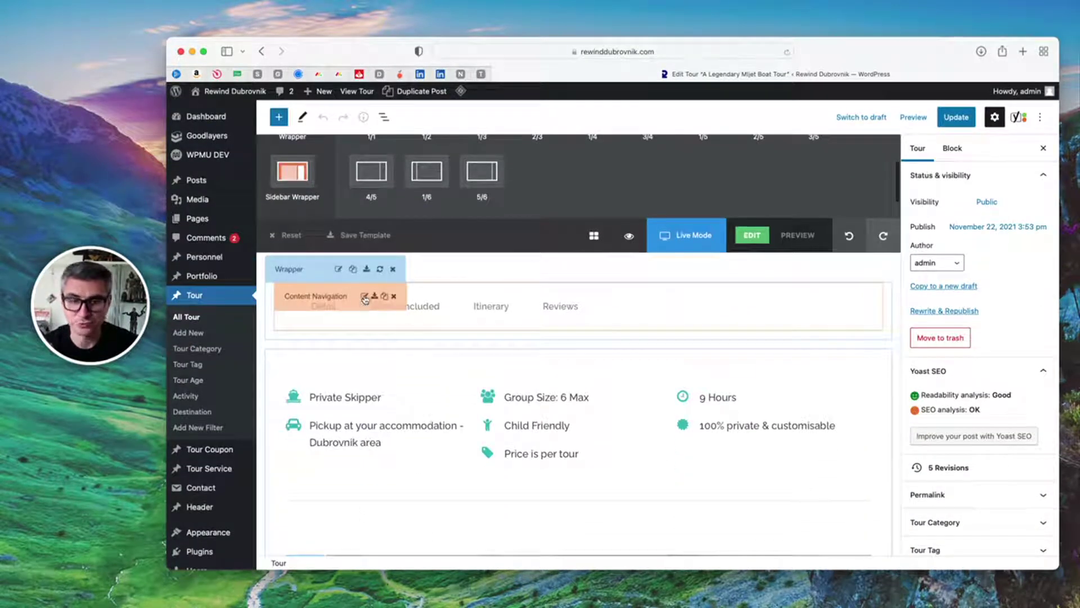
pyautogui.click(364, 297)
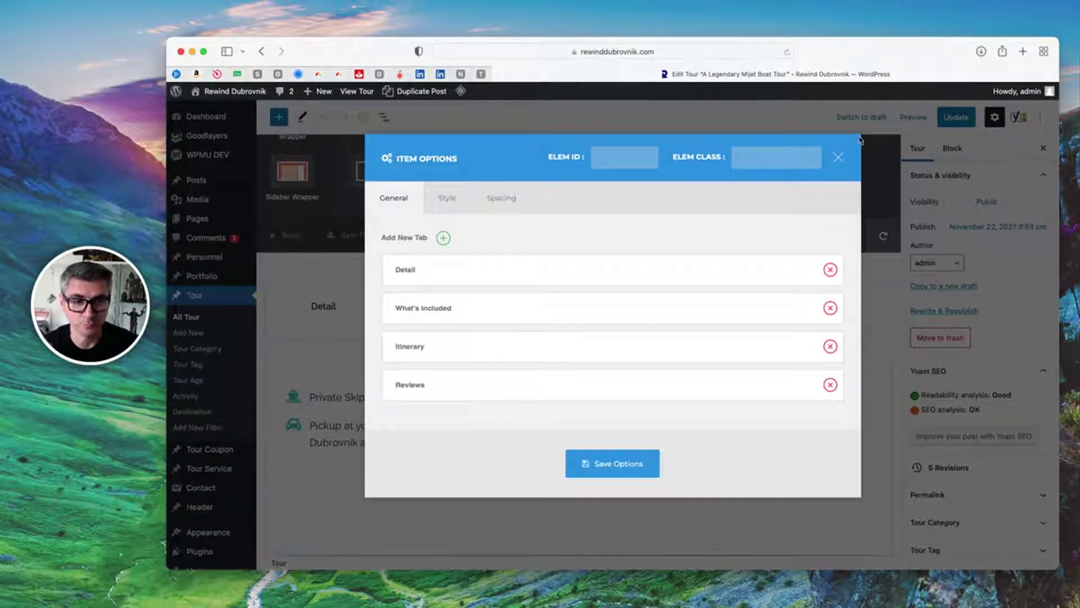
pyautogui.click(837, 159)
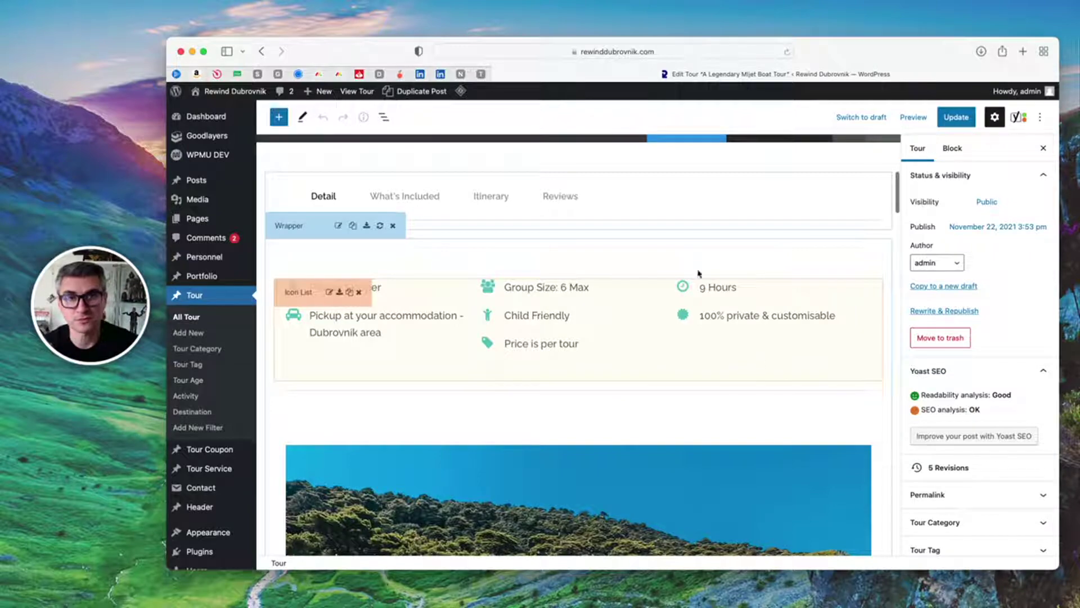
# View the images in the tour's Gallery element options and close them without changes.
pyautogui.scroll(-6, 698, 274)
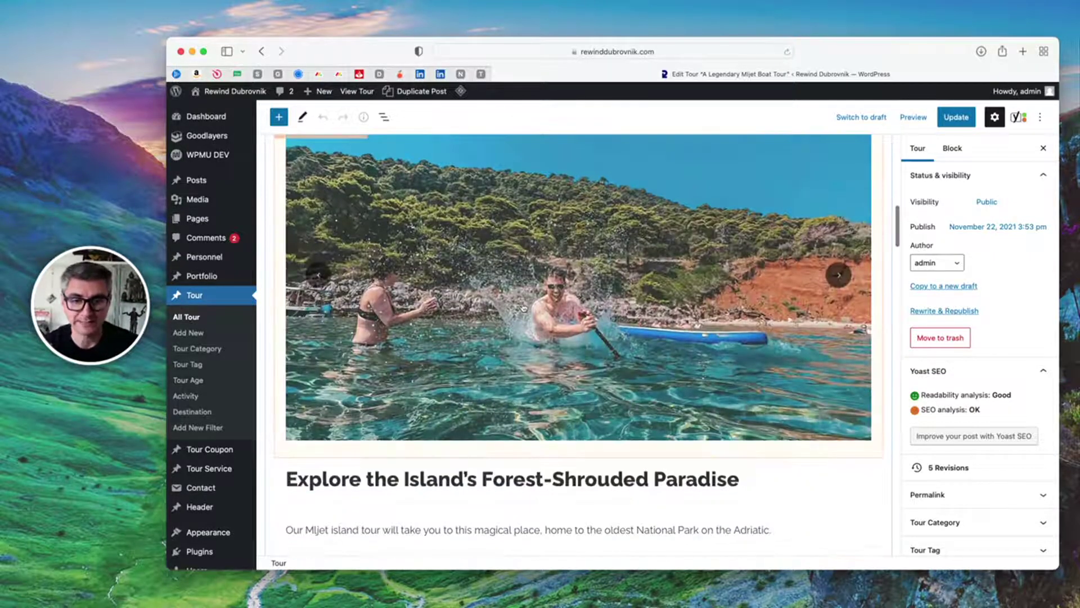
pyautogui.scroll(1, 523, 308)
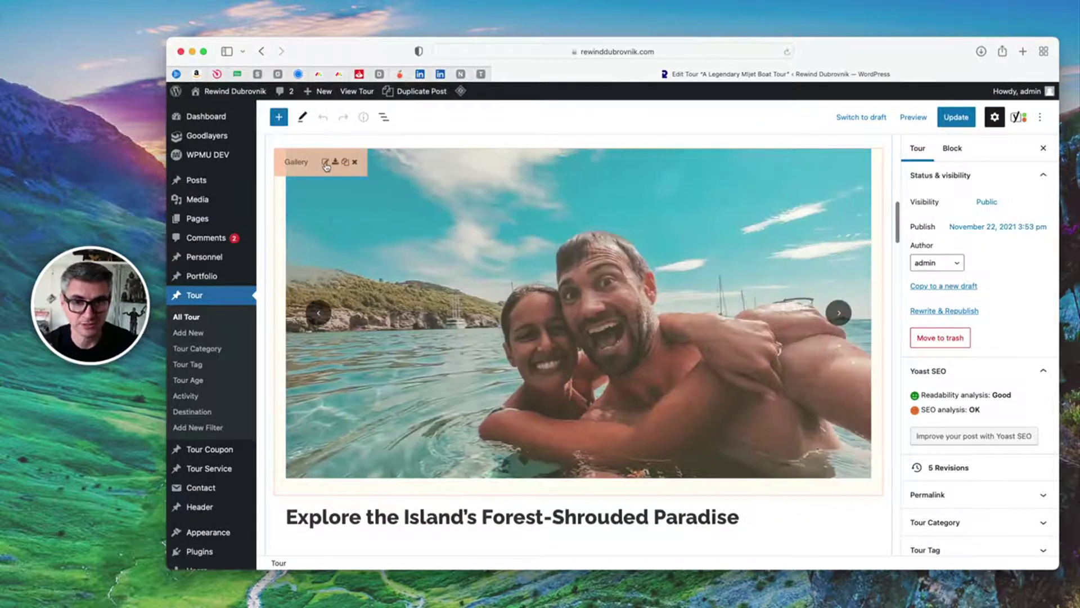
pyautogui.click(325, 163)
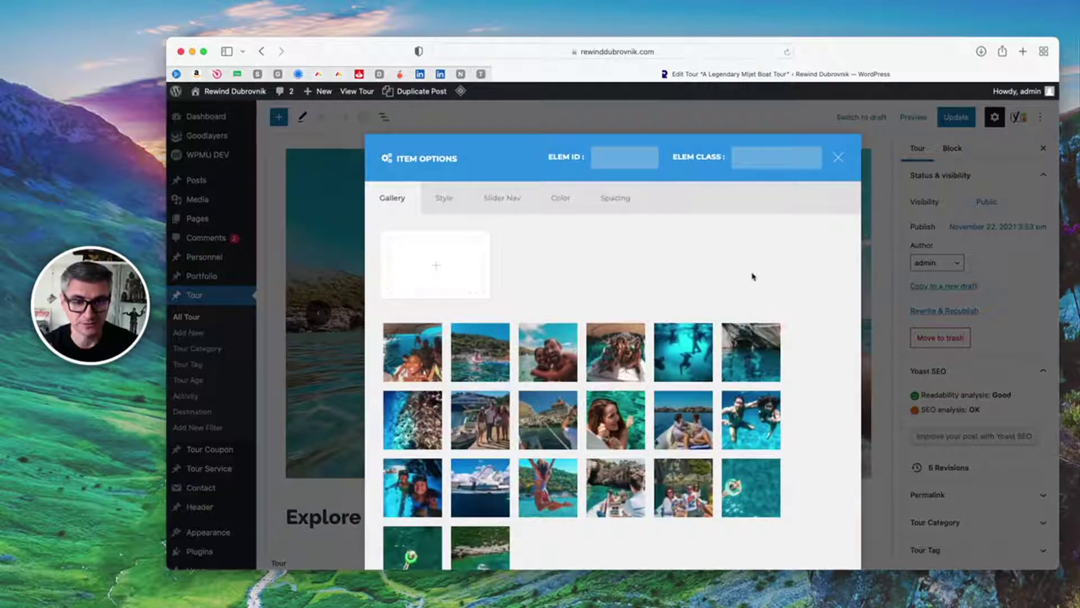
pyautogui.click(838, 163)
# Inspect the What's Included icon list, expanding the "Pickup at your accommodation" entry to view its icon and content fields.
pyautogui.scroll(-5, 459, 275)
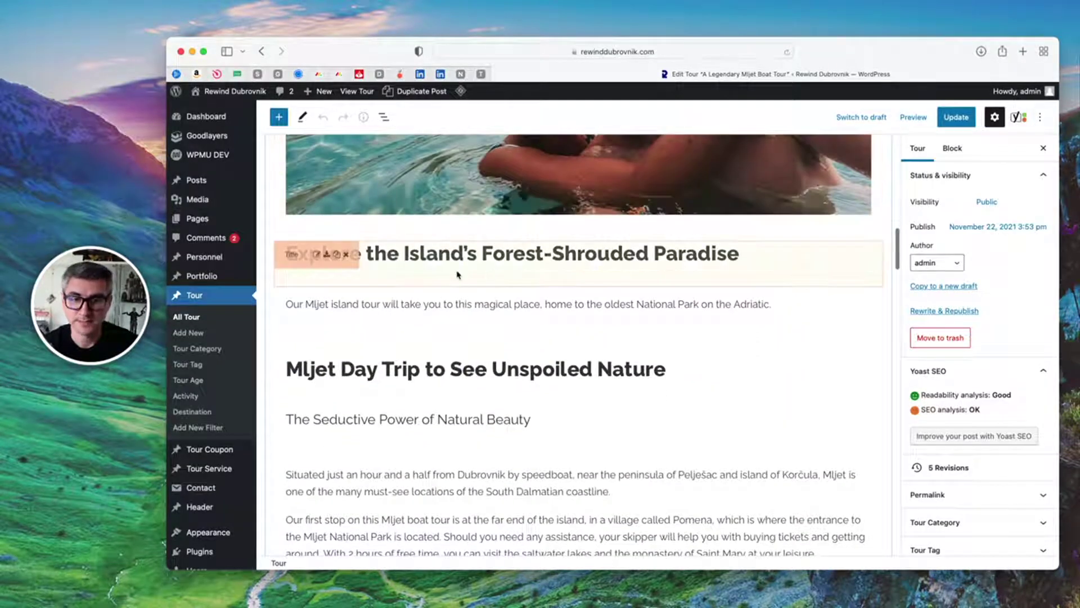
pyautogui.scroll(-2, 520, 321)
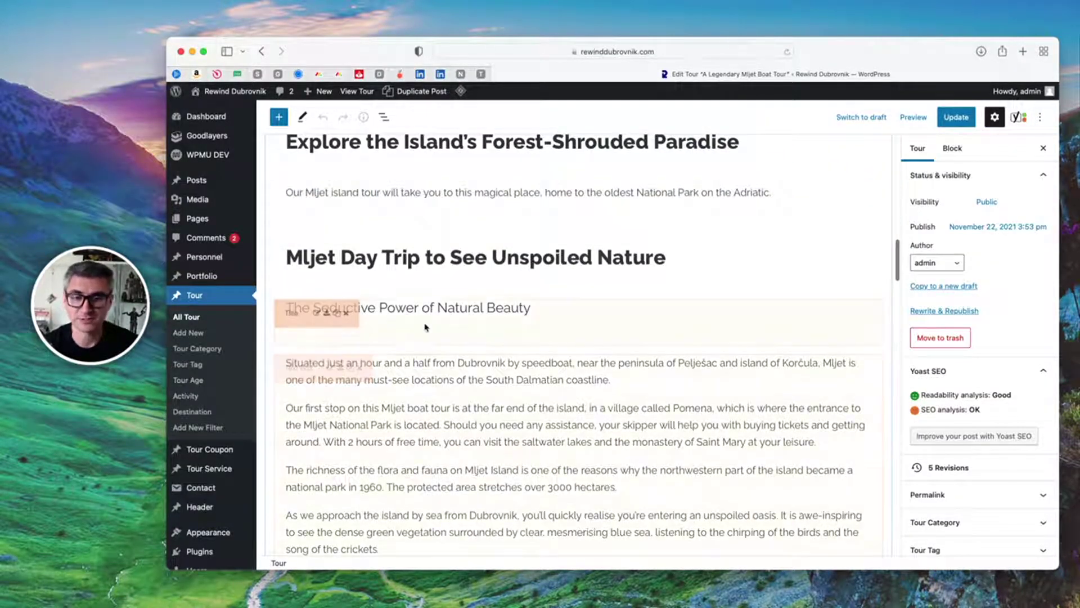
pyautogui.scroll(-10, 571, 346)
pyautogui.scroll(-3, 571, 345)
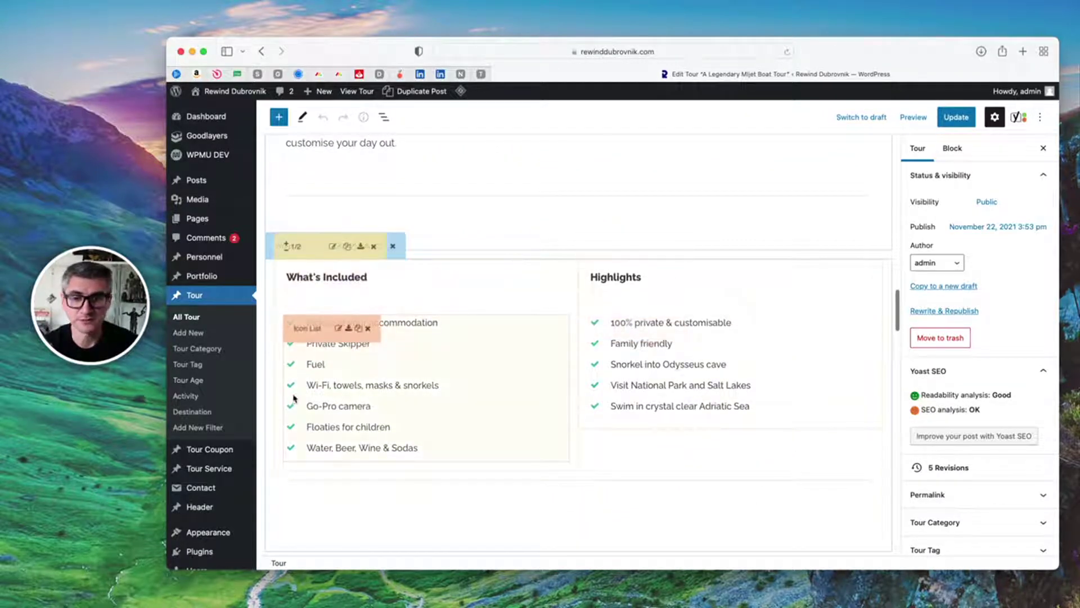
pyautogui.click(338, 330)
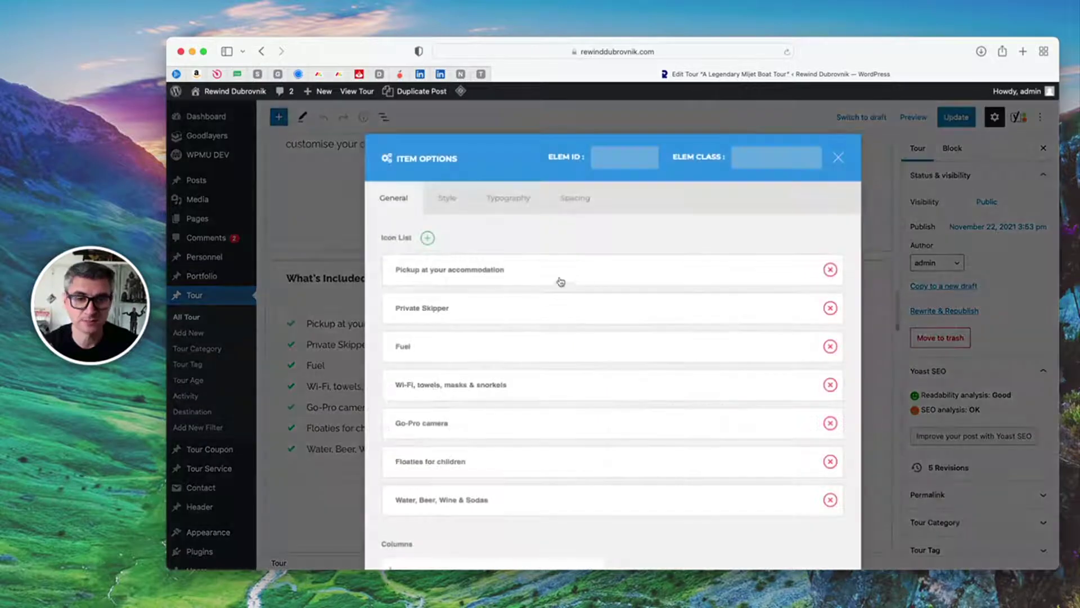
pyautogui.tripleClick(483, 419)
pyautogui.scroll(-5, 764, 332)
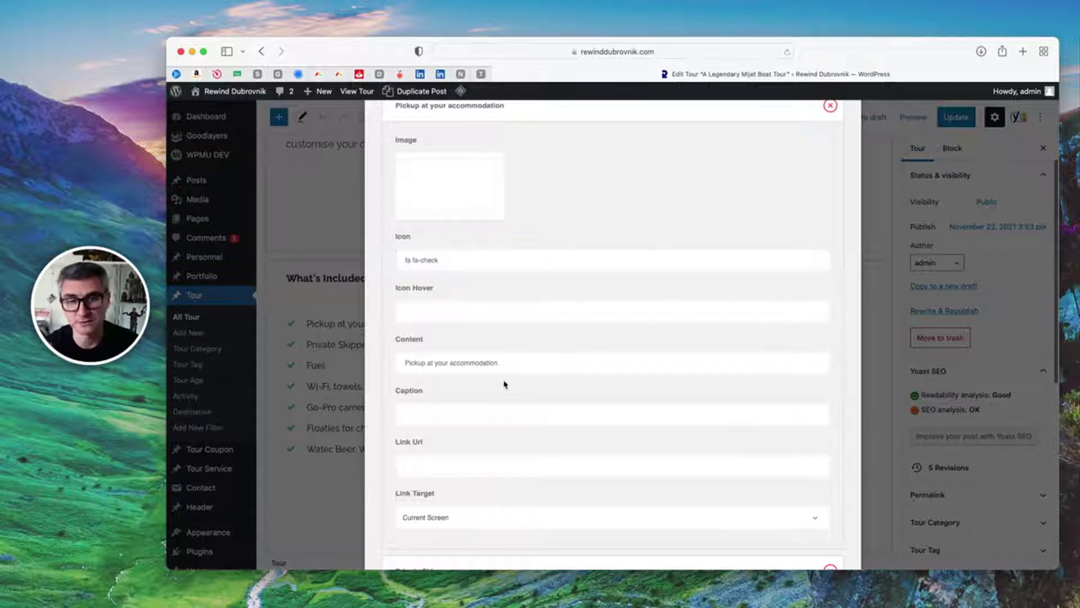
pyautogui.click(516, 364)
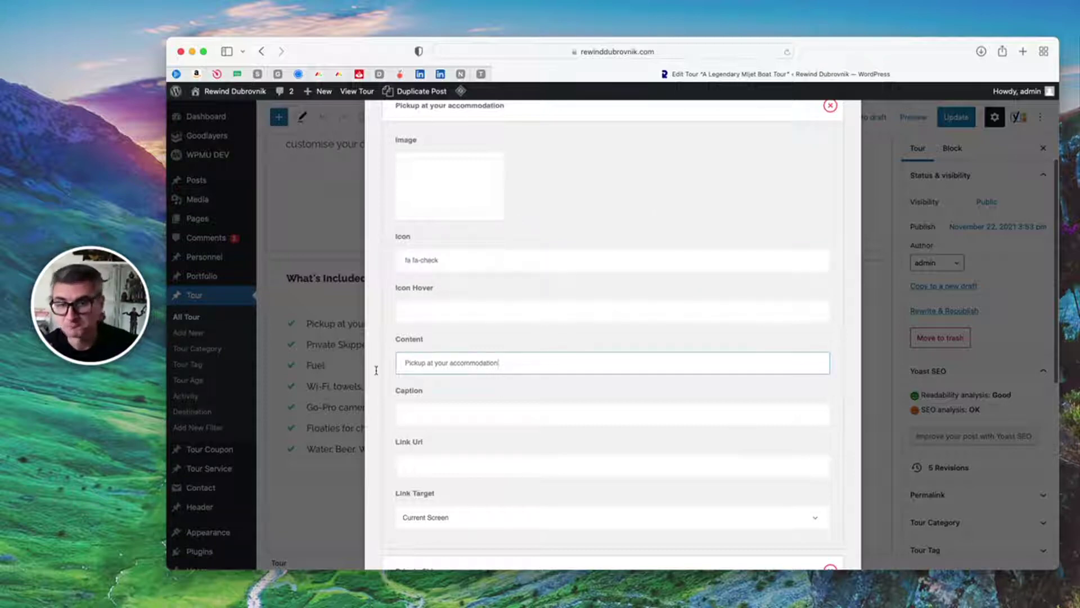
pyautogui.click(622, 193)
pyautogui.scroll(-7, 724, 183)
pyautogui.scroll(7, 762, 429)
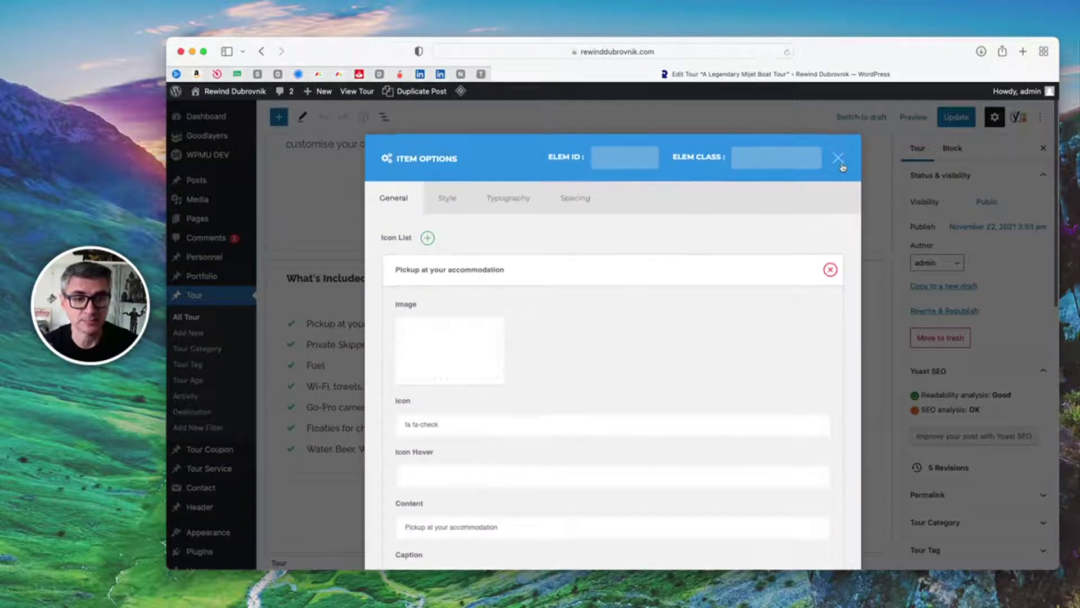
pyautogui.click(839, 156)
# Inspect the embedded Elfsight widget code in the text box under the Reviews heading.
pyautogui.scroll(-10, 703, 234)
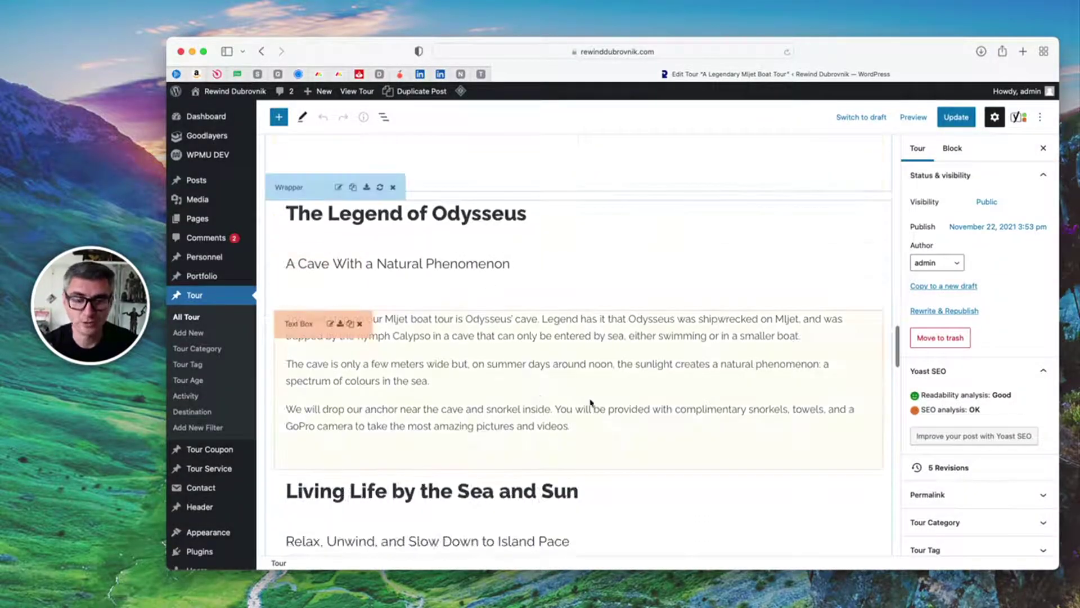
pyautogui.scroll(-5, 591, 403)
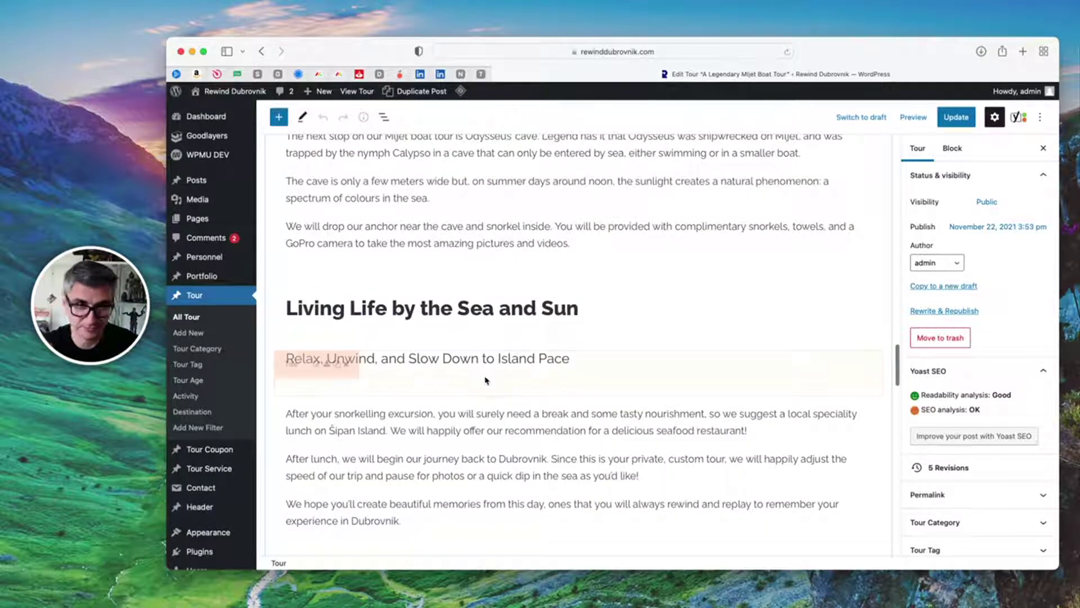
pyautogui.scroll(2, 557, 366)
pyautogui.scroll(-6, 598, 264)
pyautogui.scroll(-3, 598, 264)
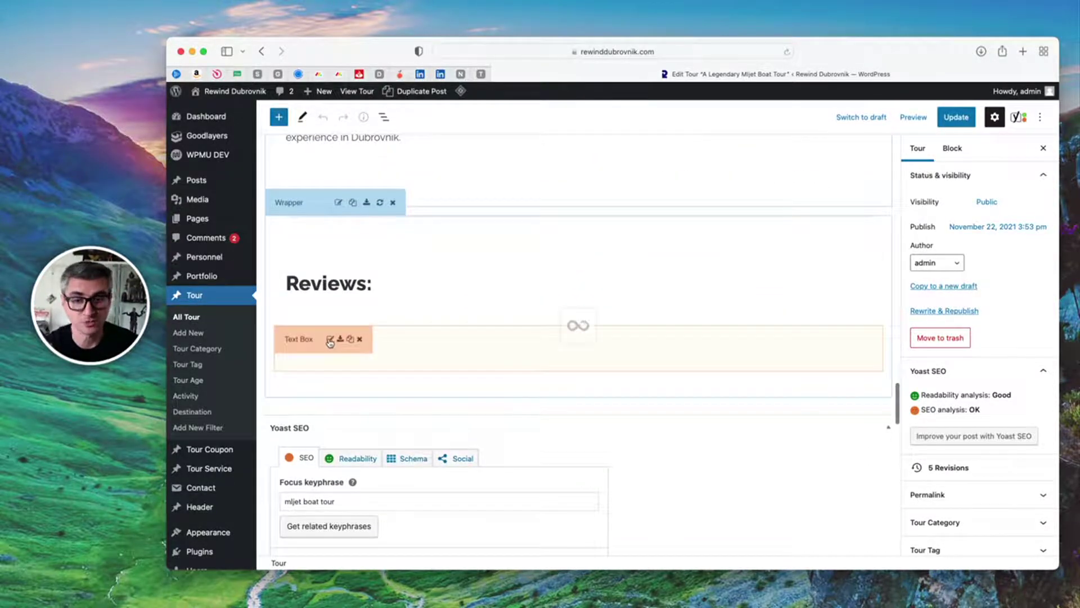
pyautogui.click(330, 340)
pyautogui.click(843, 262)
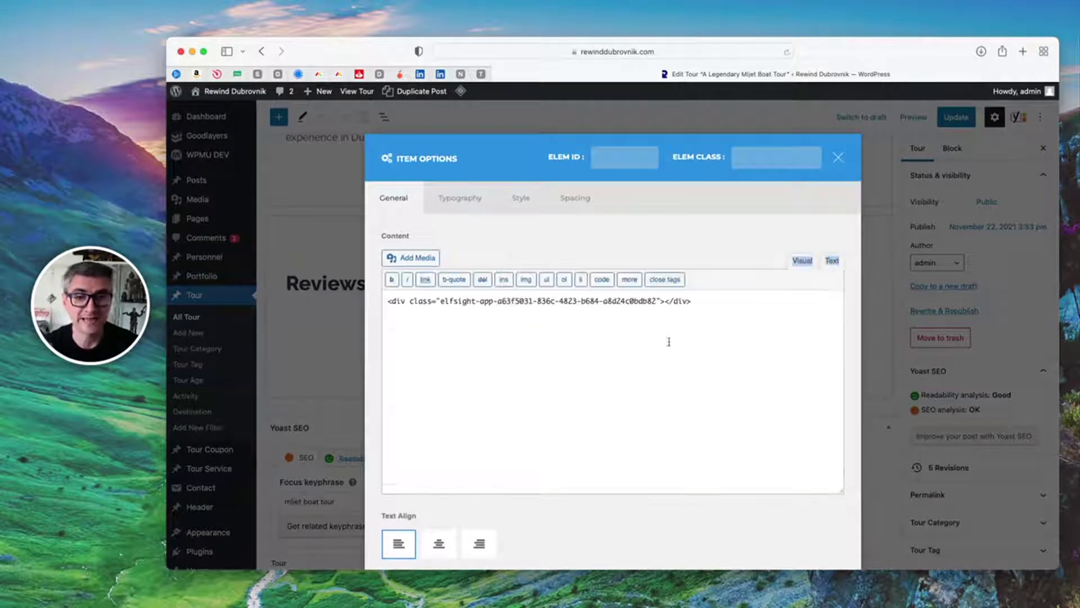
pyautogui.moveTo(729, 299); pyautogui.dragTo(283, 298)
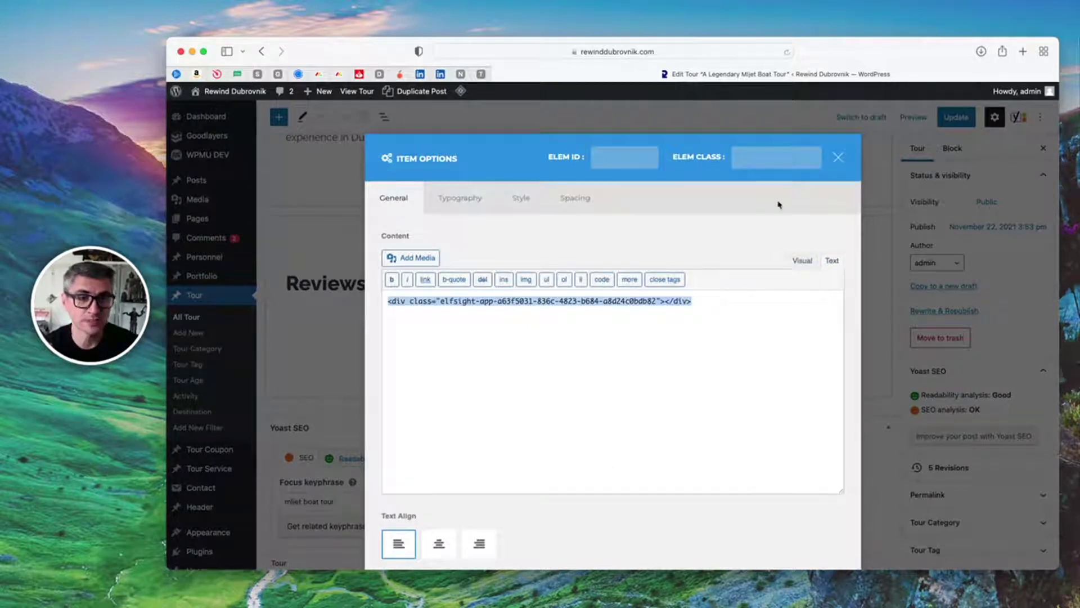
pyautogui.click(838, 158)
# Examine the tour's Yoast SEO fields and highlight its meta description text.
pyautogui.scroll(-4, 631, 263)
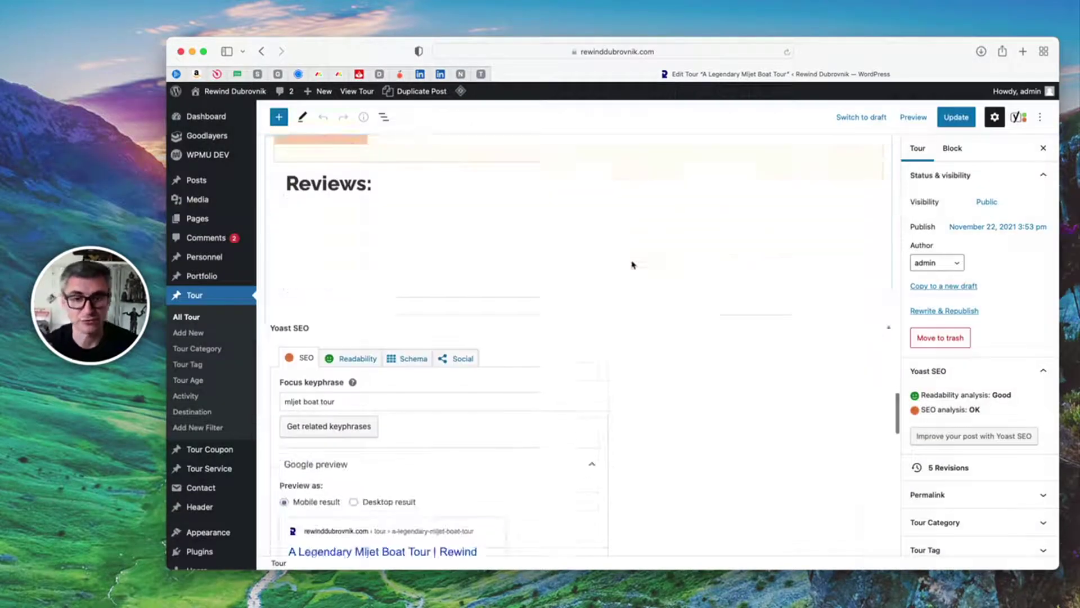
pyautogui.scroll(3, 632, 265)
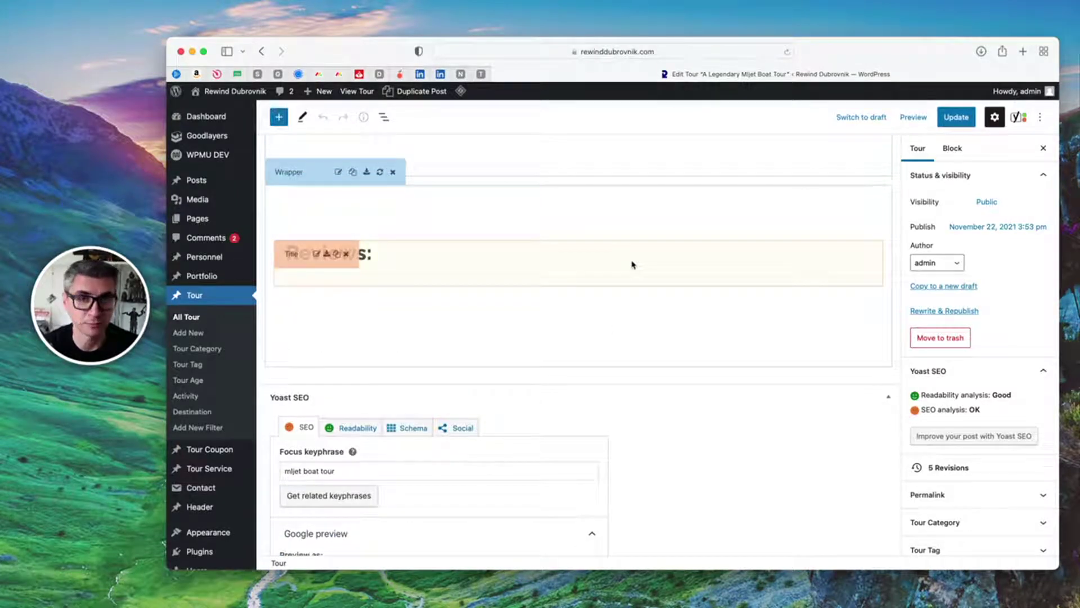
pyautogui.scroll(-10, 632, 263)
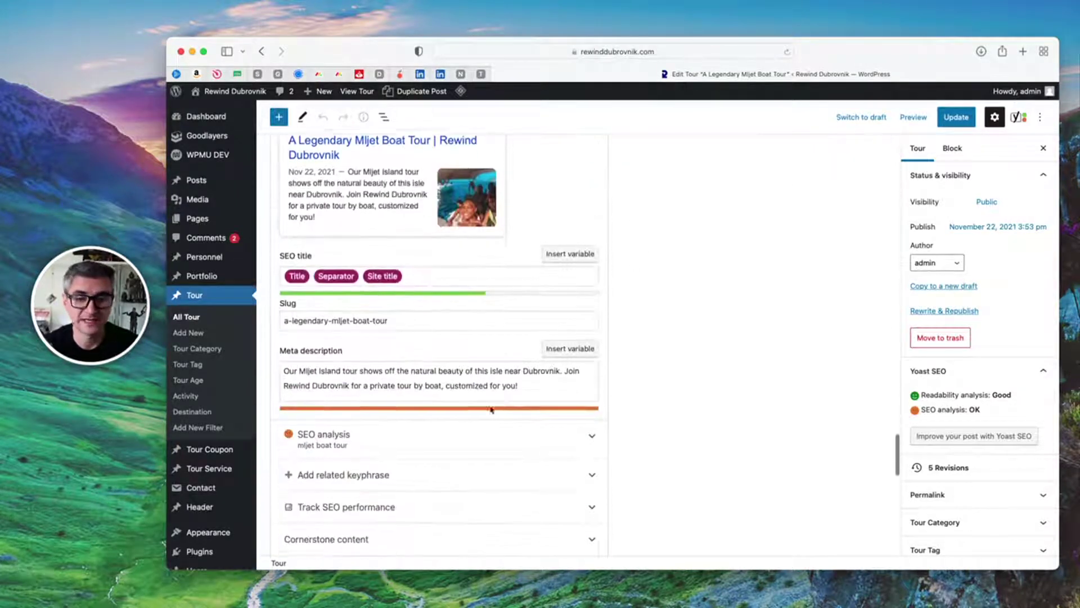
pyautogui.moveTo(542, 382); pyautogui.dragTo(244, 353)
# Look over the General options for the tour, including its header background and page title settings.
pyautogui.scroll(-10, 805, 288)
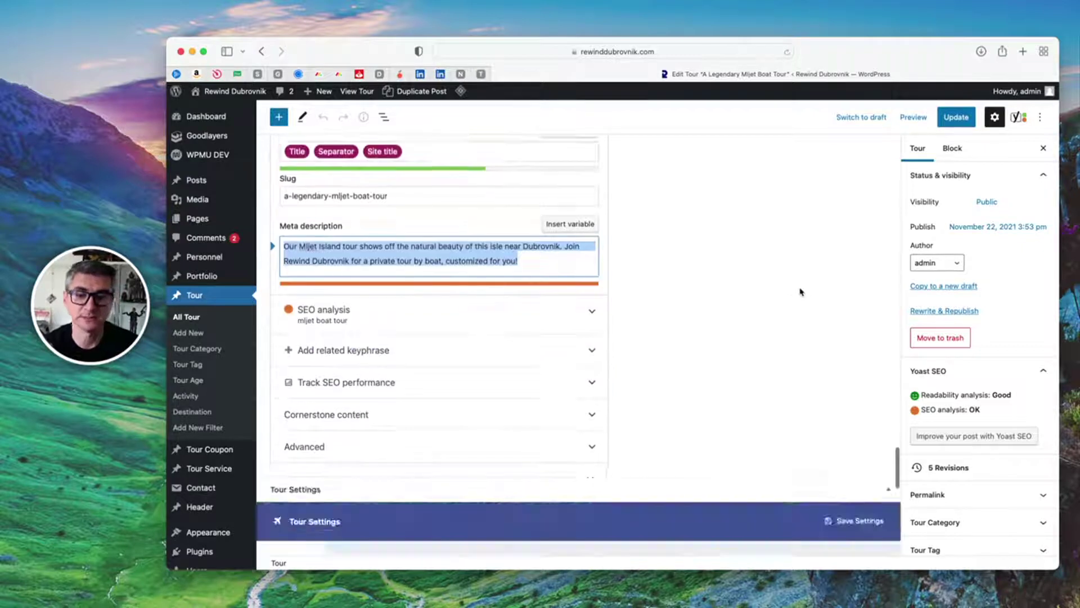
pyautogui.scroll(-5, 636, 286)
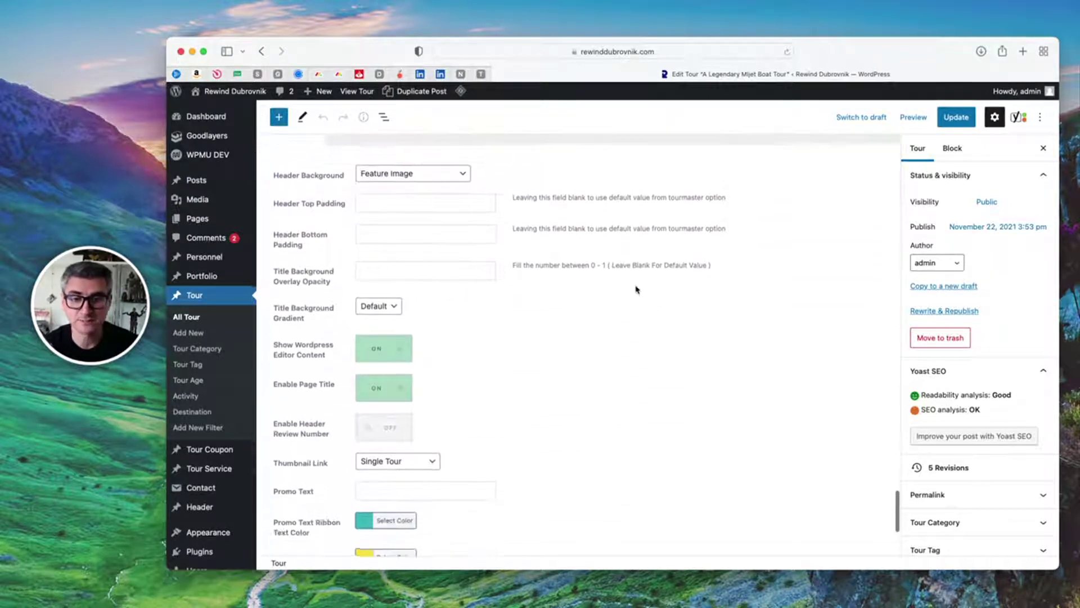
pyautogui.scroll(2, 600, 296)
pyautogui.scroll(3, 600, 296)
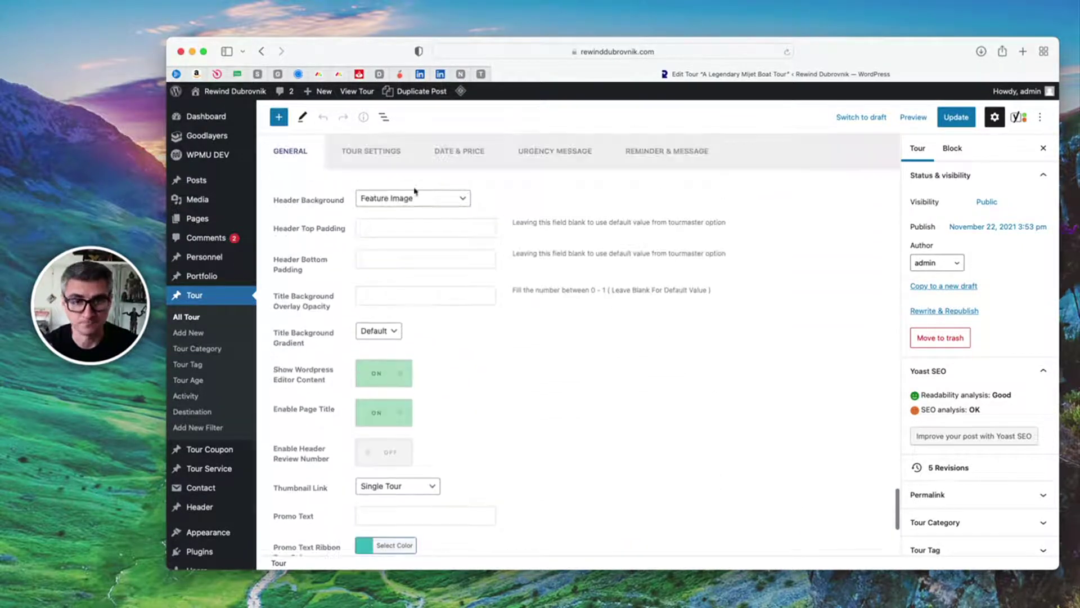
# Review the tour's price text, schema price range, duration text and duration in days.
pyautogui.click(374, 151)
pyautogui.scroll(-4, 404, 306)
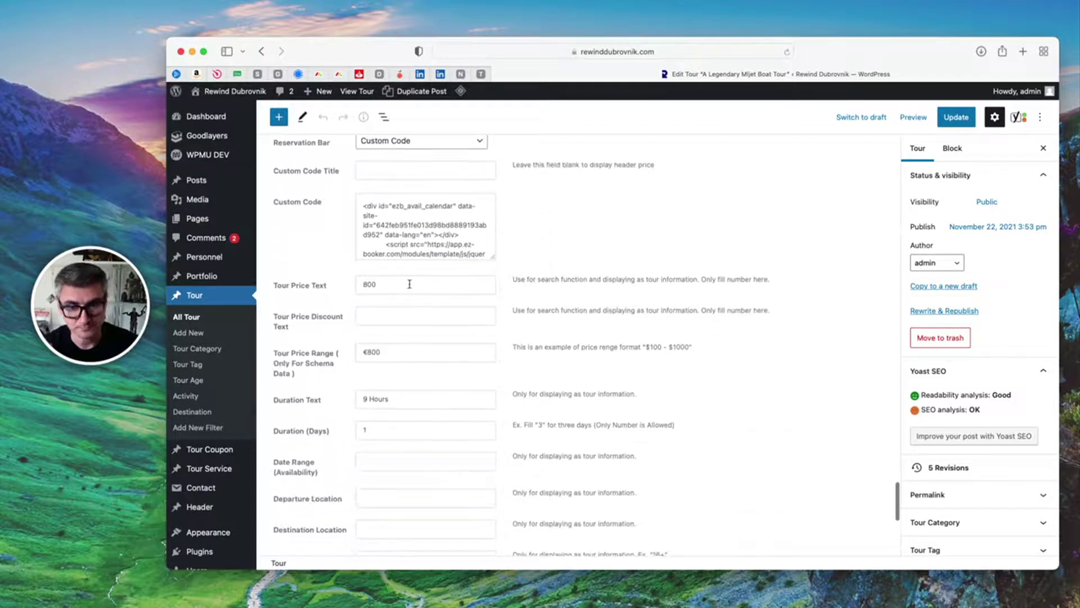
pyautogui.doubleClick(409, 284)
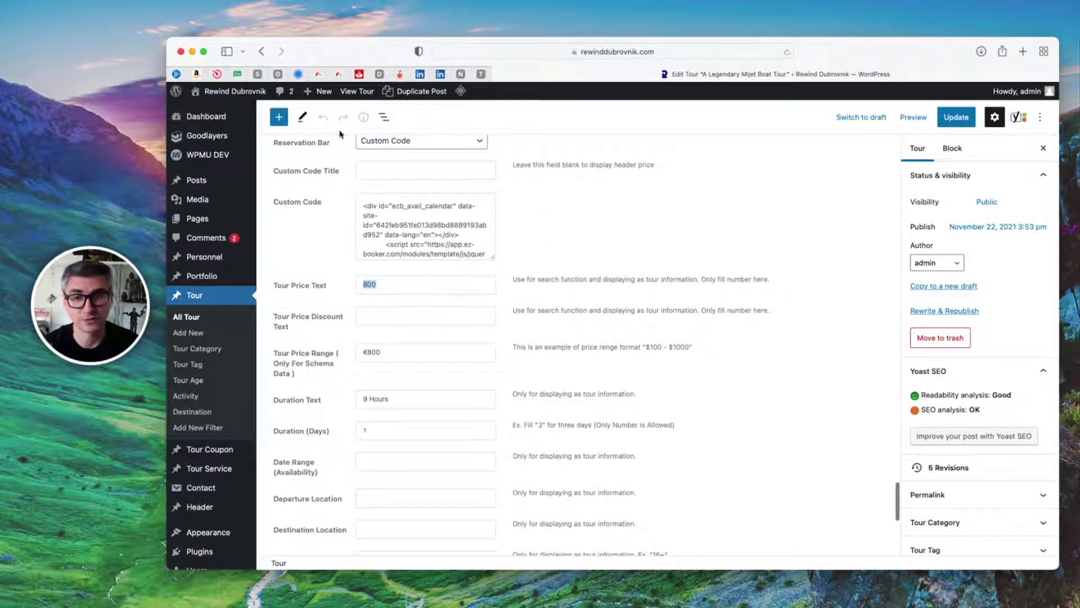
pyautogui.scroll(-3, 410, 307)
pyautogui.moveTo(410, 247); pyautogui.dragTo(364, 254)
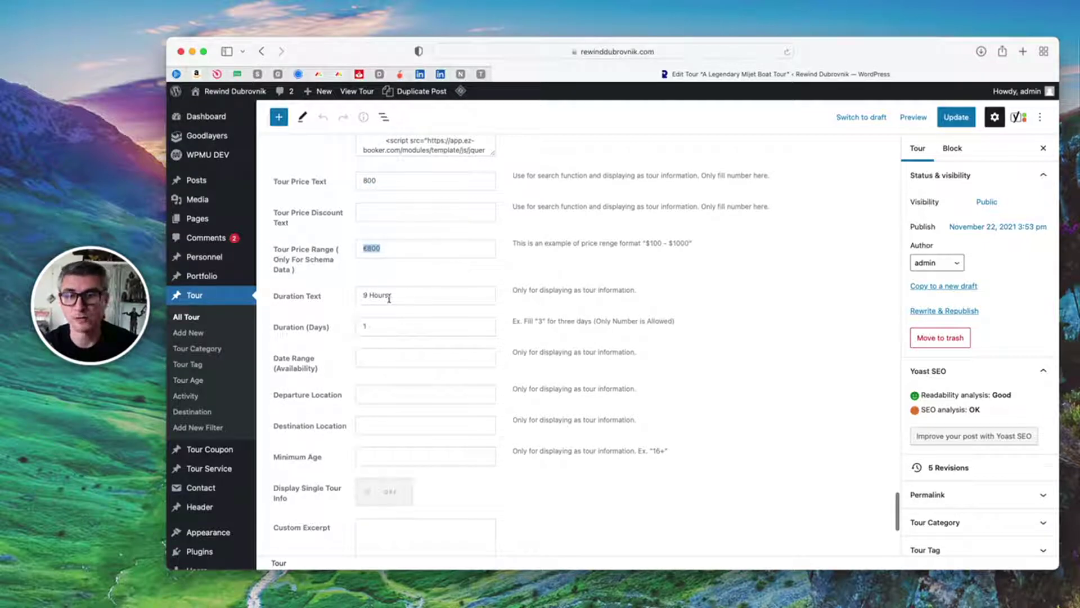
pyautogui.moveTo(388, 297); pyautogui.dragTo(313, 284)
pyautogui.doubleClick(405, 324)
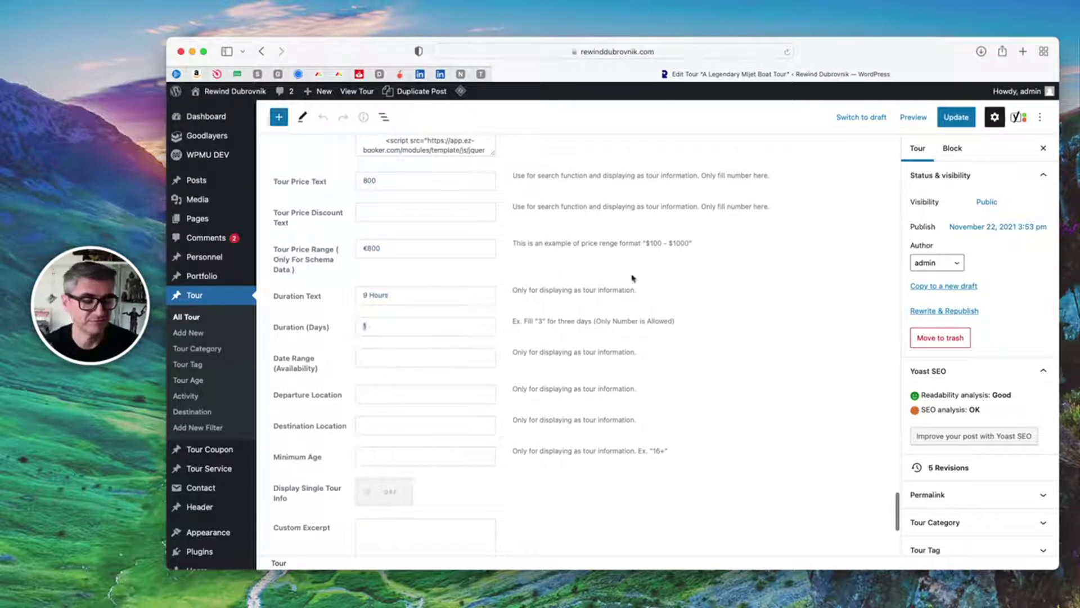
# Open the live homepage in a new tab, check the Mljet tour card's price, and return to the tour editor.
pyautogui.keyDown('super'); pyautogui.click(236, 93); pyautogui.keyUp('super')
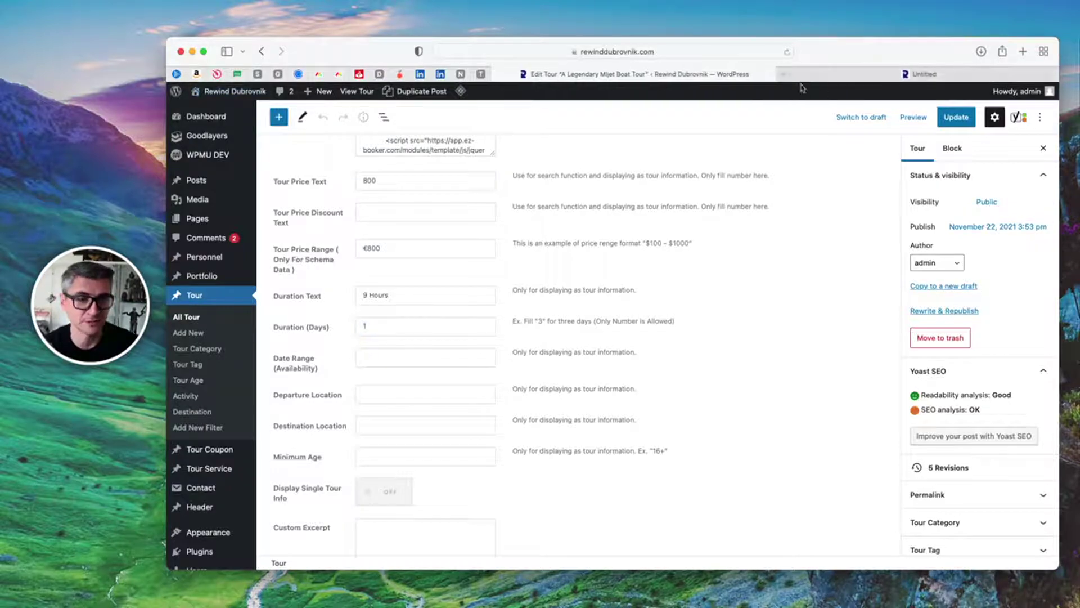
pyautogui.click(883, 77)
pyautogui.scroll(-10, 677, 267)
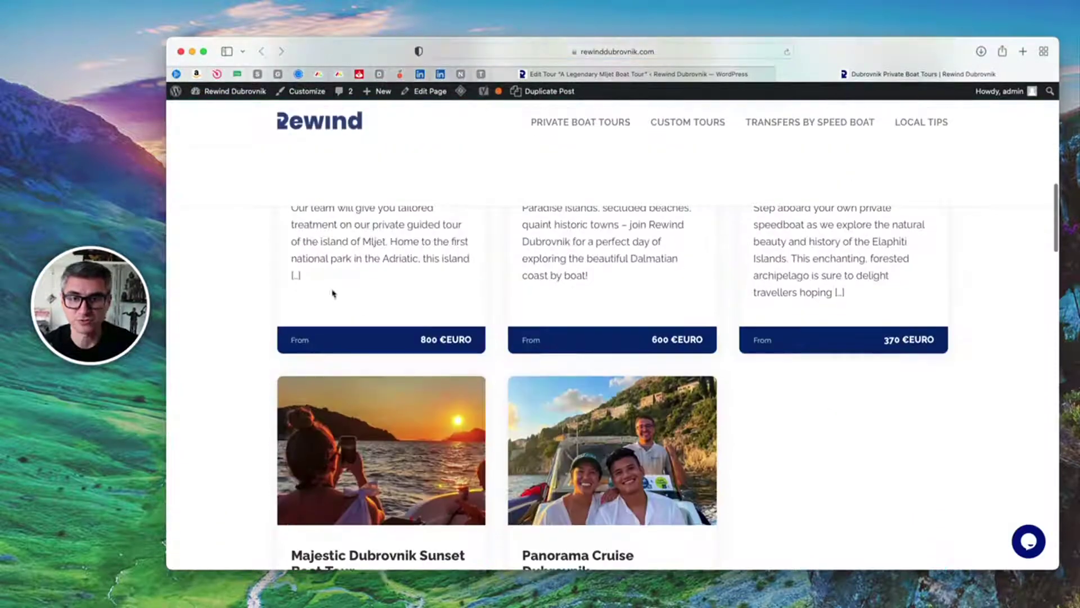
pyautogui.scroll(2, 333, 294)
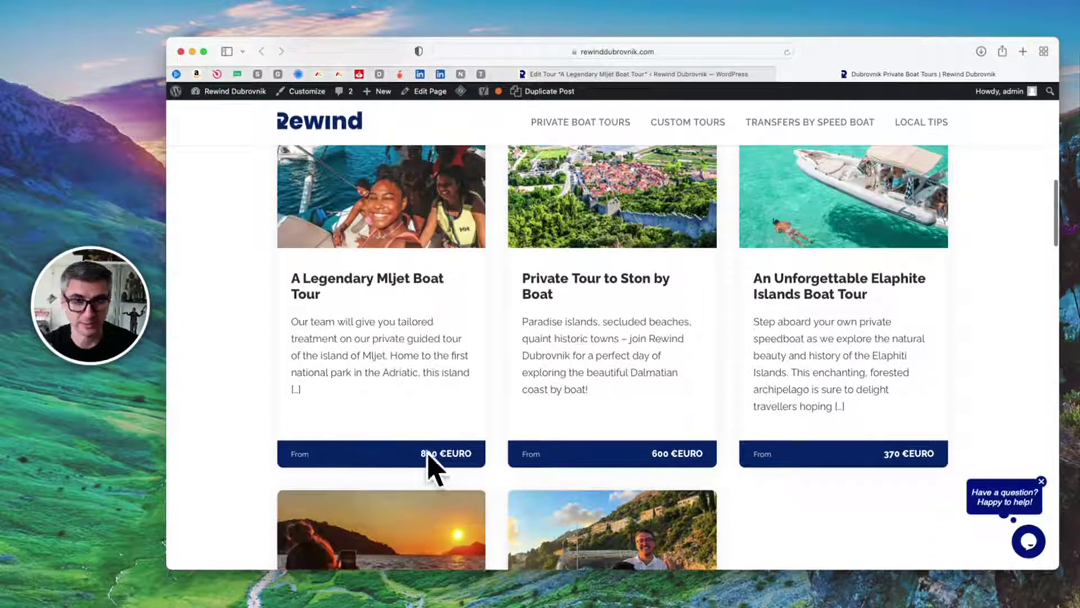
pyautogui.click(703, 74)
pyautogui.scroll(-2, 400, 225)
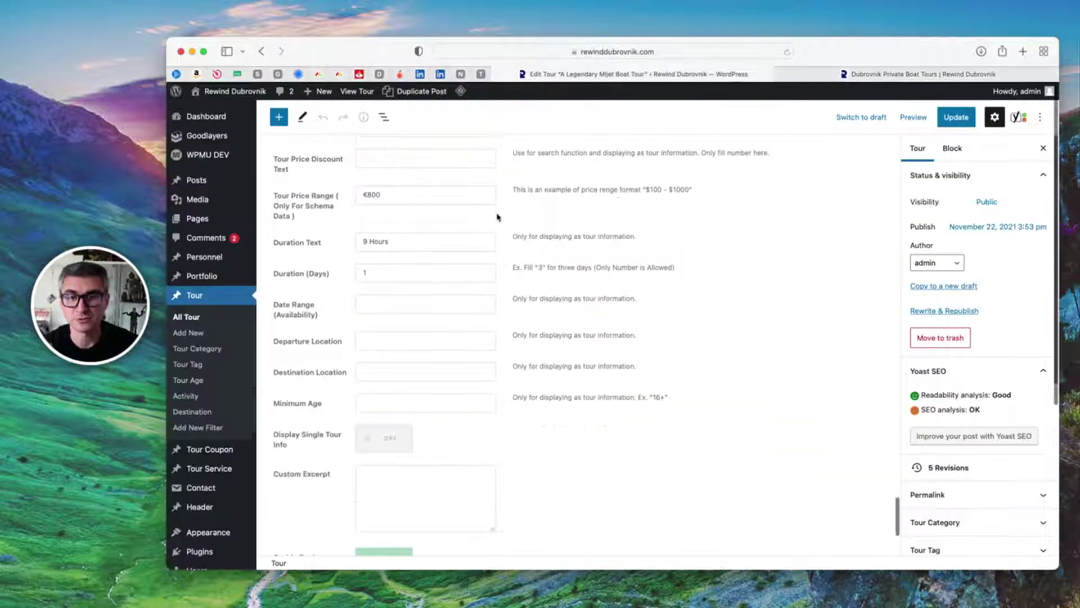
# Highlight the tour price text and review the remaining Tour Settings fields, including reservation bar, custom code and duration.
pyautogui.scroll(1, 401, 172)
pyautogui.moveTo(397, 147); pyautogui.dragTo(325, 144)
pyautogui.scroll(3, 698, 352)
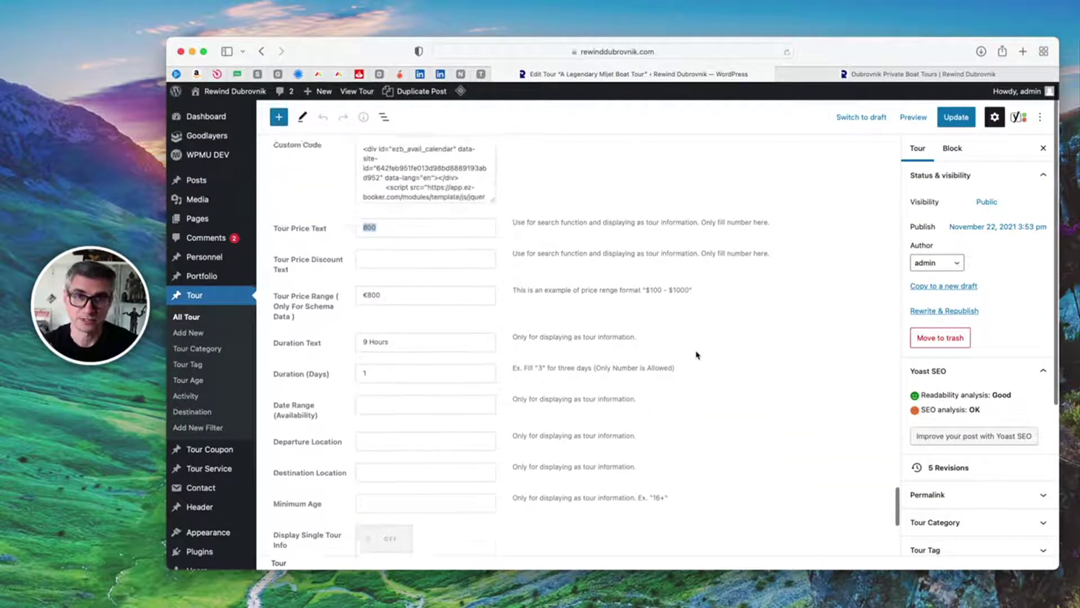
pyautogui.scroll(-2, 747, 366)
pyautogui.scroll(-4, 747, 366)
pyautogui.scroll(9, 747, 367)
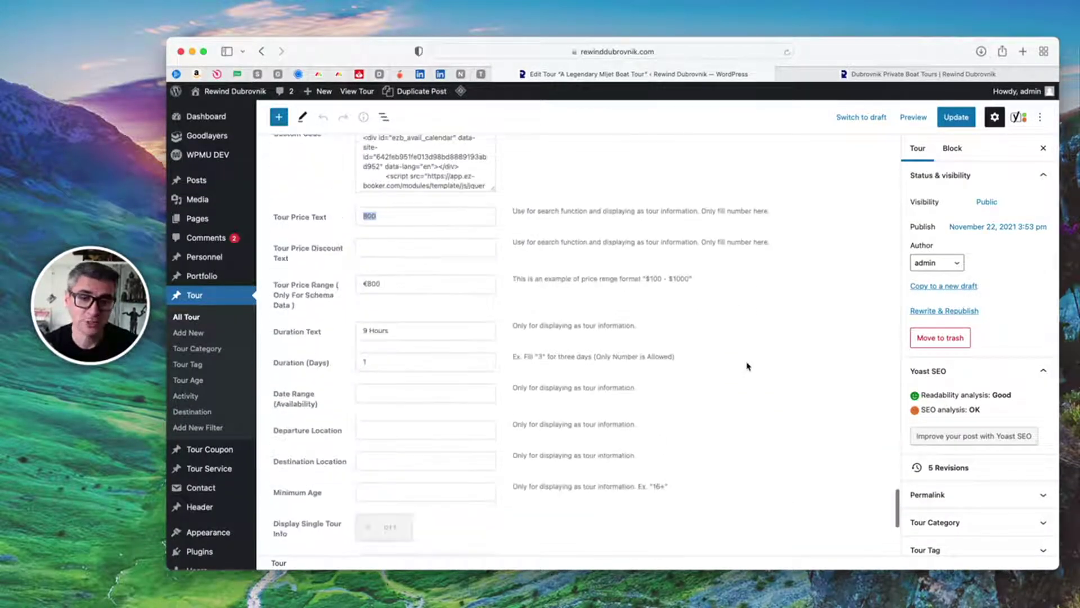
pyautogui.scroll(2, 747, 366)
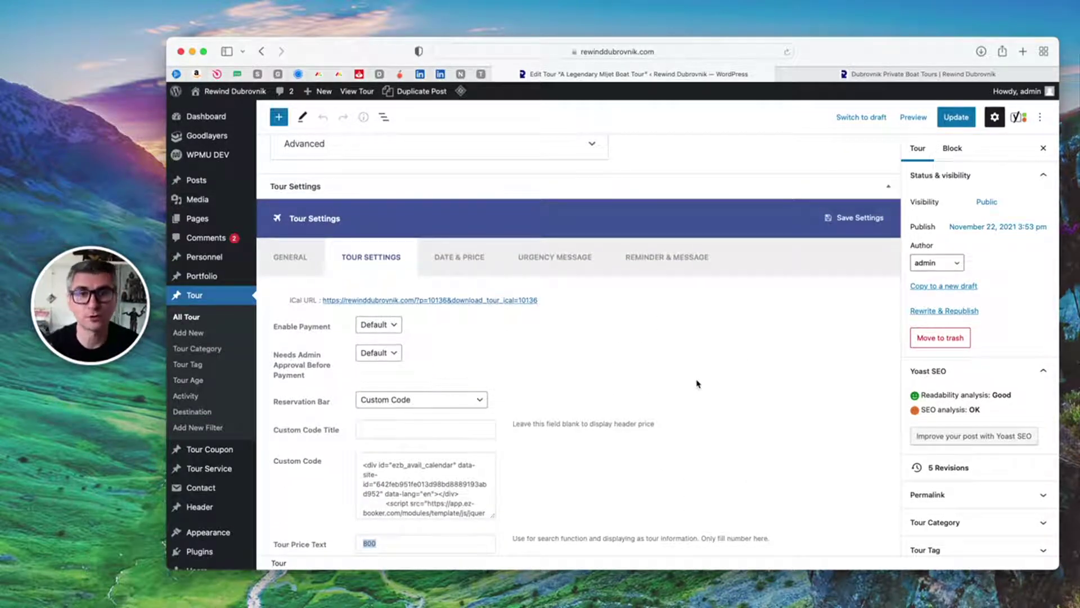
pyautogui.click(756, 383)
pyautogui.scroll(-1, 756, 383)
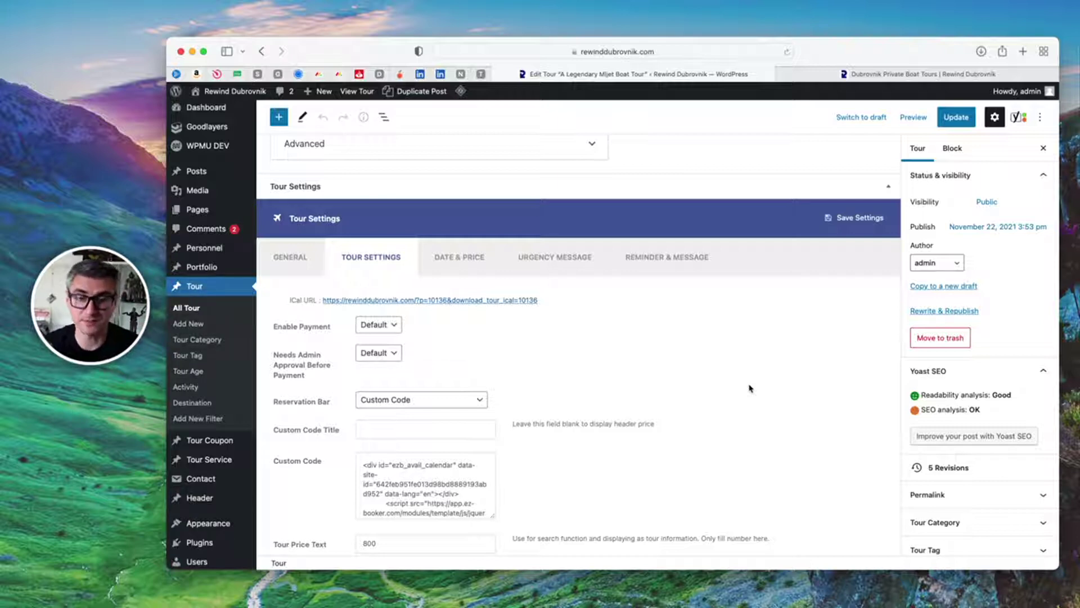
# Expand the existing date entry in the Date & Price settings and examine its day selection and its include and exclude date fields.
pyautogui.click(455, 265)
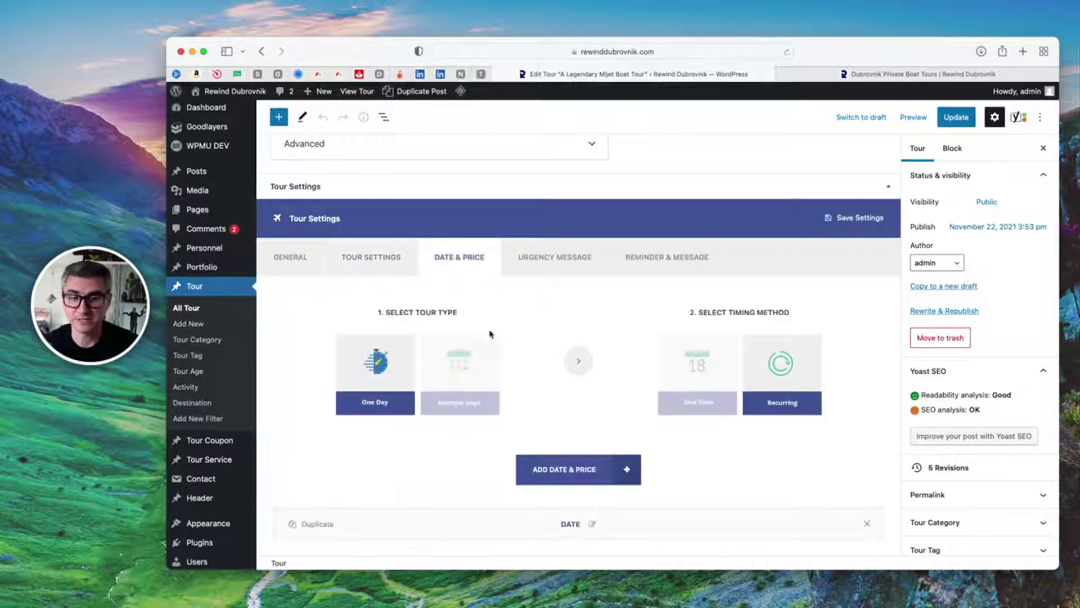
pyautogui.scroll(-2, 424, 358)
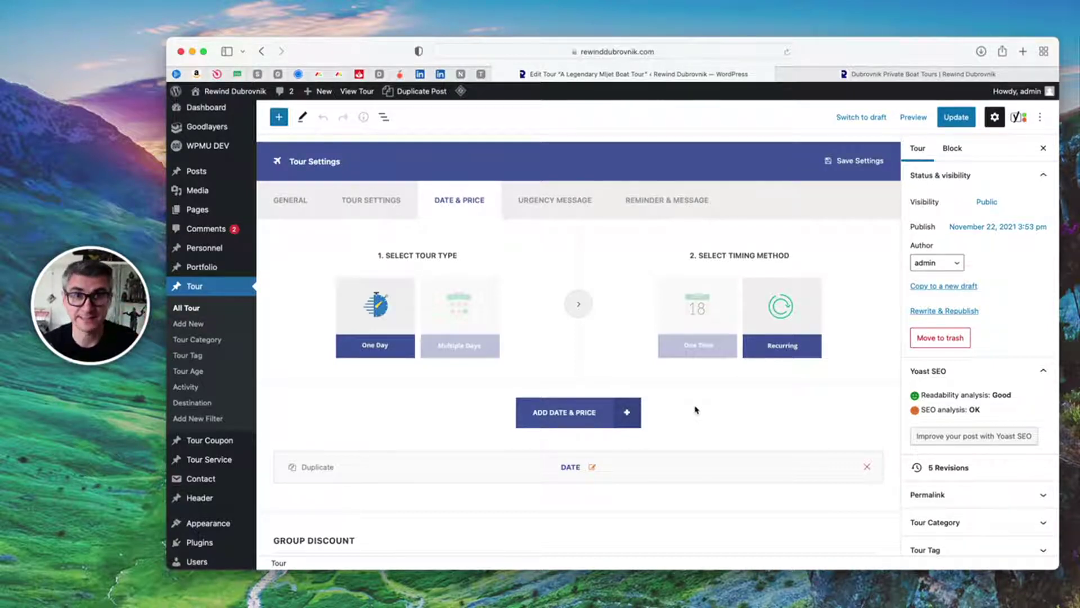
pyautogui.click(650, 473)
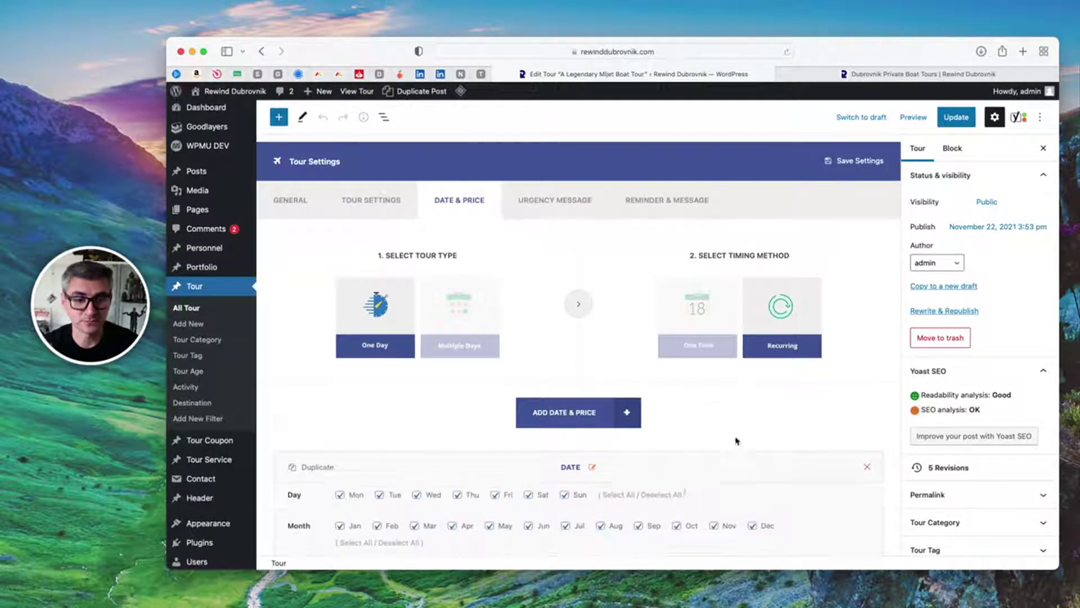
pyautogui.scroll(-5, 735, 439)
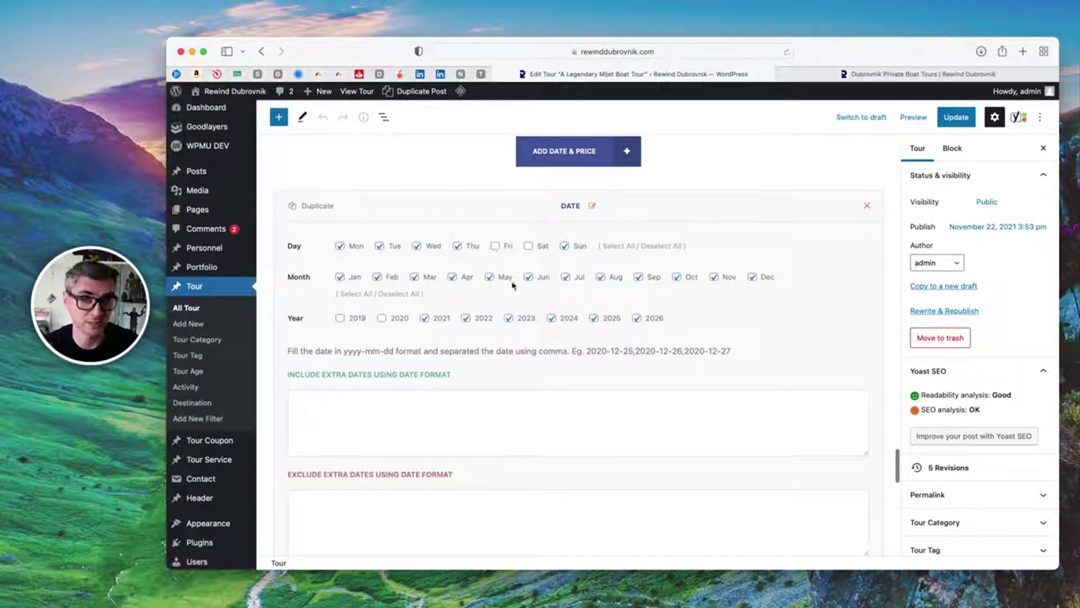
pyautogui.click(495, 246)
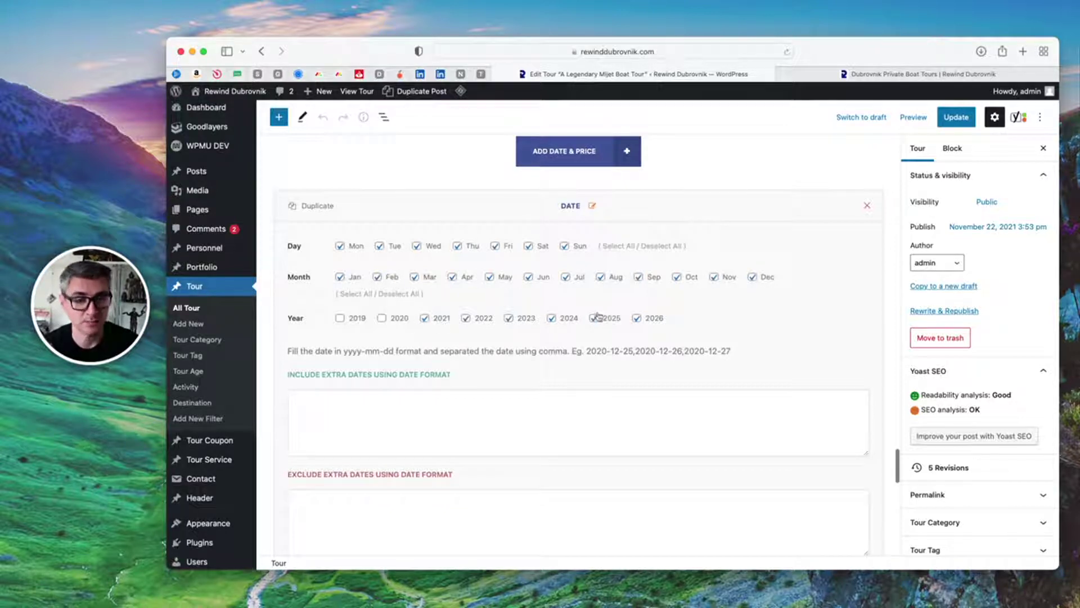
pyautogui.scroll(-2, 716, 333)
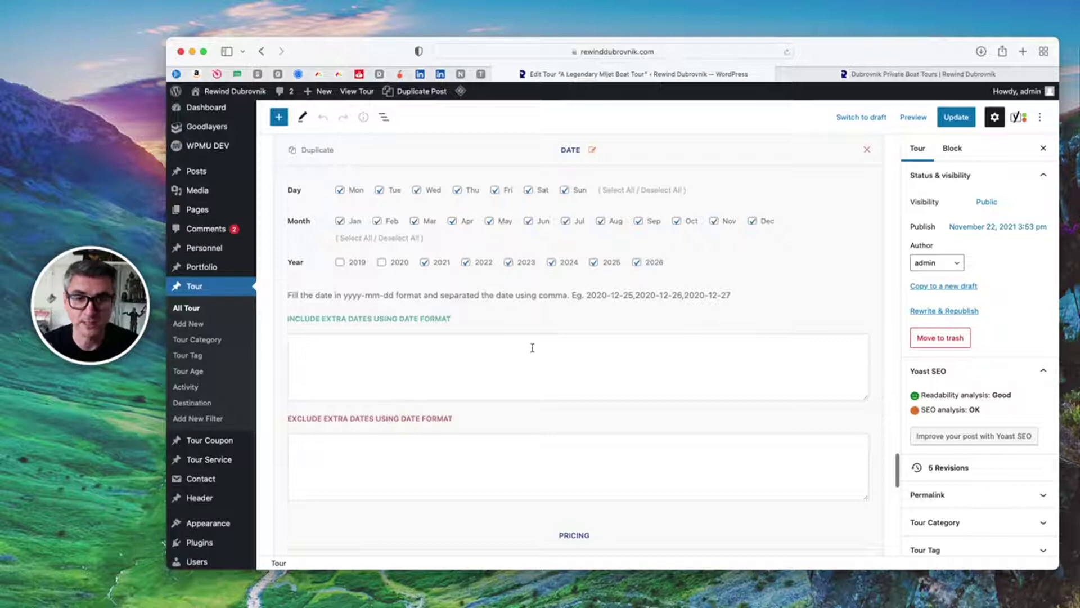
pyautogui.scroll(-1, 532, 347)
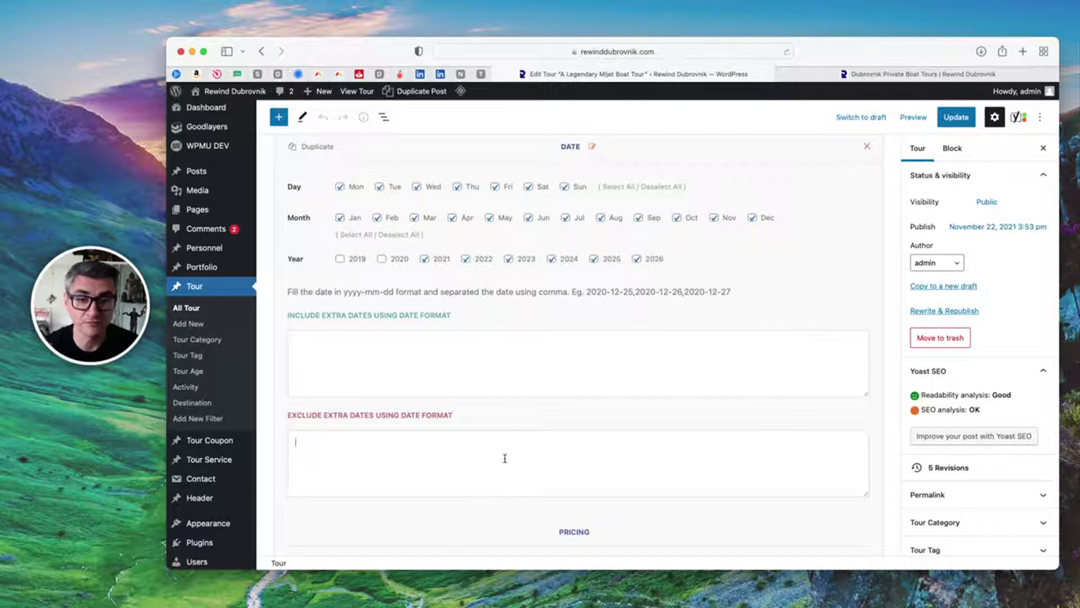
# Expand the Fully Guided Tour package and highlight its title, price per person, minimum people per booking and maximum people.
pyautogui.scroll(-6, 685, 430)
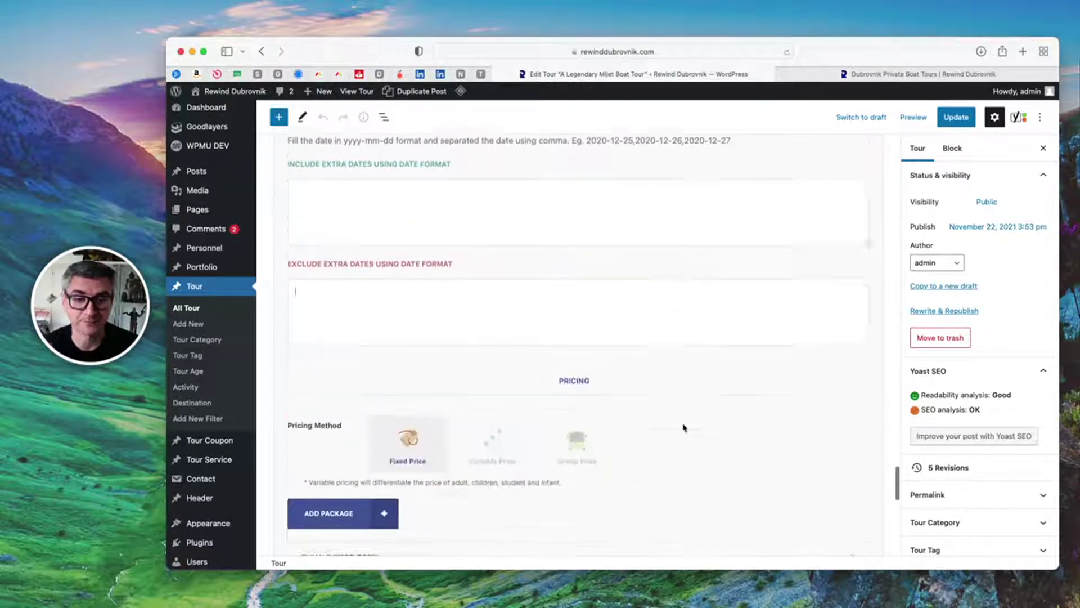
pyautogui.click(656, 352)
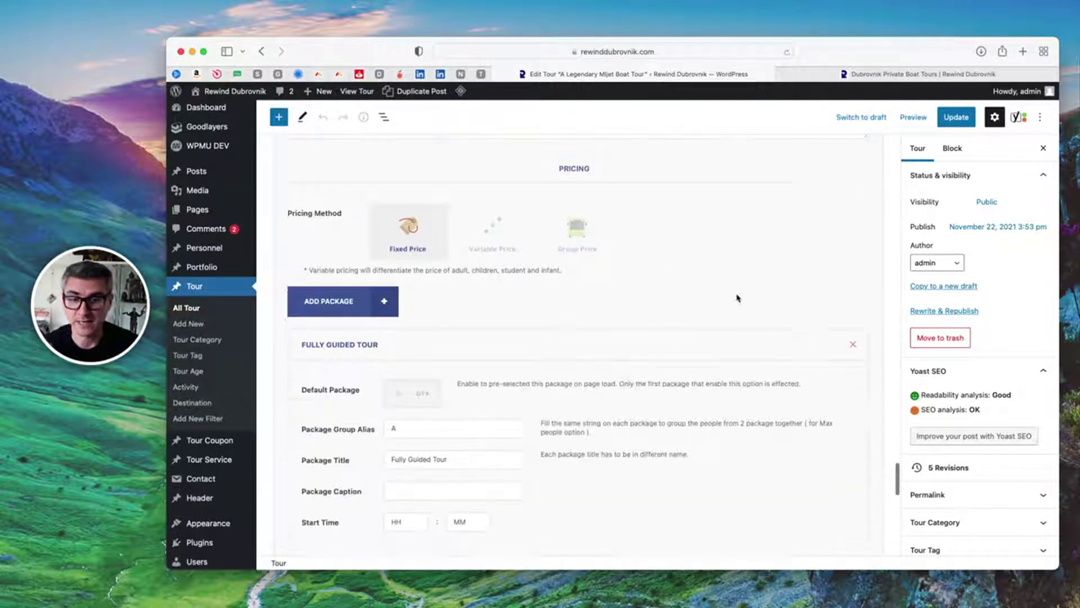
pyautogui.scroll(-3, 468, 309)
pyautogui.tripleClick(466, 312)
pyautogui.scroll(-3, 590, 344)
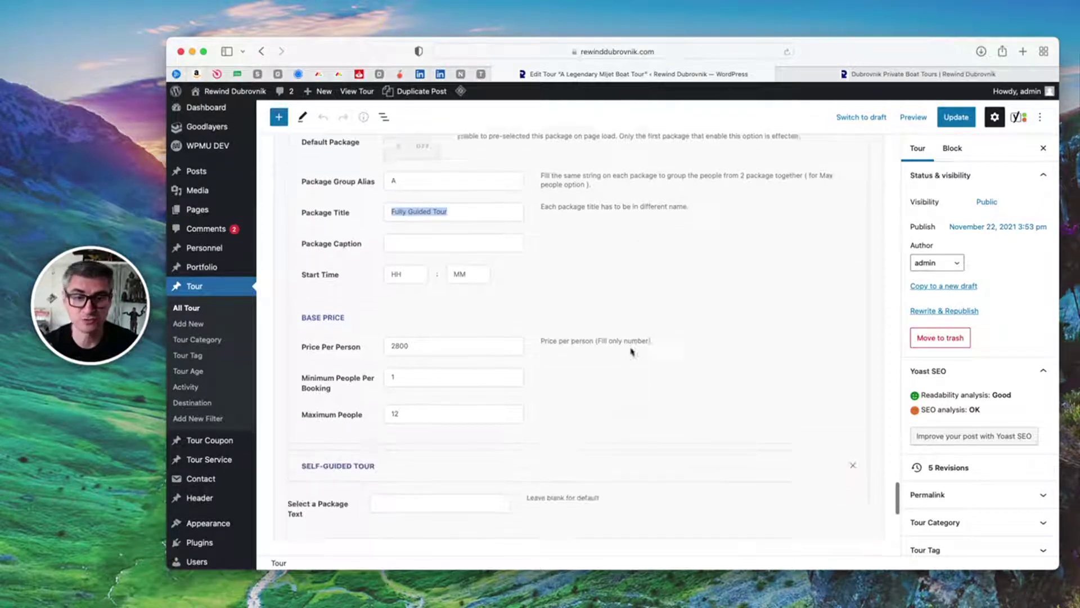
pyautogui.click(400, 239)
pyautogui.moveTo(427, 317); pyautogui.dragTo(349, 311)
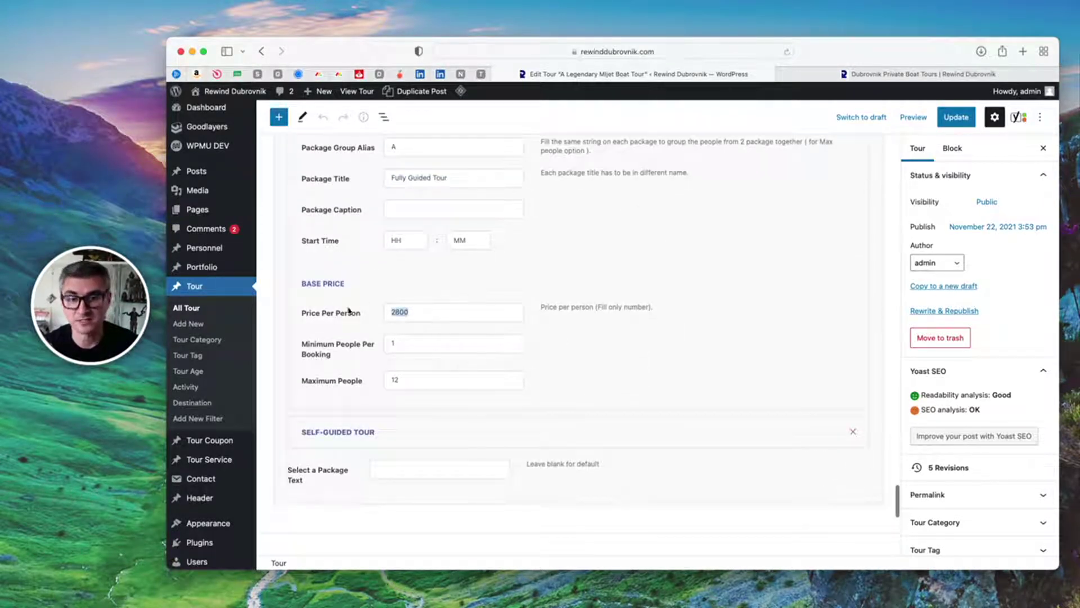
pyautogui.moveTo(419, 344); pyautogui.dragTo(370, 339)
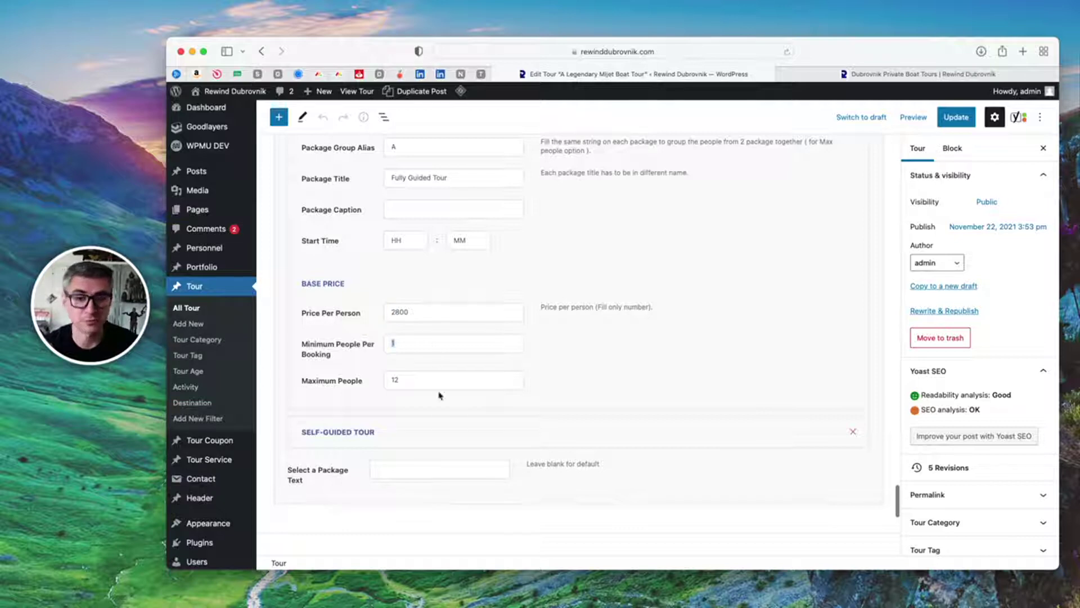
pyautogui.moveTo(448, 375); pyautogui.dragTo(347, 370)
pyautogui.scroll(-3, 788, 332)
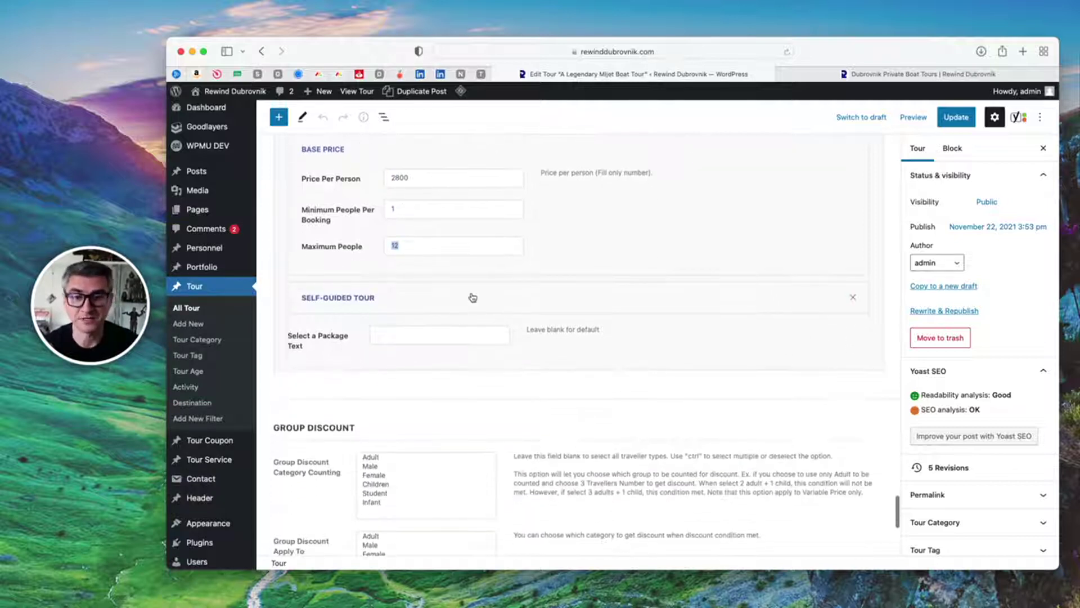
# Expand the Self-Guided Tour package, look over its fields, and return to the start of the tour's Date & Price settings.
pyautogui.click(473, 297)
pyautogui.scroll(-5, 617, 405)
pyautogui.scroll(10, 617, 406)
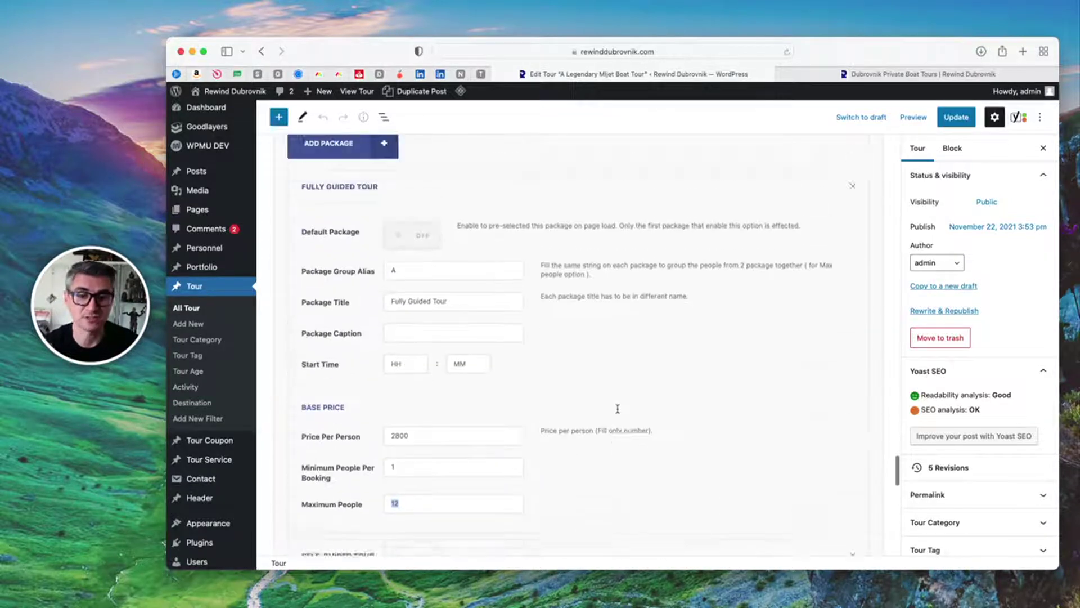
pyautogui.scroll(15, 617, 408)
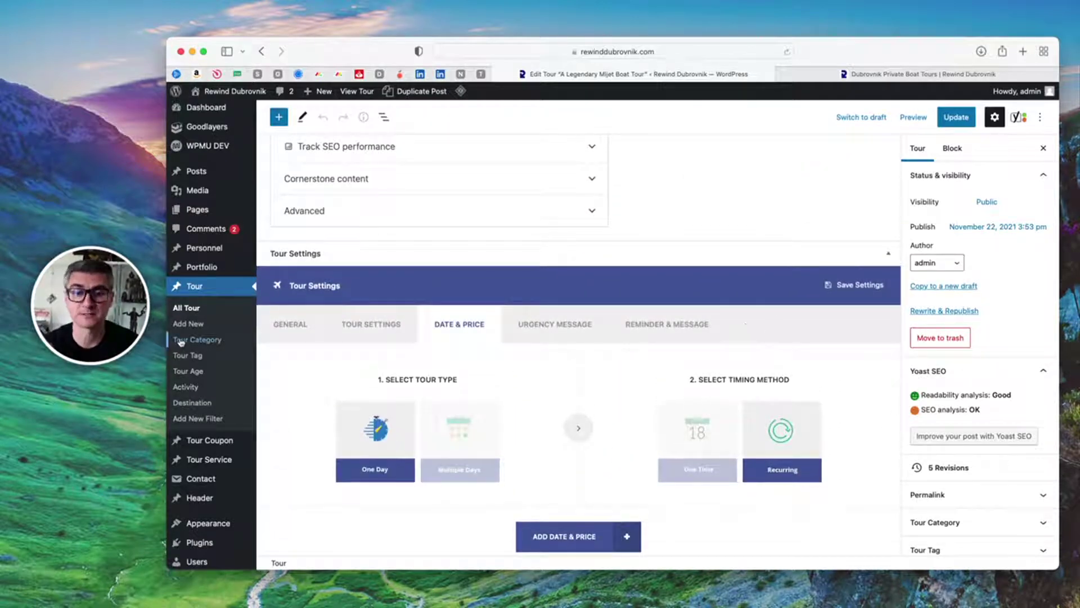
# Open the transaction orders and review the booking details for the Majestic Dubrovnik Sunset Boat Tour.
pyautogui.scroll(-5, 200, 362)
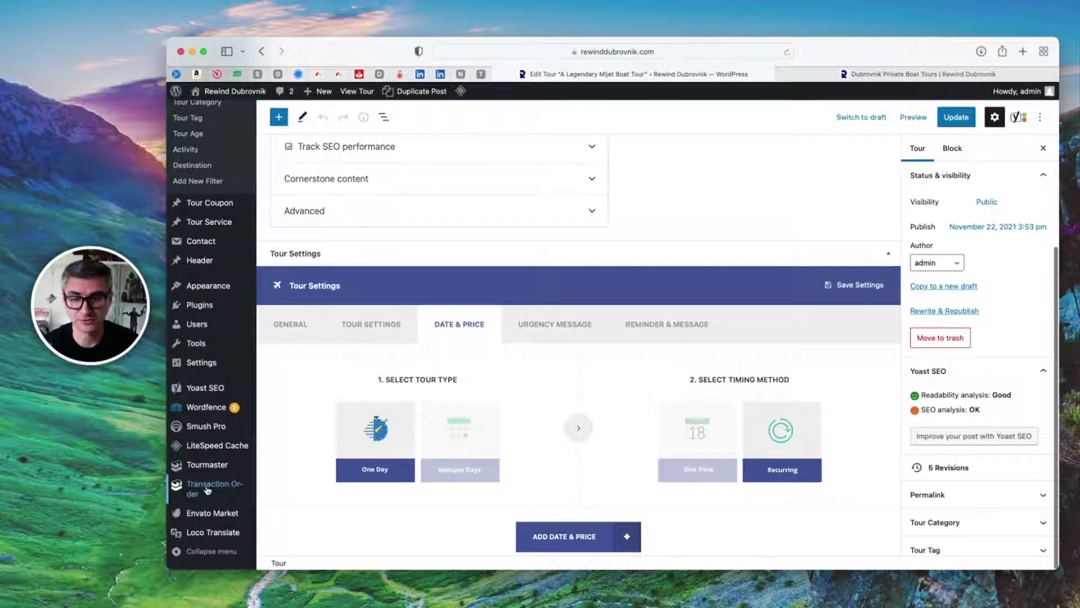
pyautogui.click(207, 490)
pyautogui.scroll(-5, 833, 324)
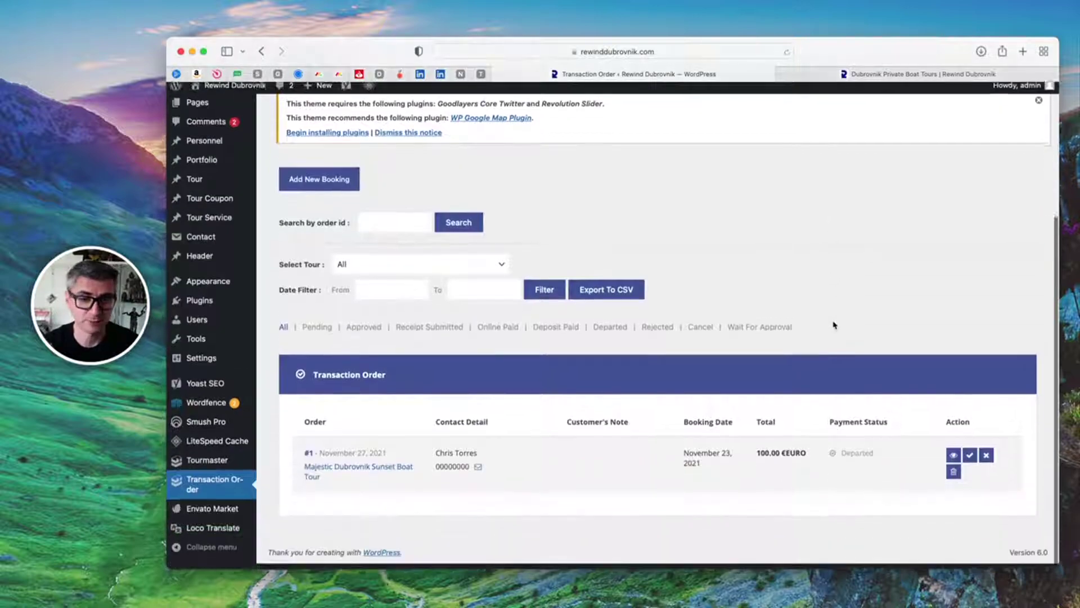
pyautogui.click(342, 474)
pyautogui.scroll(-8, 929, 411)
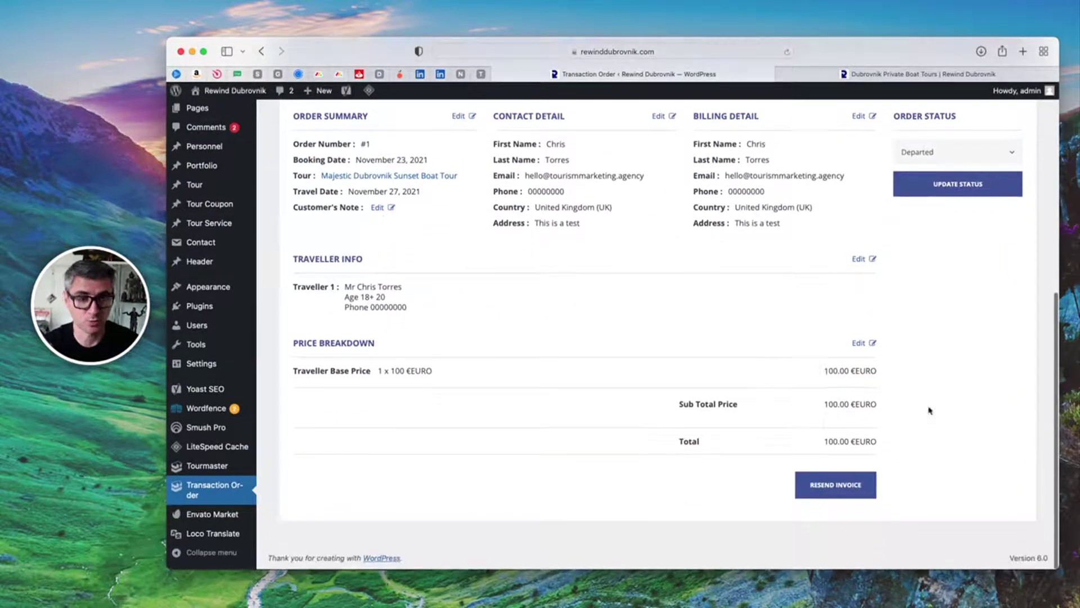
pyautogui.scroll(1, 950, 343)
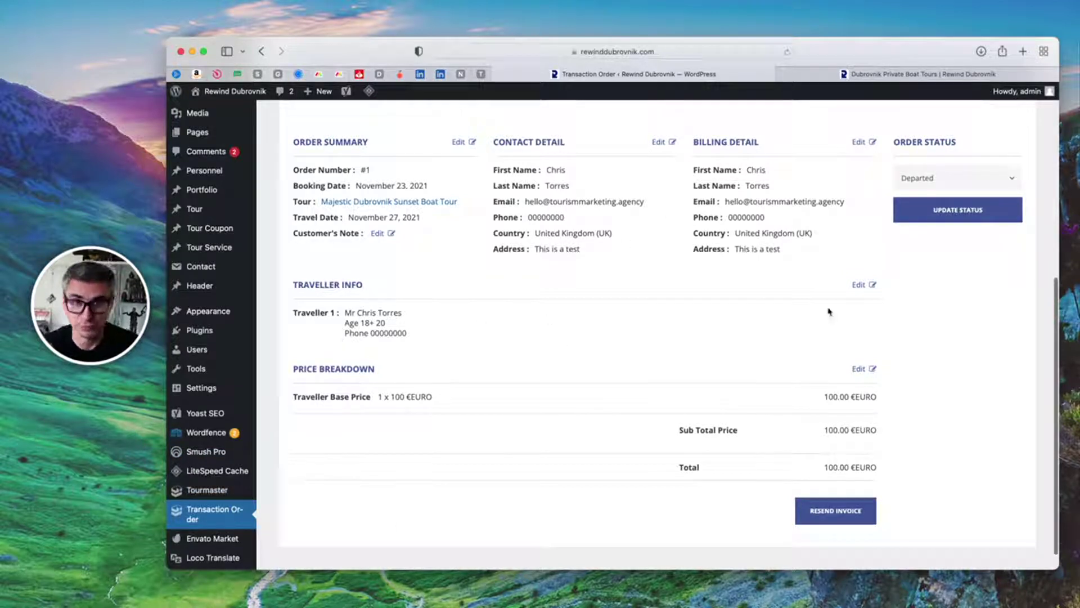
# Open the Tourmaster payment settings and review the payment enabling, admin approval and payment method options.
pyautogui.click(196, 490)
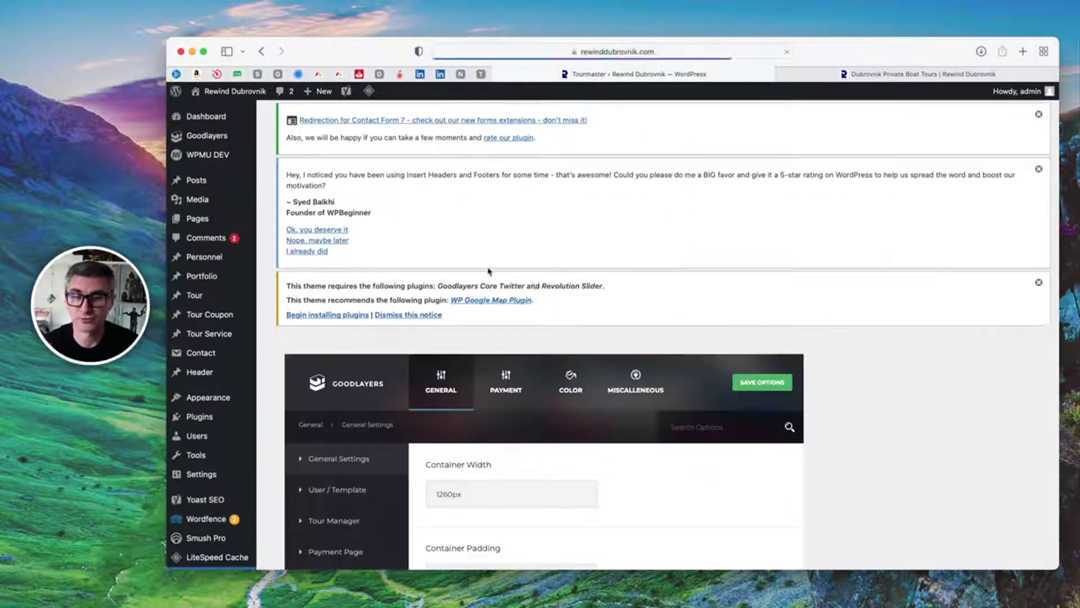
pyautogui.scroll(-2, 475, 271)
pyautogui.click(506, 276)
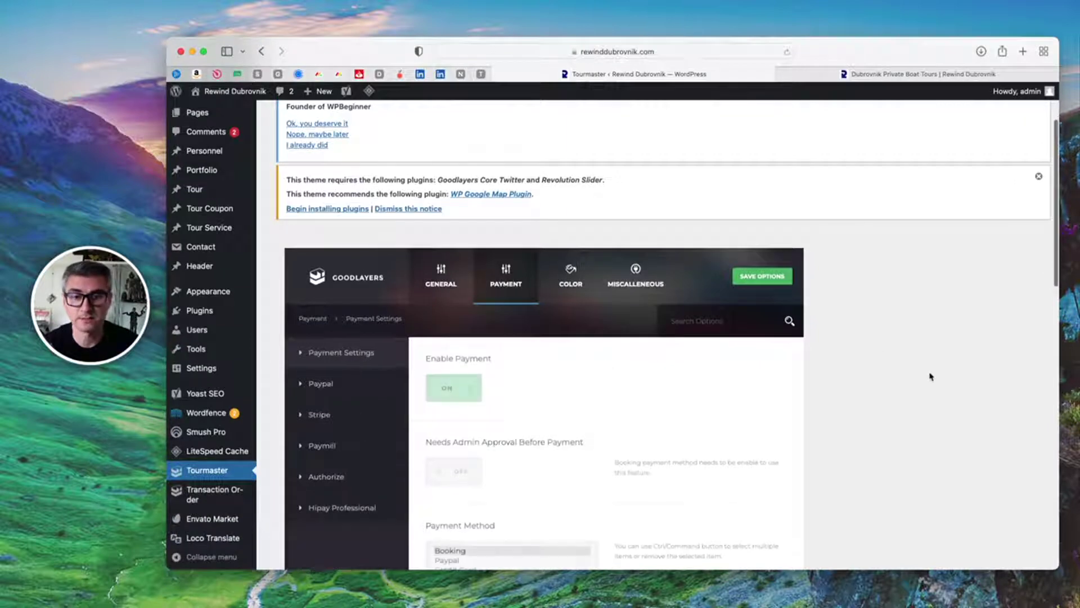
pyautogui.scroll(-3, 932, 377)
pyautogui.scroll(-2, 931, 377)
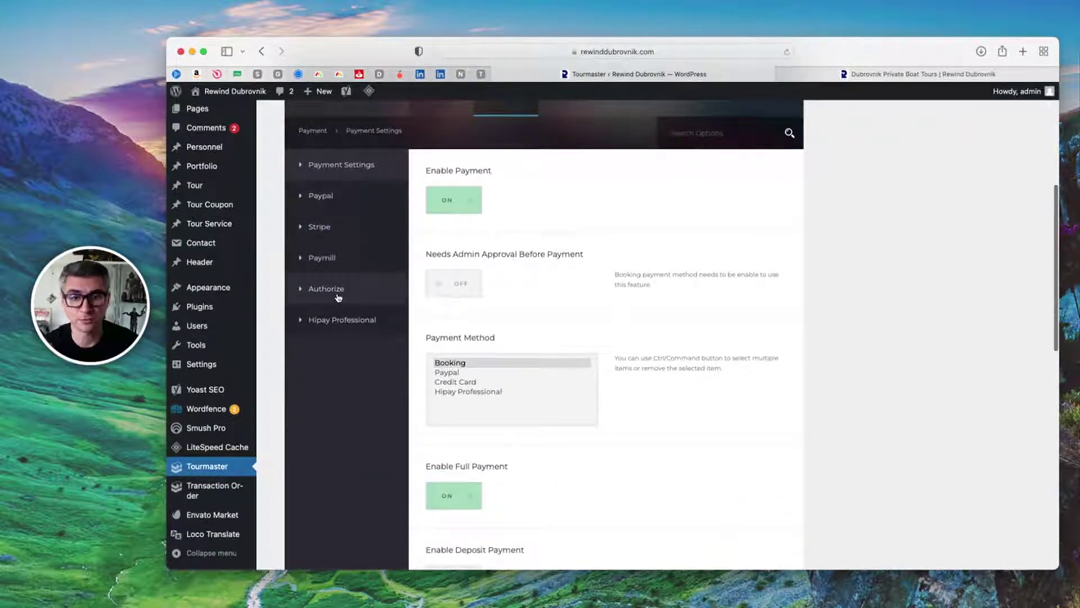
# Open the Stripe payment settings and point out the secret key, publishable key and currency code fields.
pyautogui.click(326, 228)
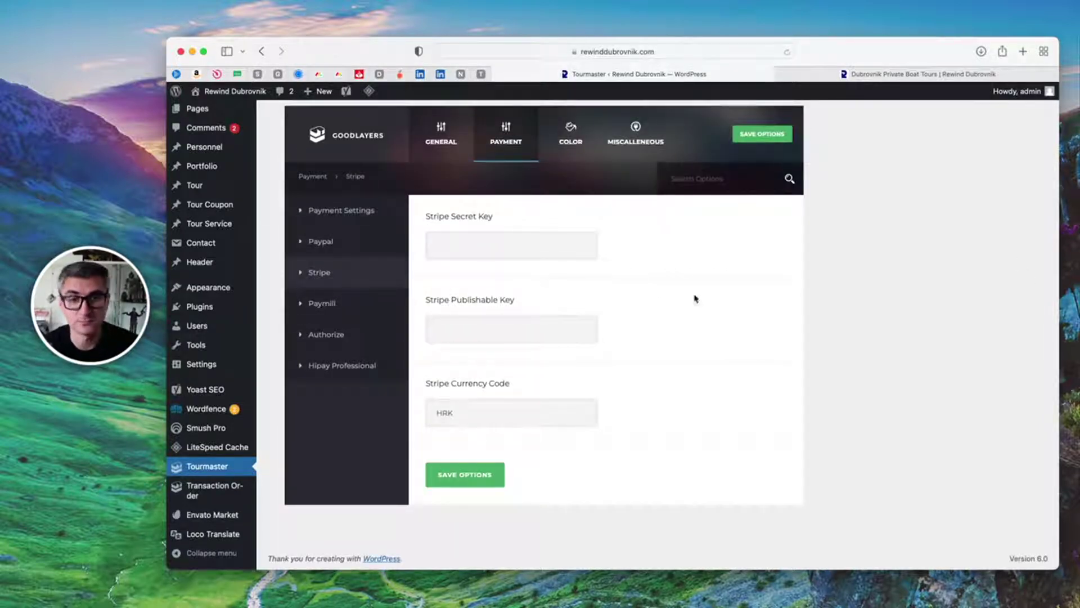
pyautogui.click(495, 243)
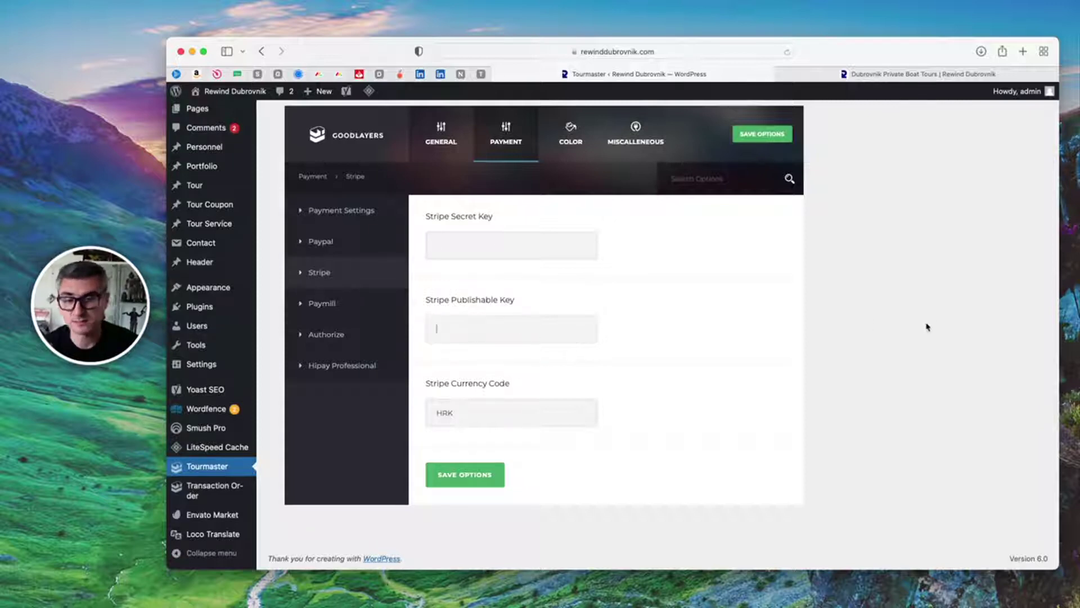
pyautogui.doubleClick(449, 415)
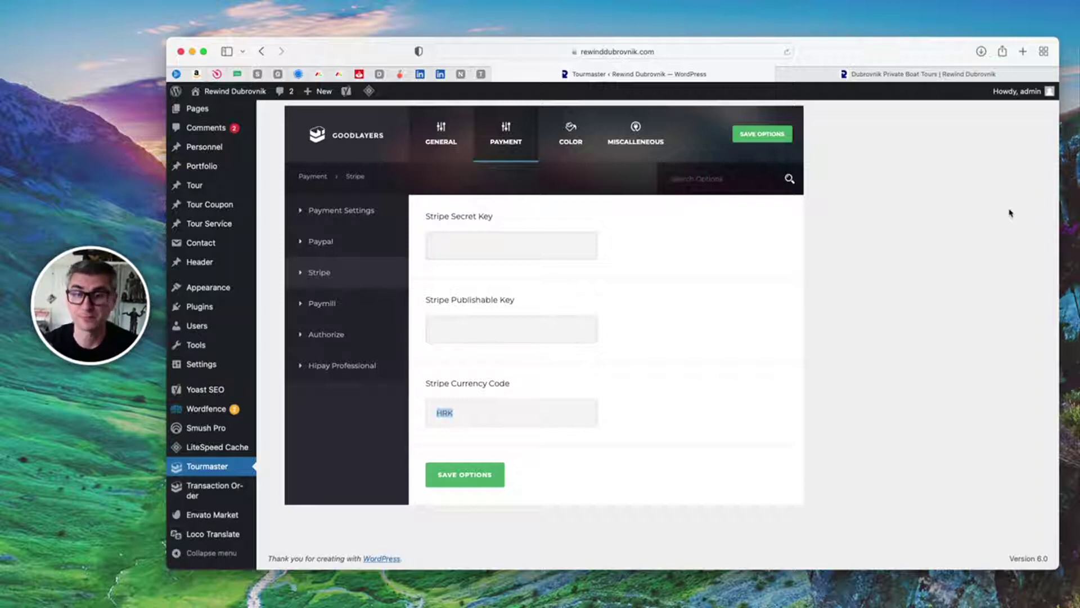
# Visit the live homepage and look over its hero banner, reviews and tour cards.
pyautogui.click(258, 92)
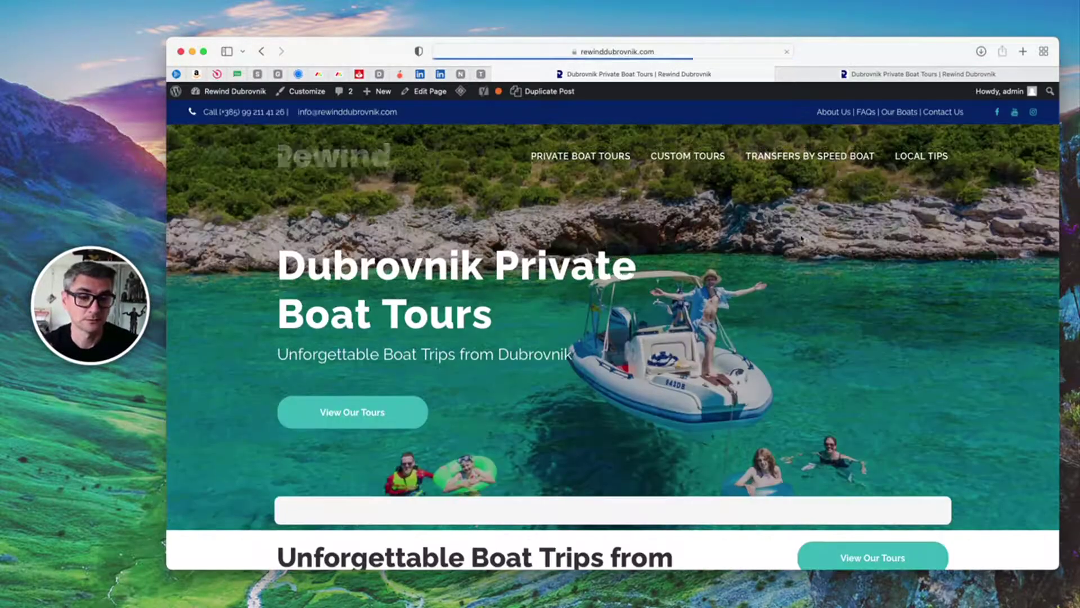
pyautogui.scroll(-10, 956, 231)
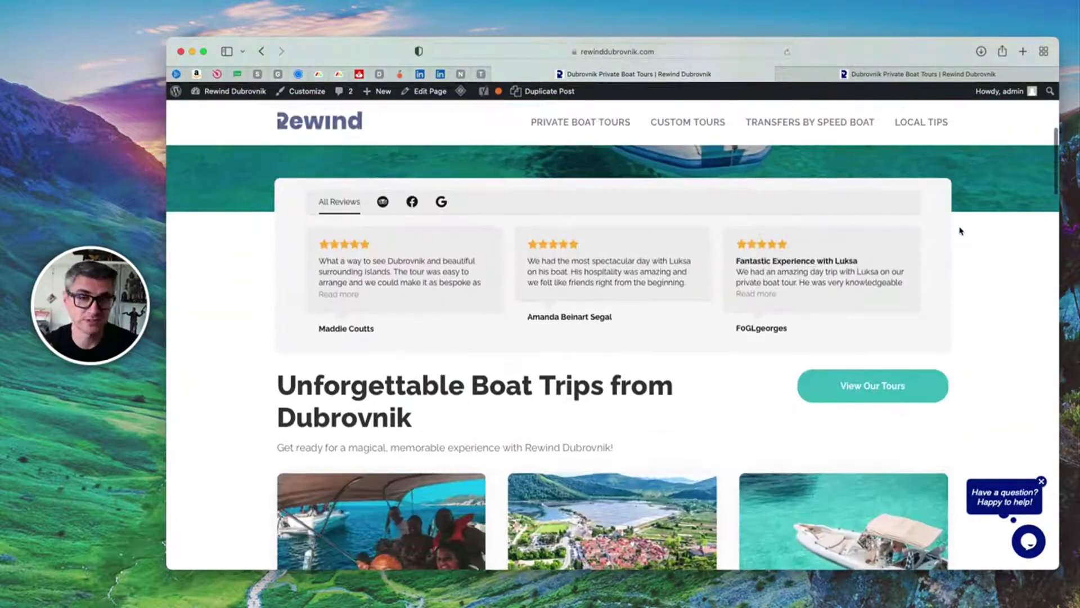
pyautogui.scroll(-5, 960, 231)
pyautogui.scroll(15, 960, 230)
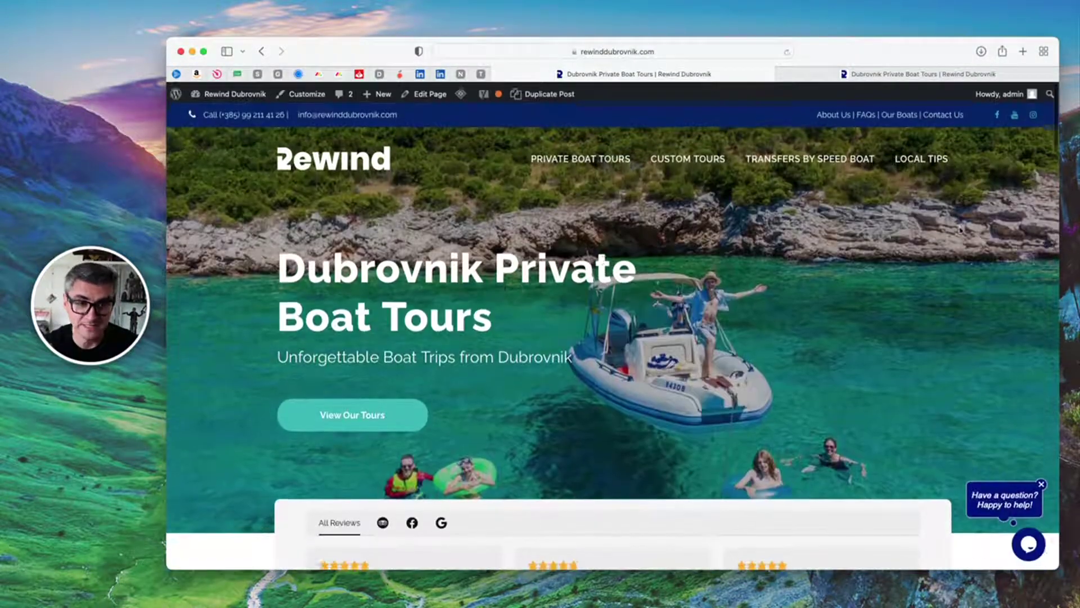
# Open the site's About Us page and look through its reviews, images and text sections.
pyautogui.click(832, 114)
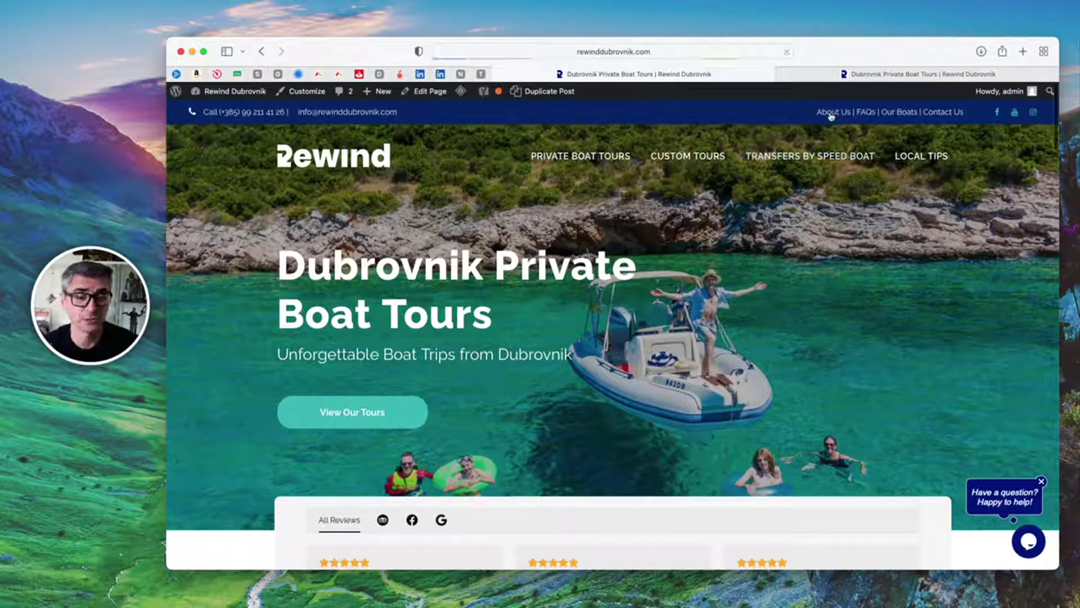
pyautogui.scroll(-15, 938, 265)
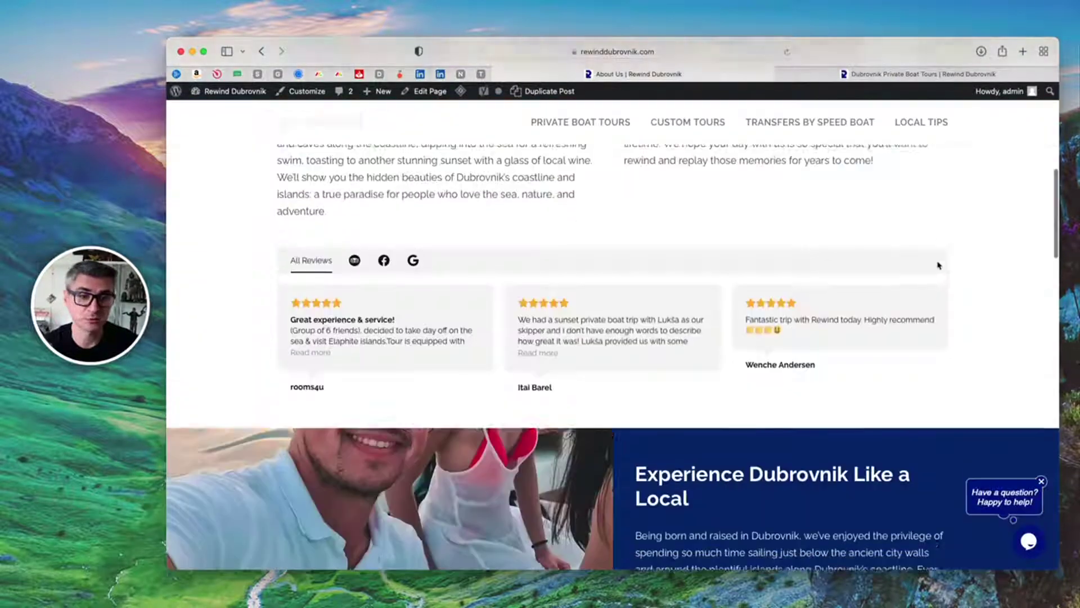
pyautogui.scroll(-15, 938, 265)
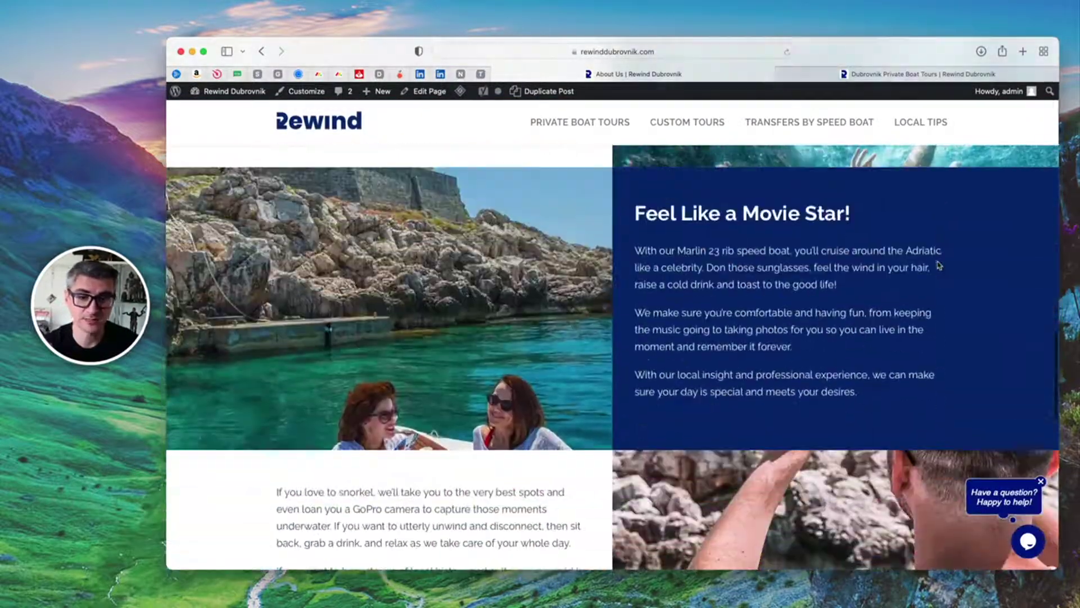
# Duplicate the live About Us page as a new draft.
pyautogui.scroll(20, 939, 265)
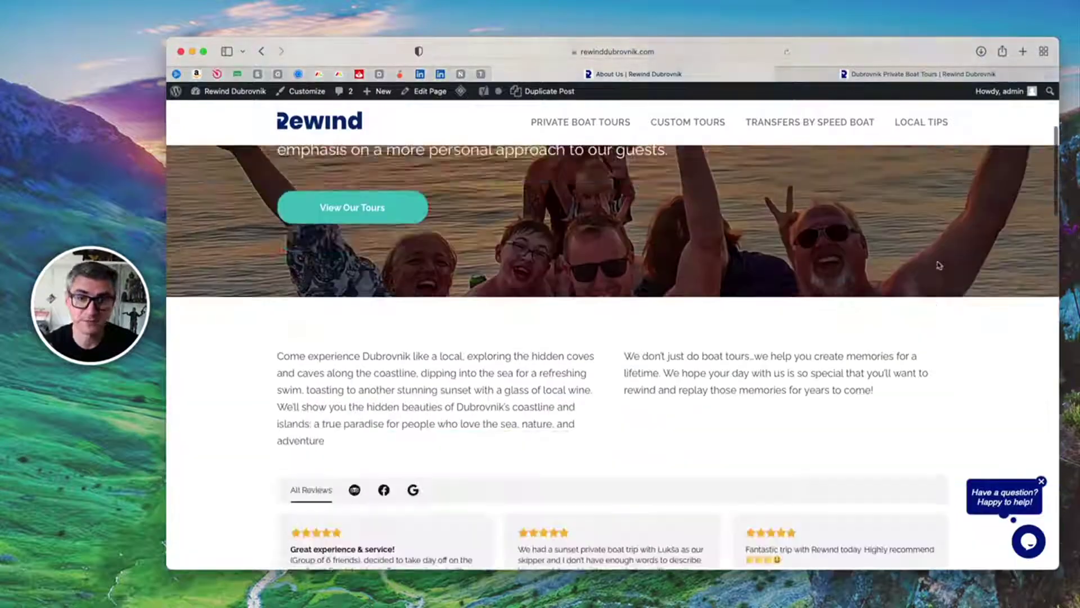
pyautogui.moveTo(548, 96)
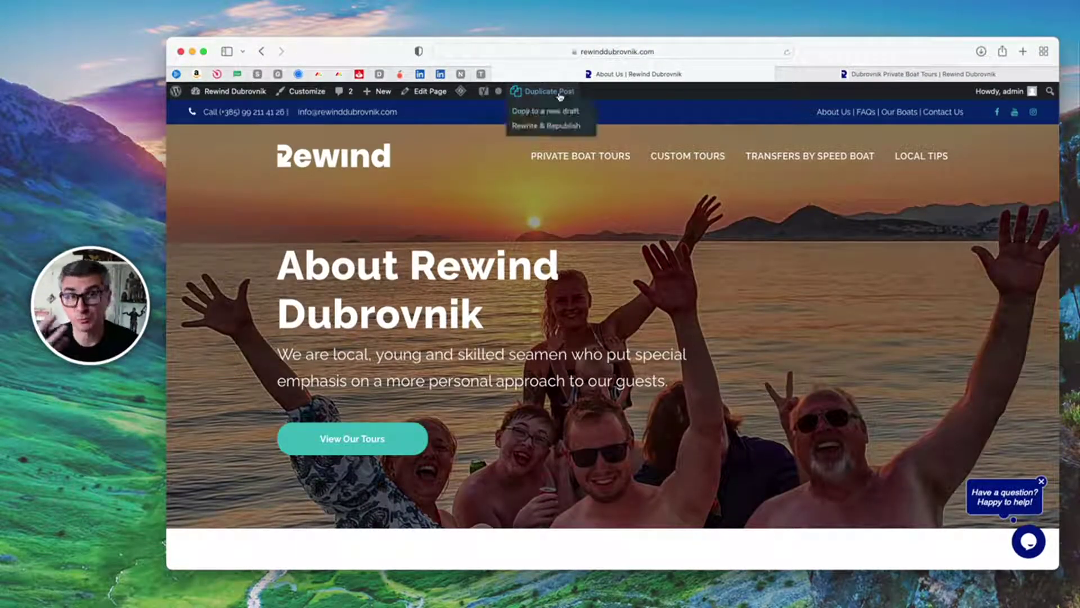
pyautogui.click(594, 111)
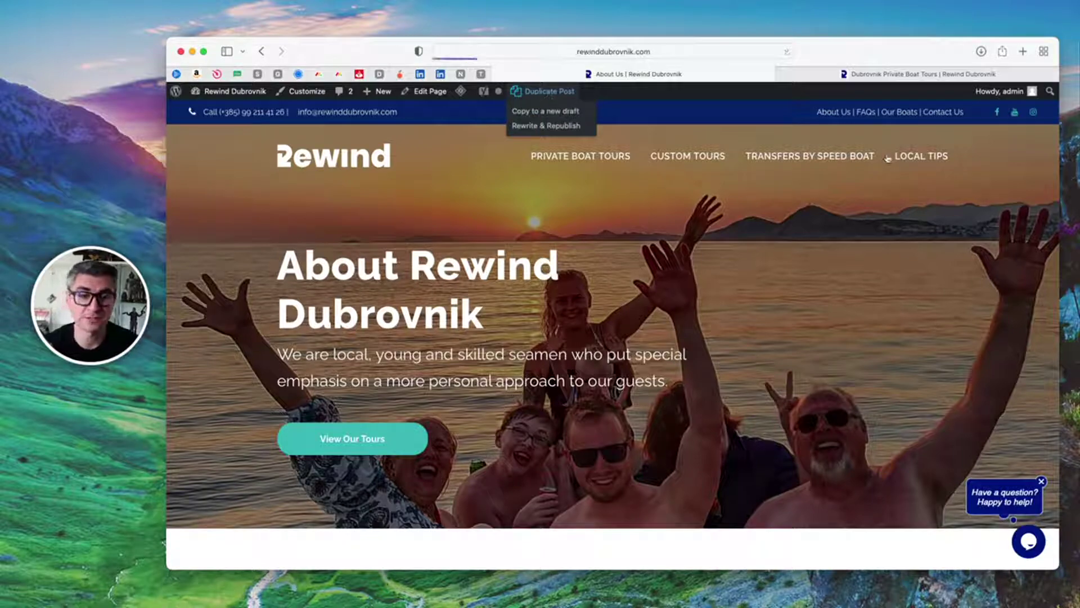
# Look through the duplicated page's sections and rename the draft "About Us Demo".
pyautogui.scroll(-5, 865, 248)
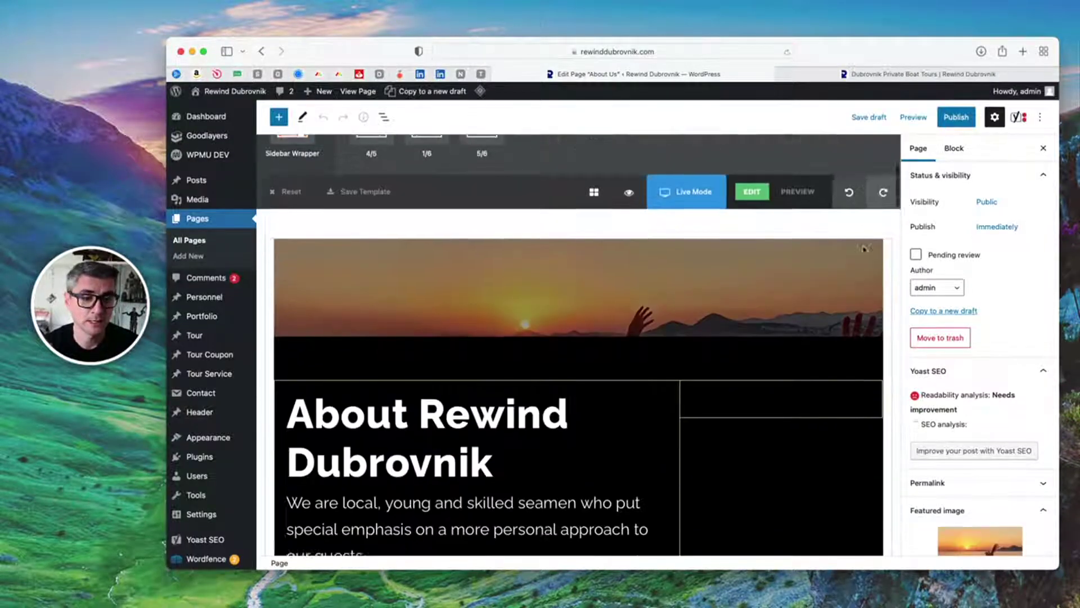
pyautogui.scroll(-15, 865, 248)
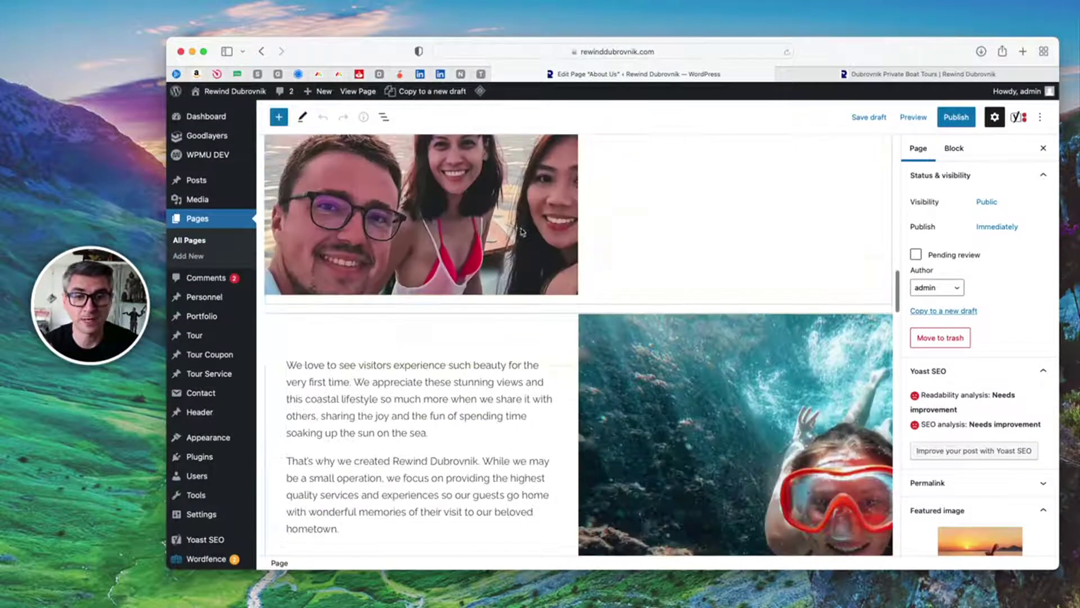
pyautogui.scroll(-15, 522, 231)
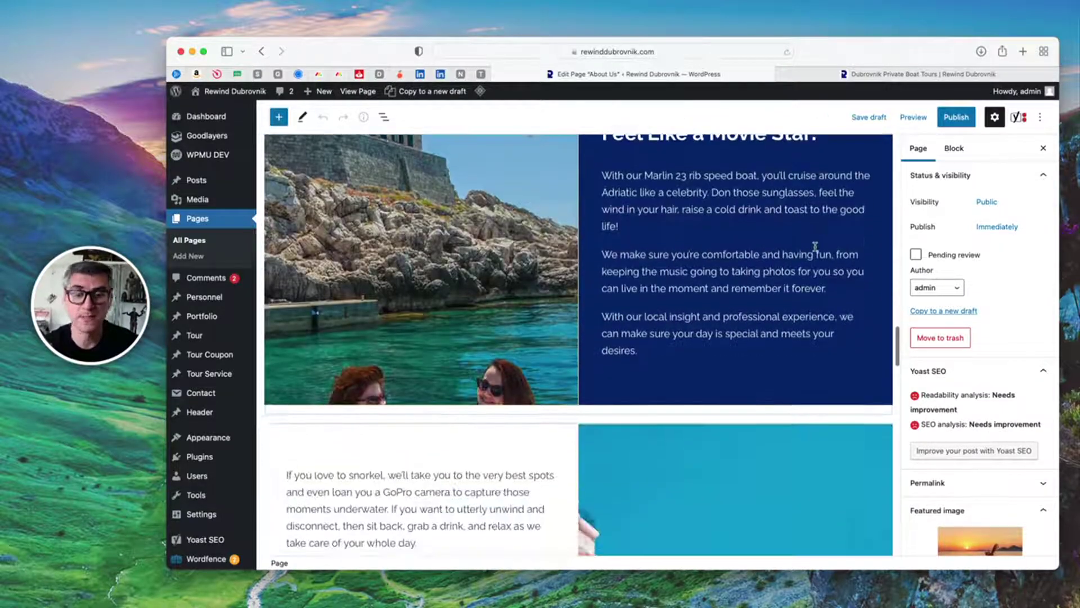
pyautogui.scroll(-3, 827, 270)
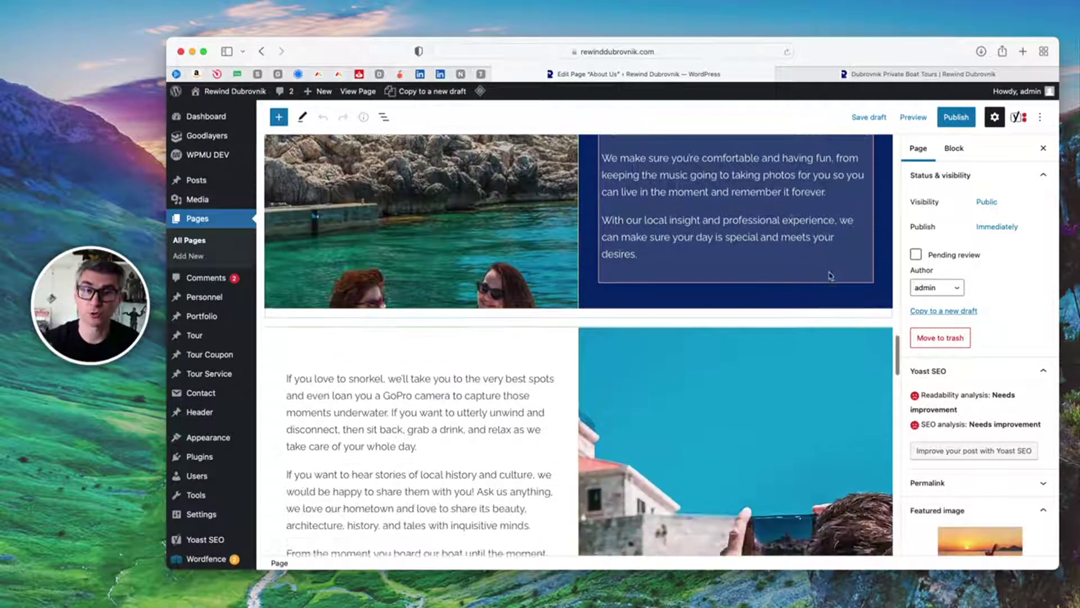
pyautogui.scroll(-5, 831, 276)
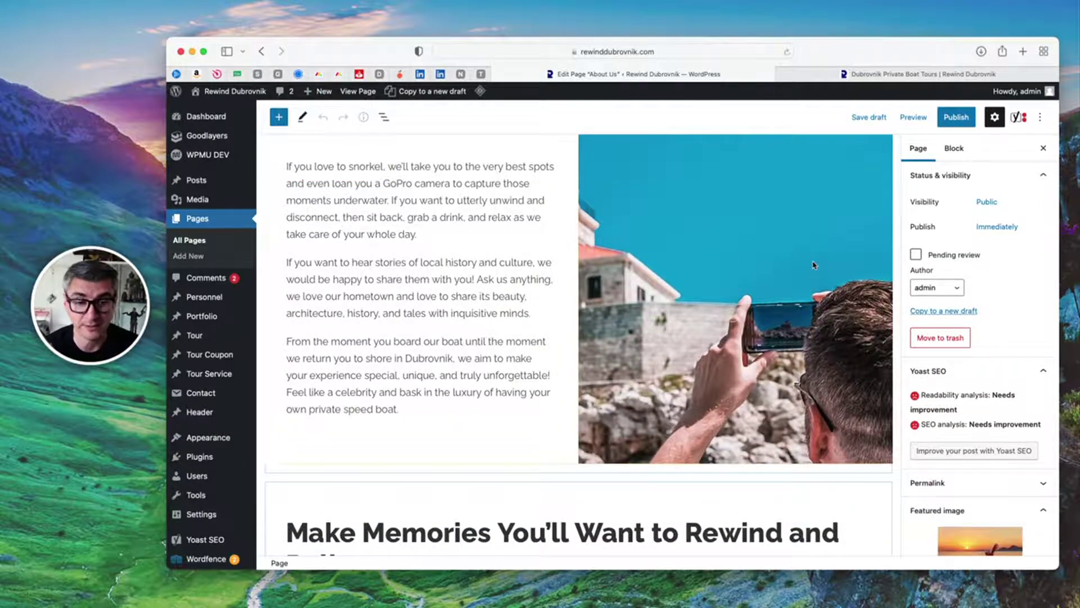
pyautogui.scroll(15, 814, 264)
pyautogui.click(457, 187)
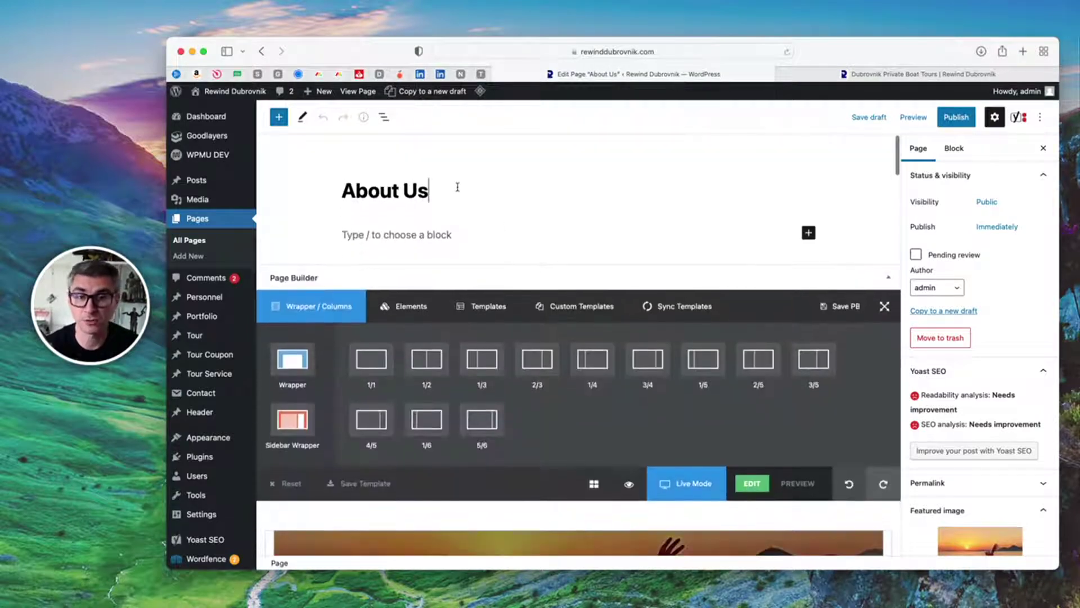
pyautogui.write('Demo')
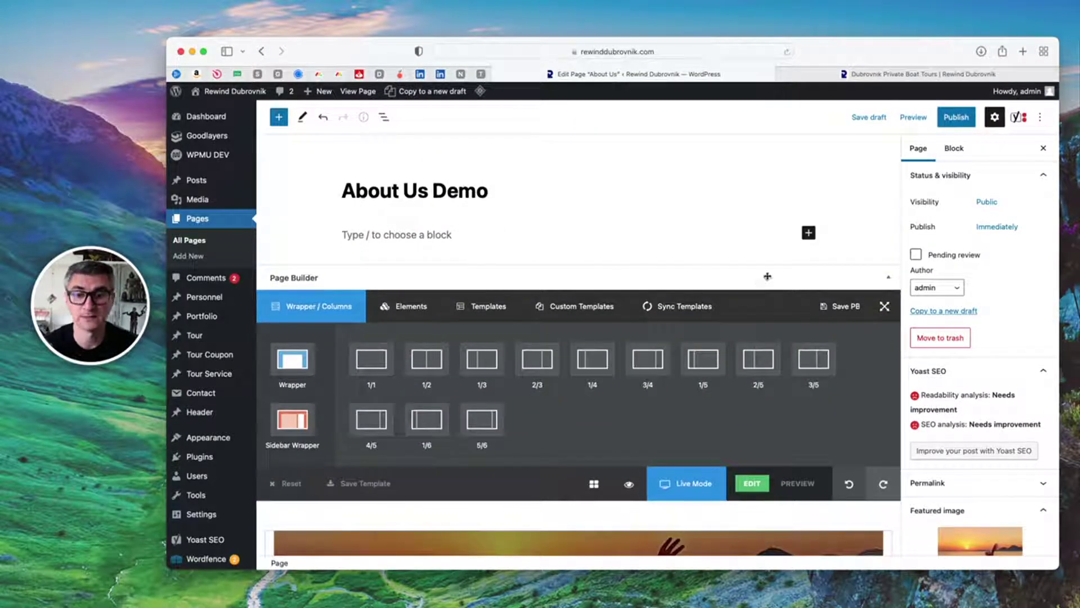
# Replace the hero wrapper's background image with the Rewind7 boat photo from the media library and save the options.
pyautogui.scroll(-8, 768, 276)
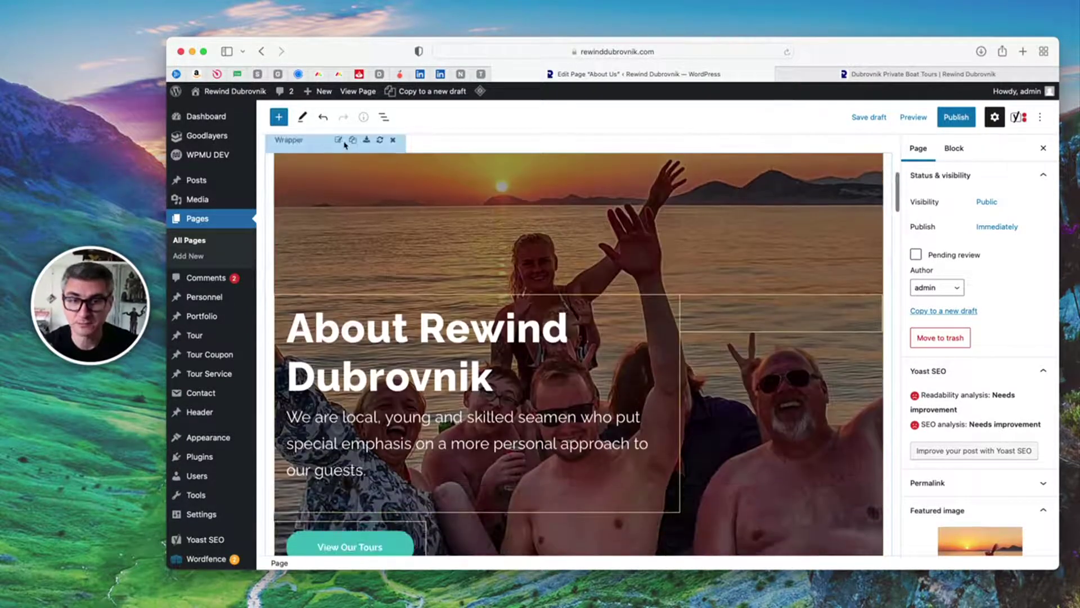
pyautogui.click(338, 142)
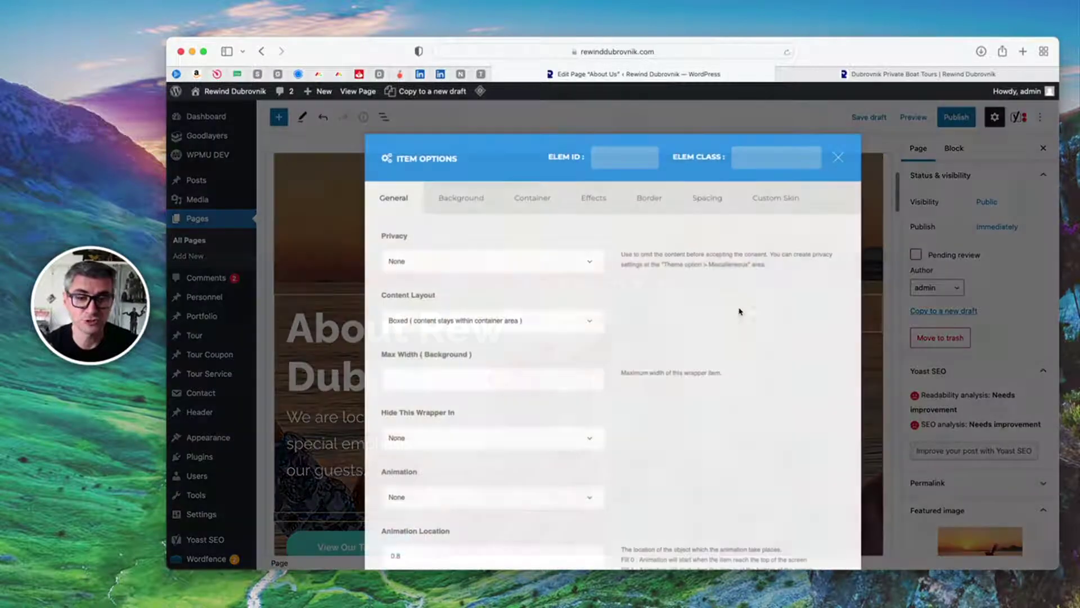
pyautogui.click(455, 201)
pyautogui.scroll(-5, 661, 307)
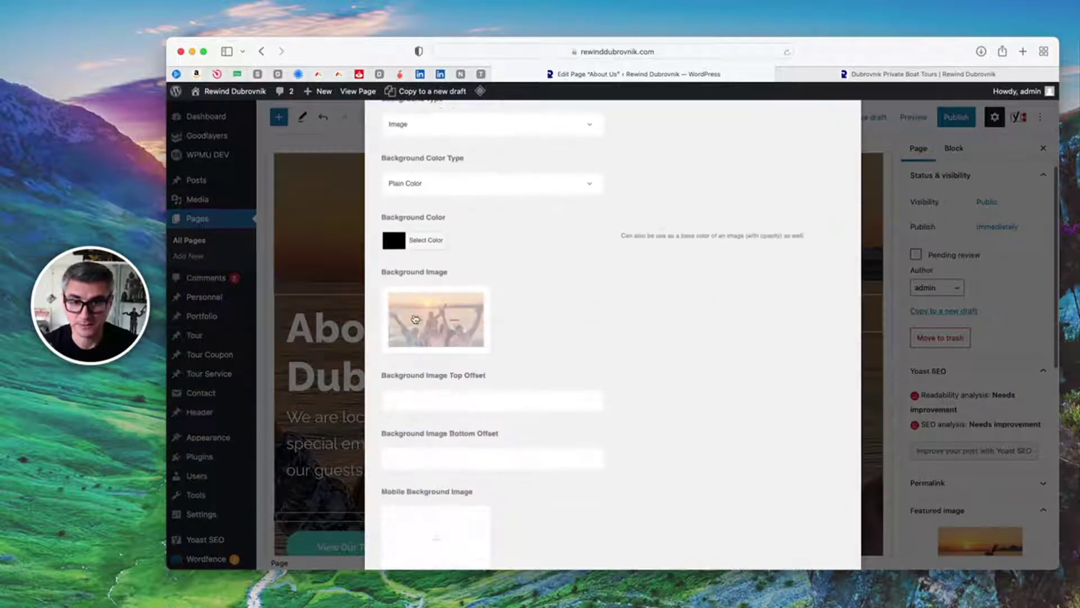
pyautogui.click(428, 323)
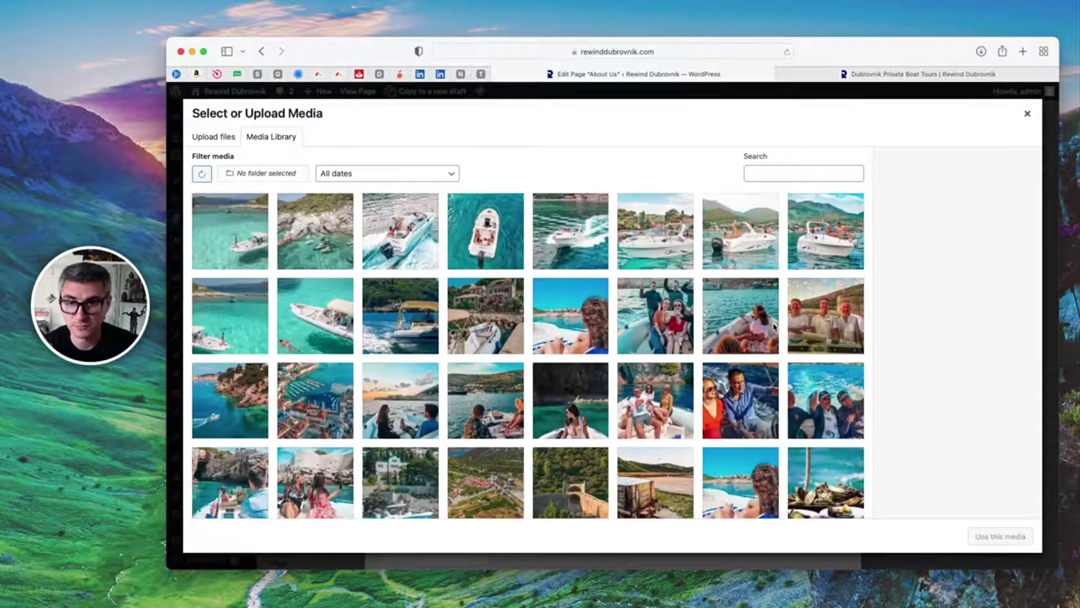
pyautogui.click(223, 211)
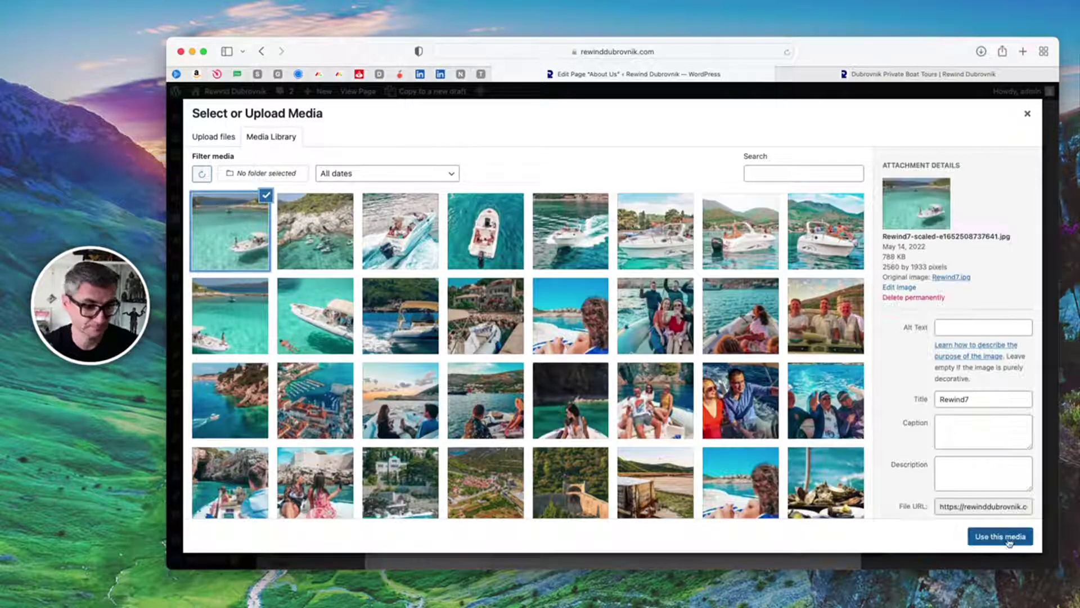
pyautogui.click(1001, 537)
pyautogui.scroll(-10, 684, 368)
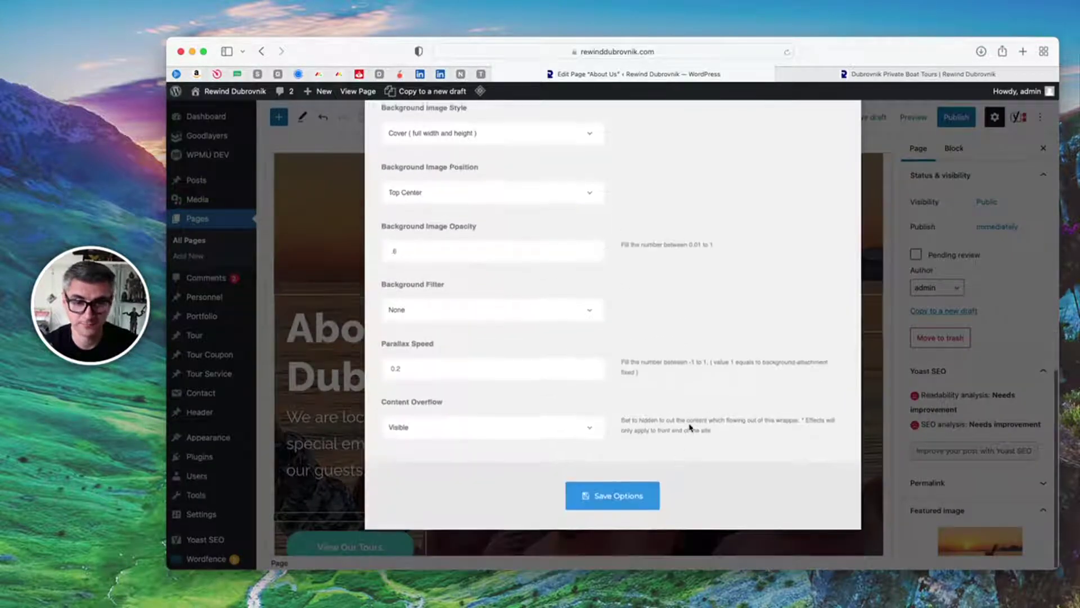
pyautogui.click(636, 501)
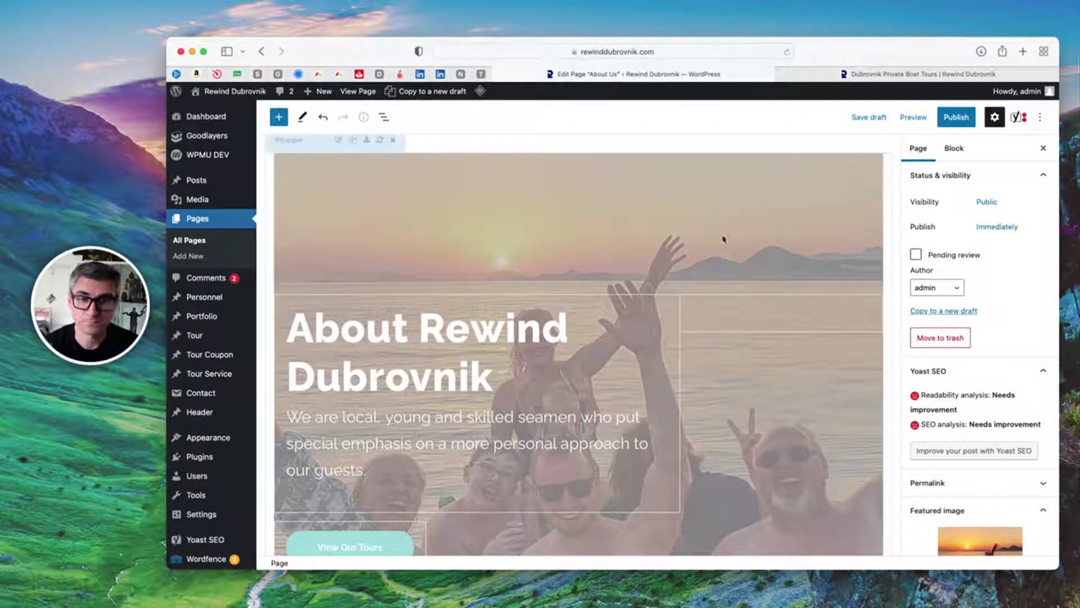
# Change the hero heading to "About Demo" and save the title element's options.
pyautogui.scroll(-3, 731, 236)
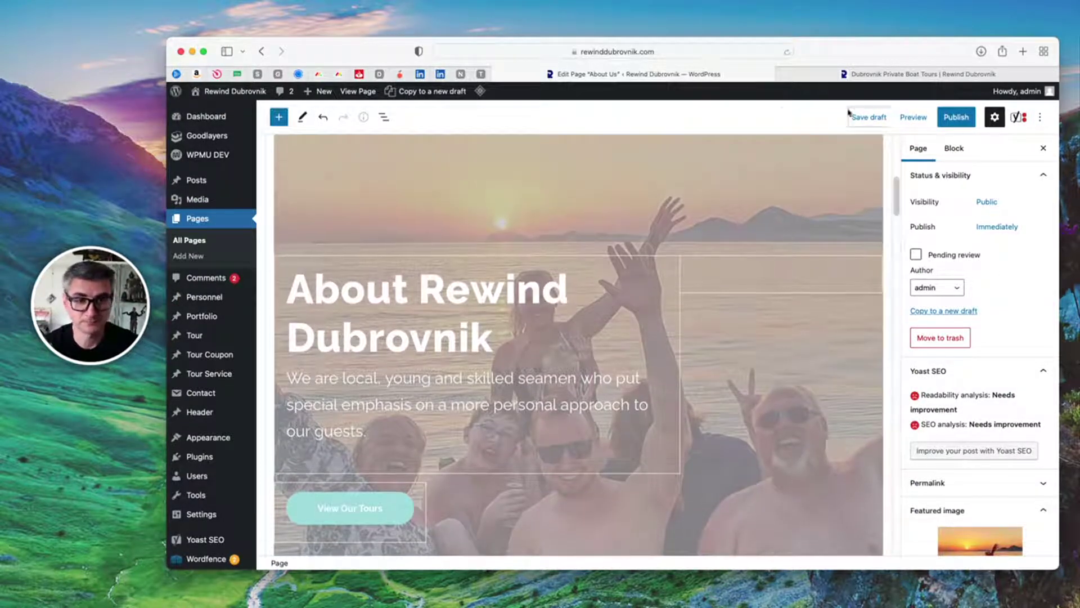
pyautogui.scroll(-5, 829, 274)
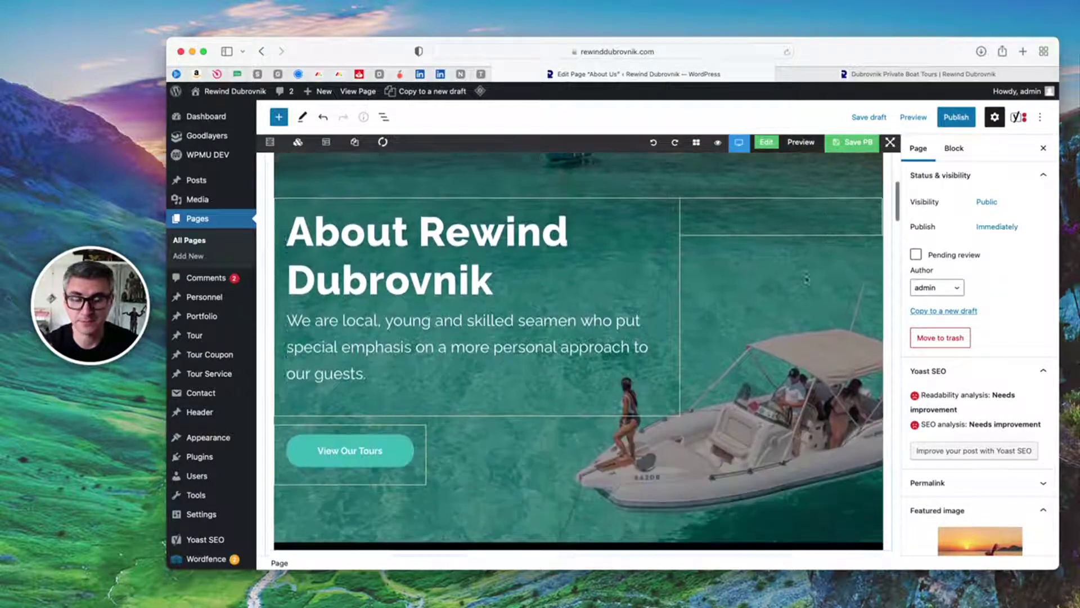
pyautogui.click(325, 200)
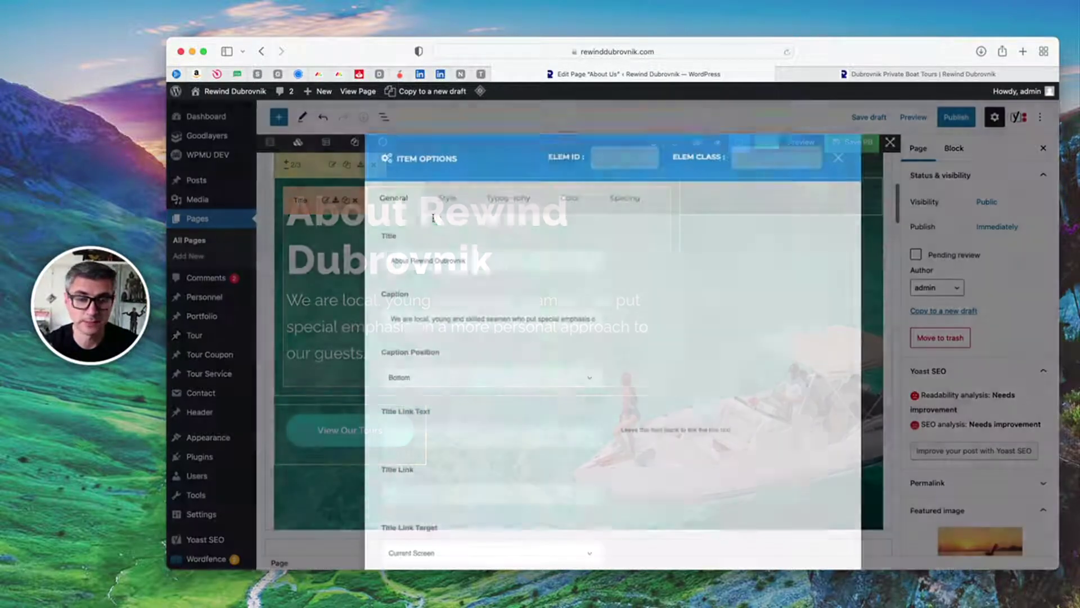
pyautogui.click(485, 267)
pyautogui.tripleClick(435, 256)
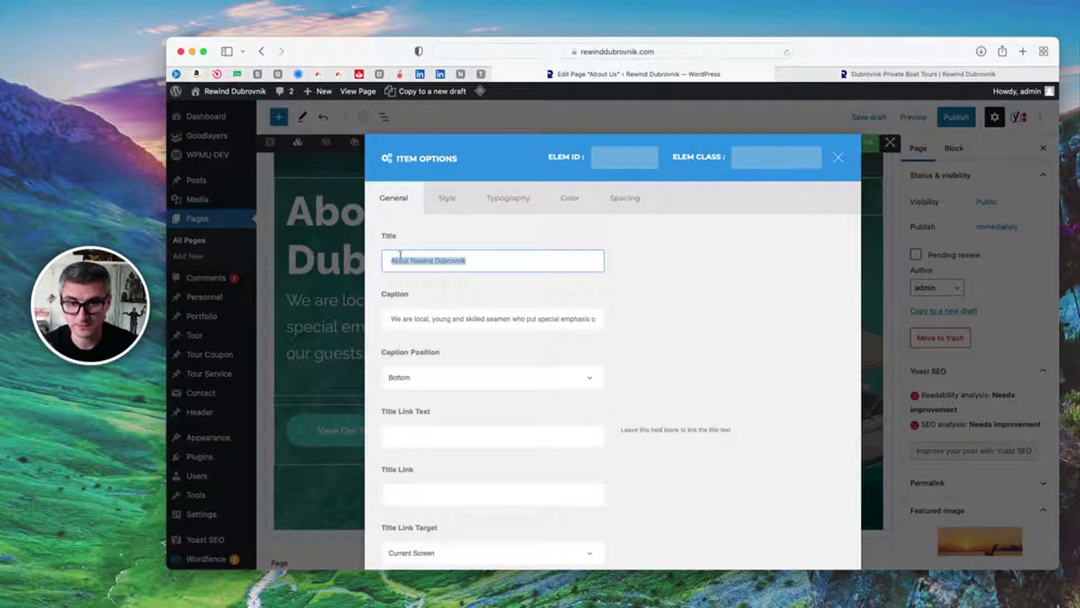
pyautogui.moveTo(409, 260); pyautogui.dragTo(627, 261)
pyautogui.press('BackSpace')
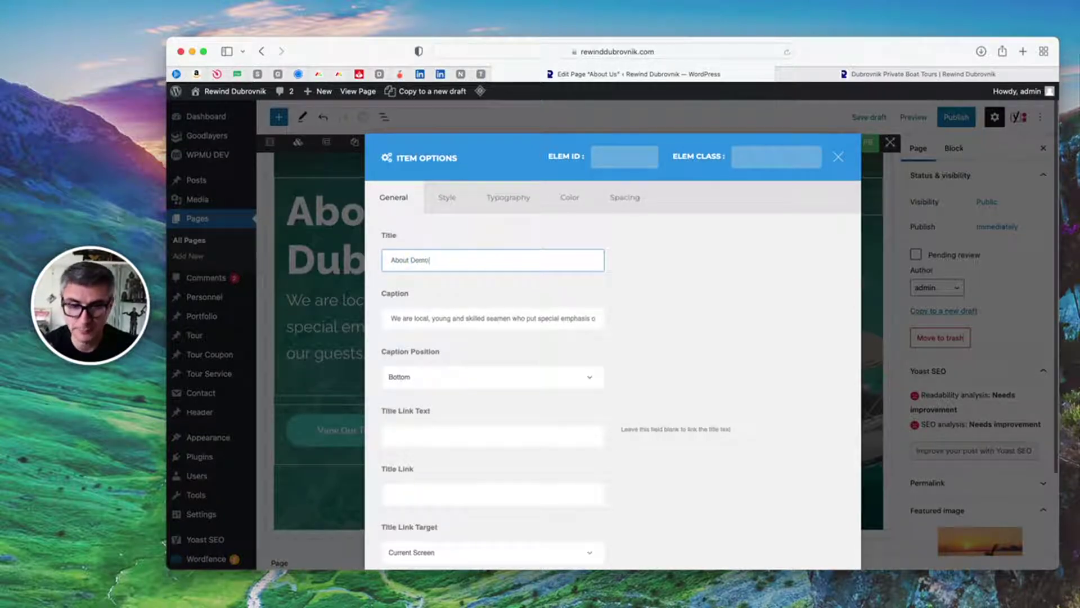
pyautogui.scroll(-5, 709, 453)
pyautogui.click(642, 501)
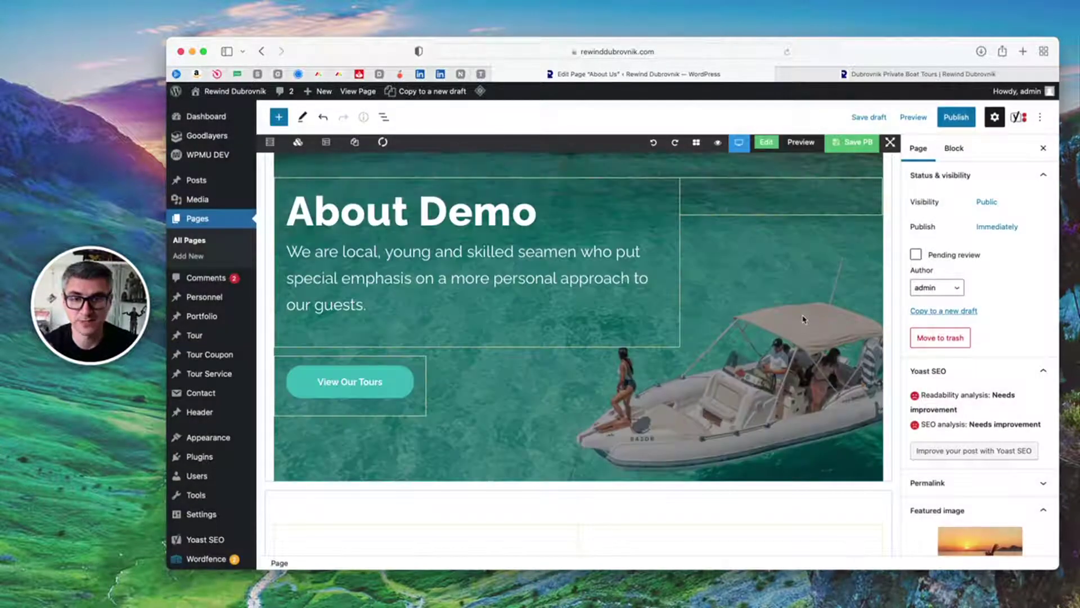
# Set thumbnail_20190531_123513-Copy-2-1.jpg as the background of the image column beside "Experience Dubrovnik Like a Local" and save the options.
pyautogui.scroll(-5, 619, 299)
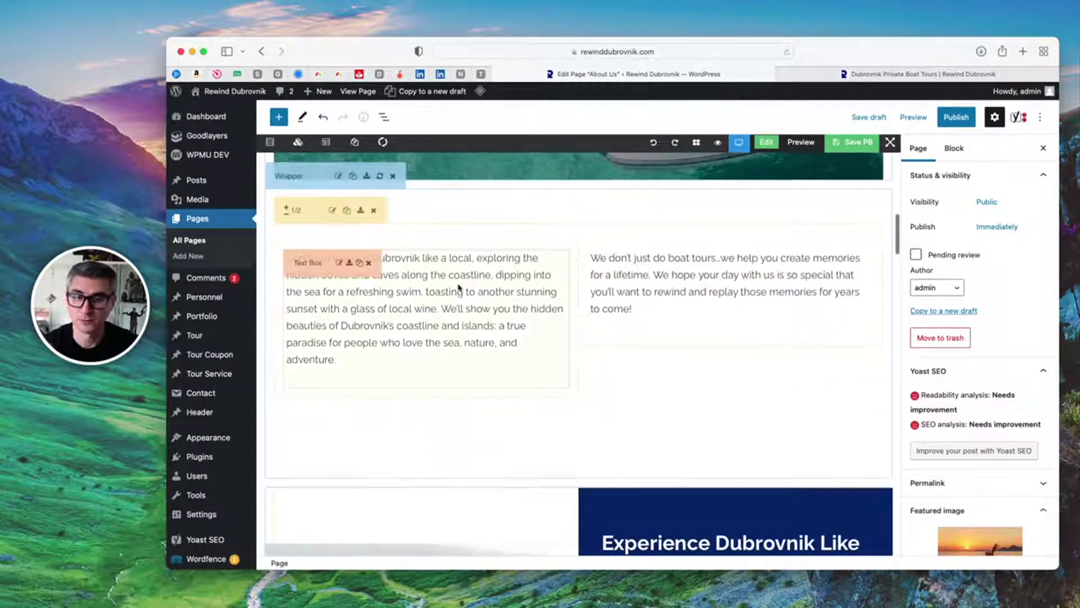
pyautogui.scroll(-10, 731, 359)
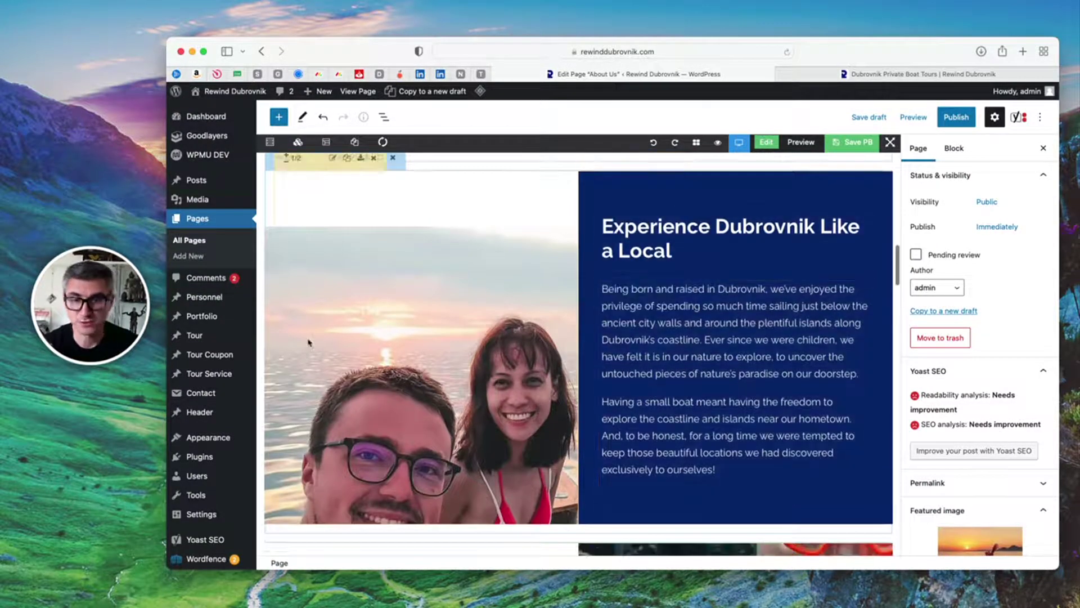
pyautogui.scroll(1, 344, 242)
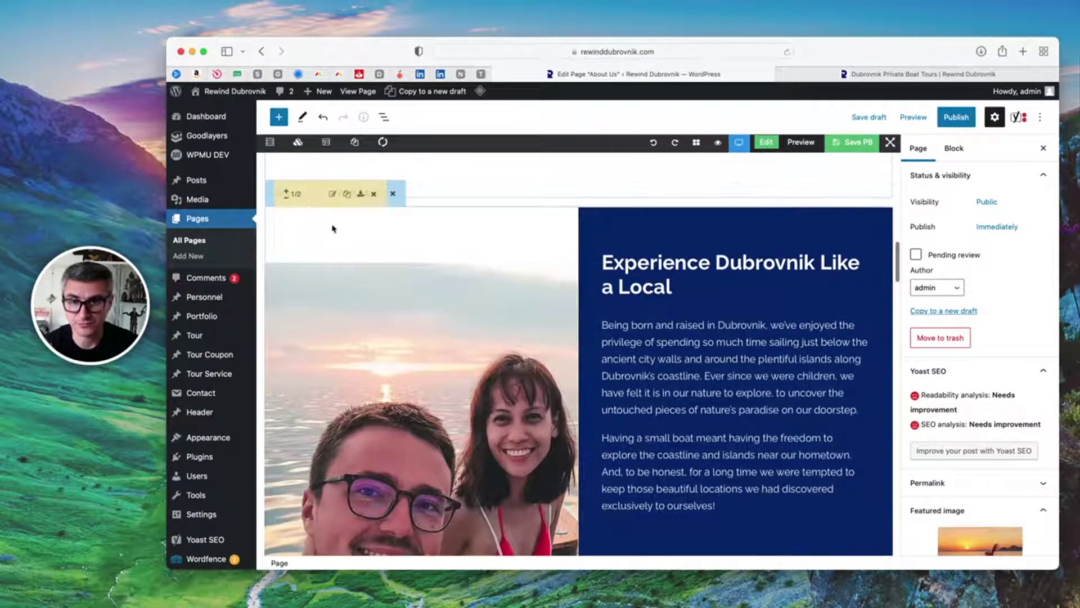
pyautogui.click(333, 194)
pyautogui.click(463, 203)
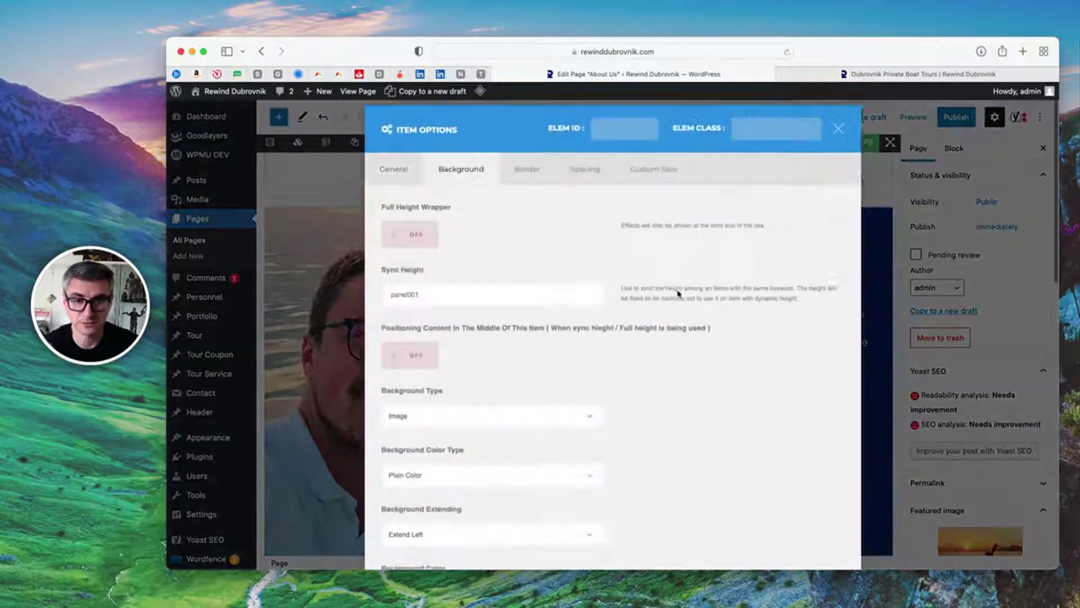
pyautogui.scroll(-8, 679, 290)
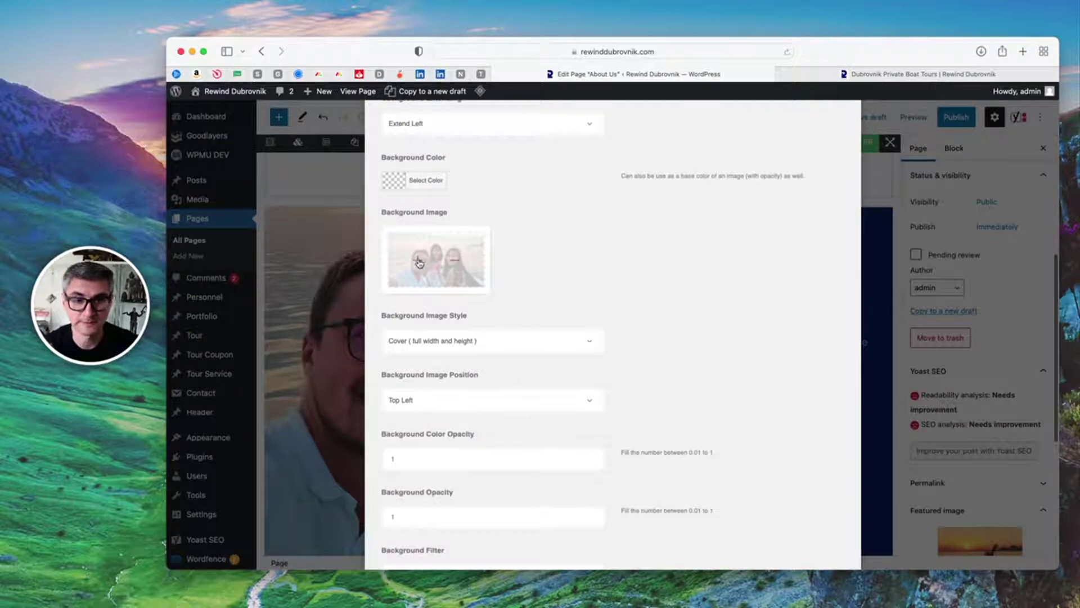
pyautogui.click(419, 263)
pyautogui.click(656, 315)
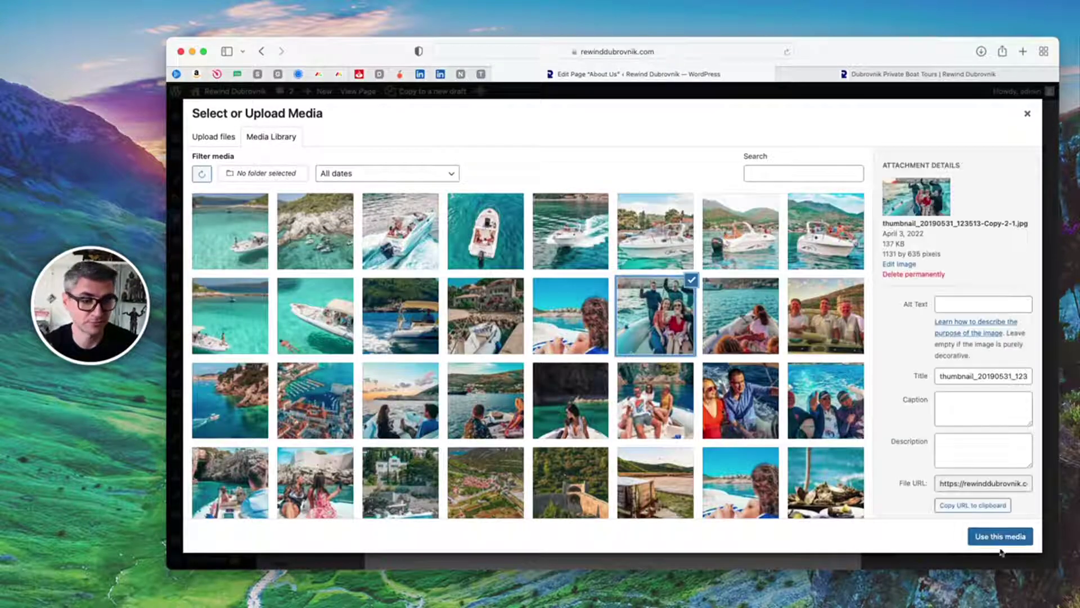
pyautogui.click(1001, 536)
pyautogui.scroll(-1, 766, 487)
pyautogui.scroll(-5, 766, 487)
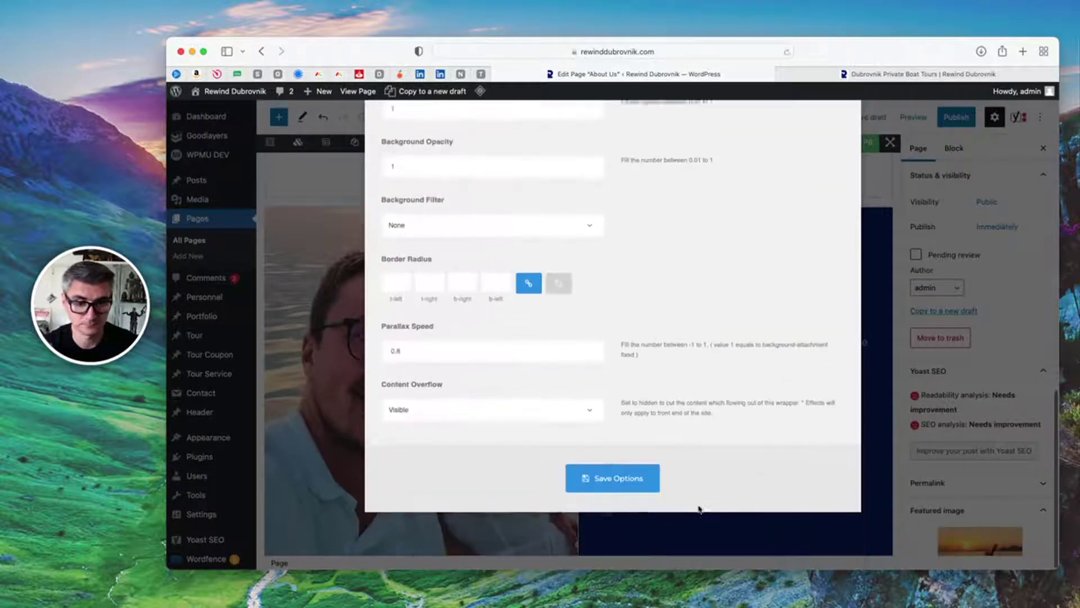
pyautogui.click(613, 502)
# Look through the draft's remaining image and text sections, down to the "Make Memories You'll Want to Rewind and Relive" wrapper.
pyautogui.scroll(-10, 639, 323)
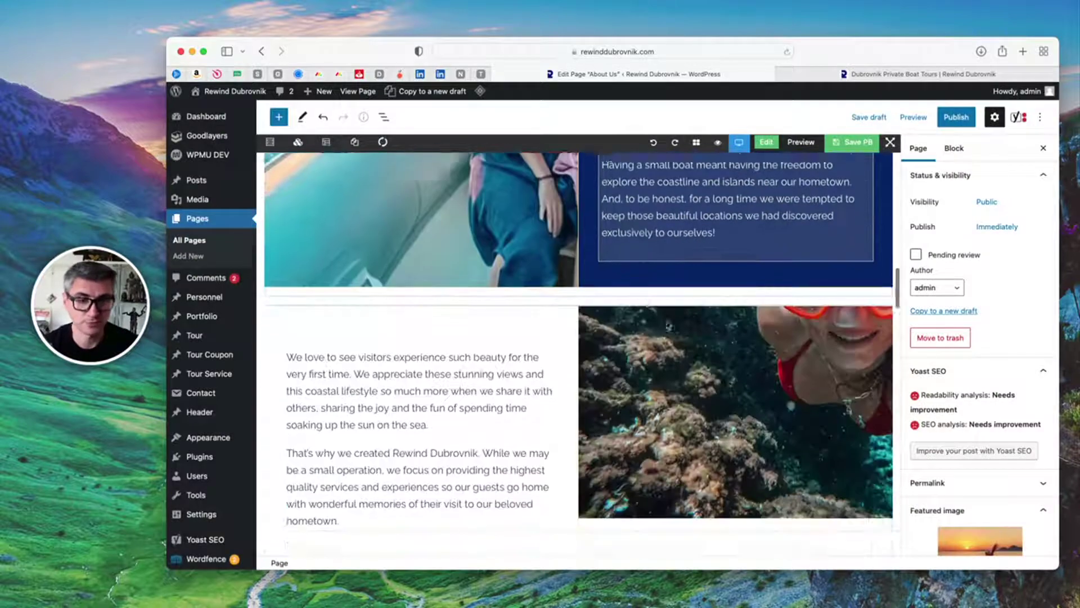
pyautogui.scroll(-15, 769, 317)
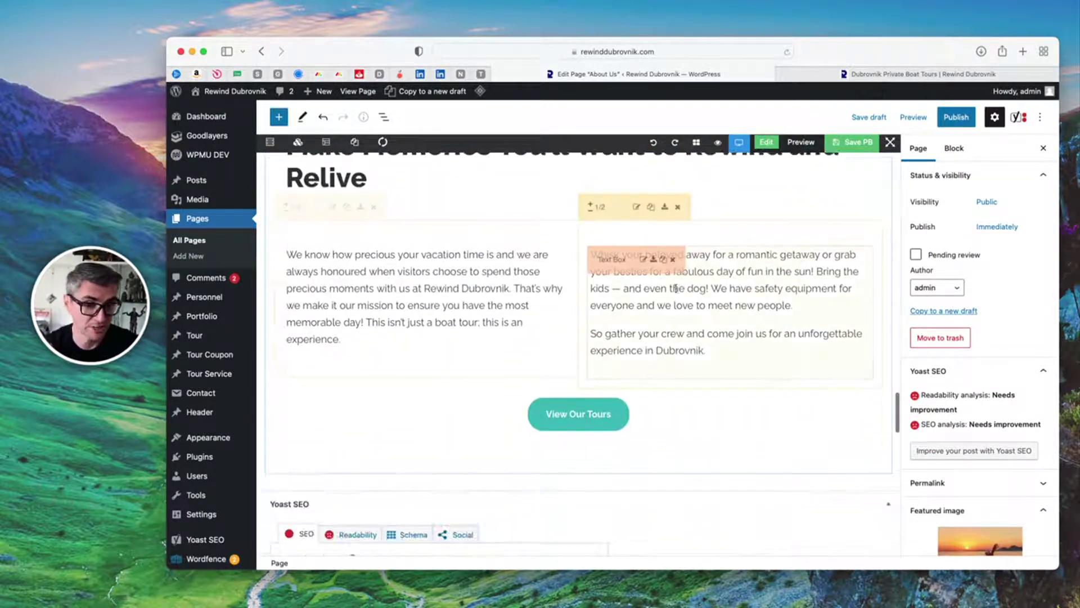
pyautogui.scroll(4, 506, 270)
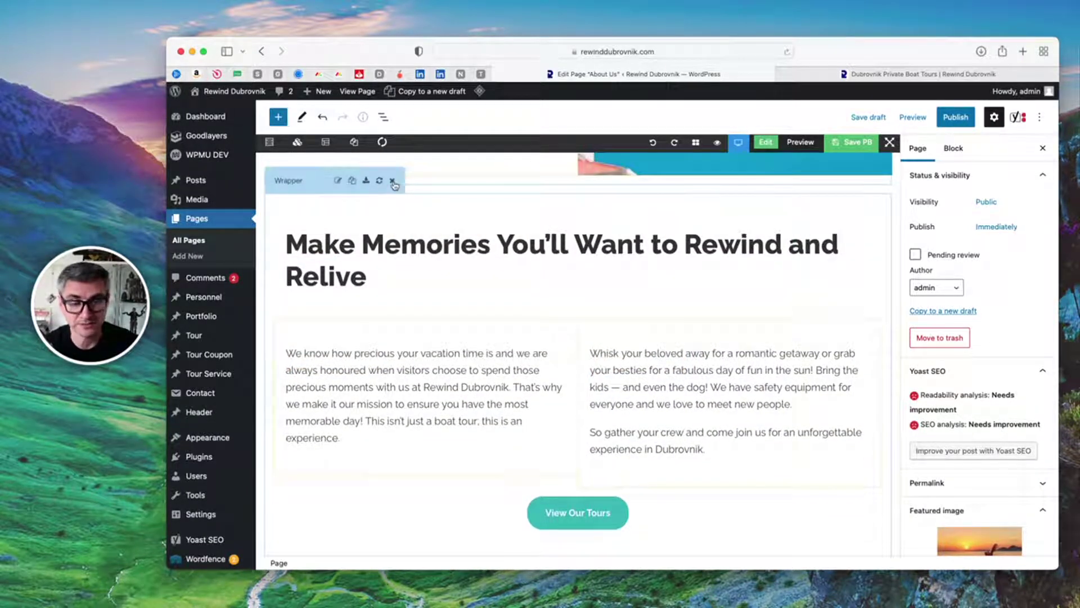
pyautogui.scroll(6, 696, 266)
pyautogui.scroll(15, 696, 266)
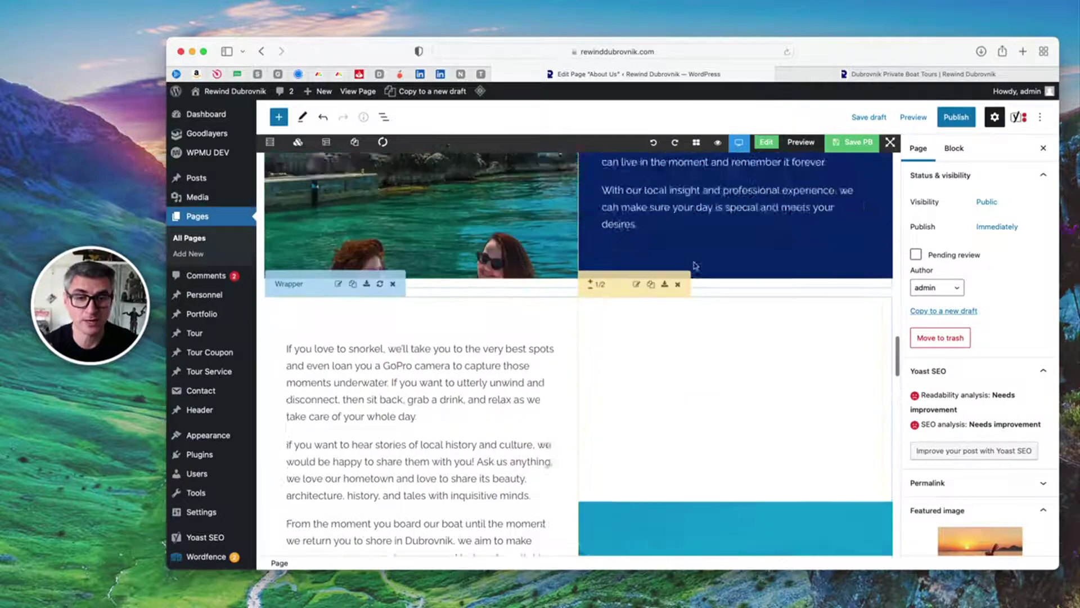
pyautogui.scroll(15, 693, 302)
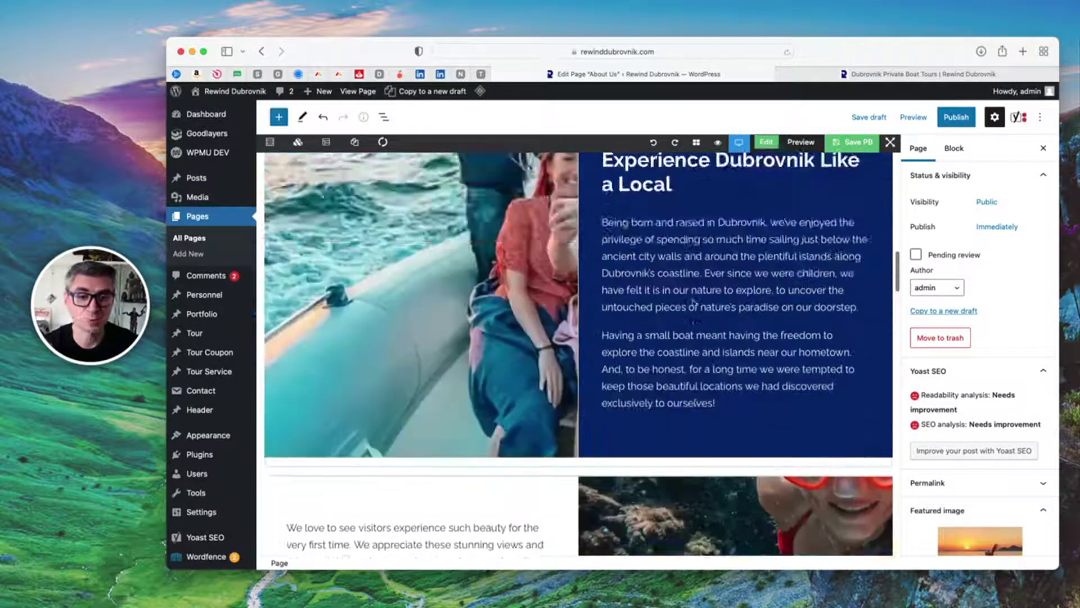
# Move the "We don't just do boat tours" text box from its half-width column into the hero, above the View Our Tours button.
pyautogui.scroll(-4, 675, 366)
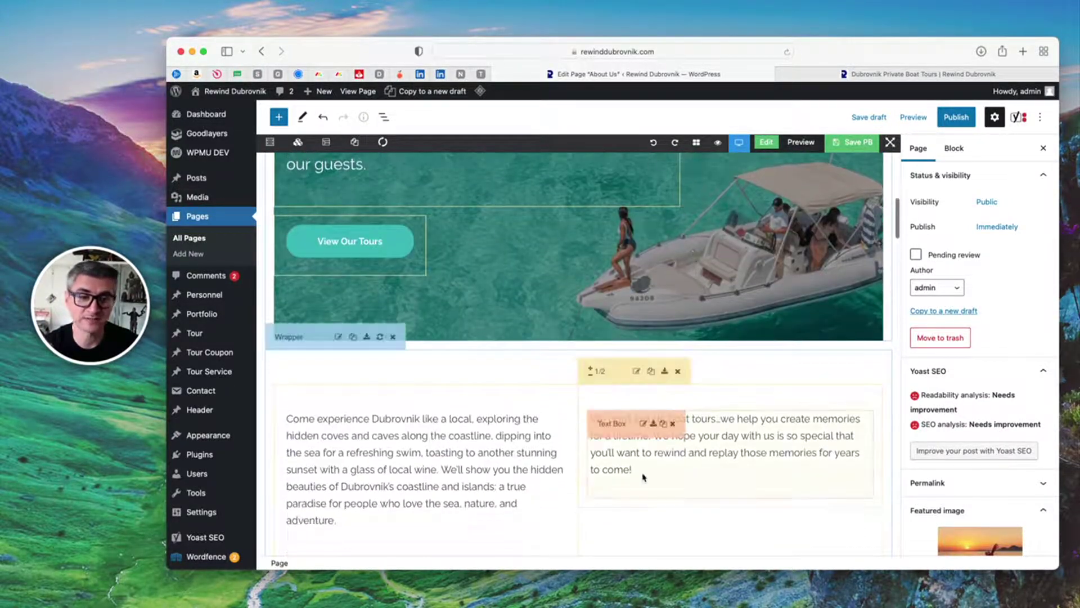
pyautogui.scroll(7, 495, 354)
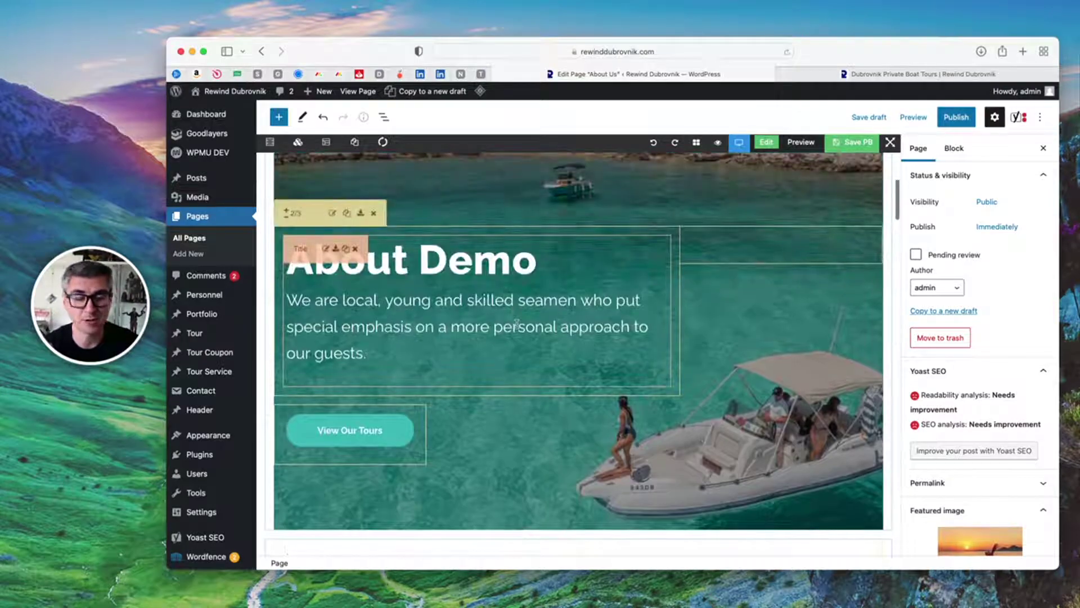
pyautogui.scroll(-8, 589, 317)
pyautogui.scroll(4, 686, 334)
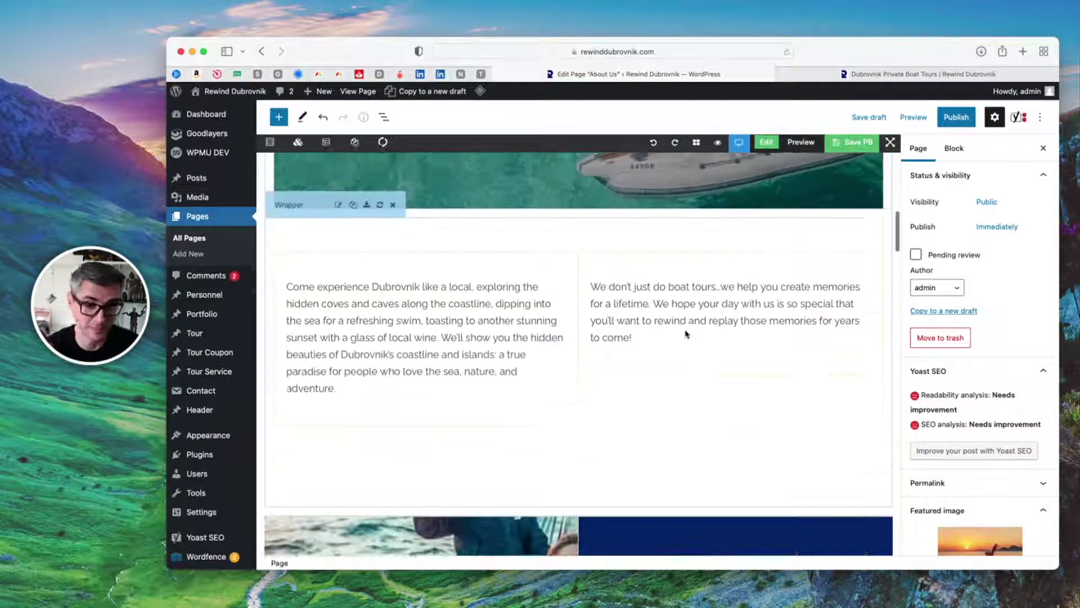
pyautogui.scroll(3, 686, 334)
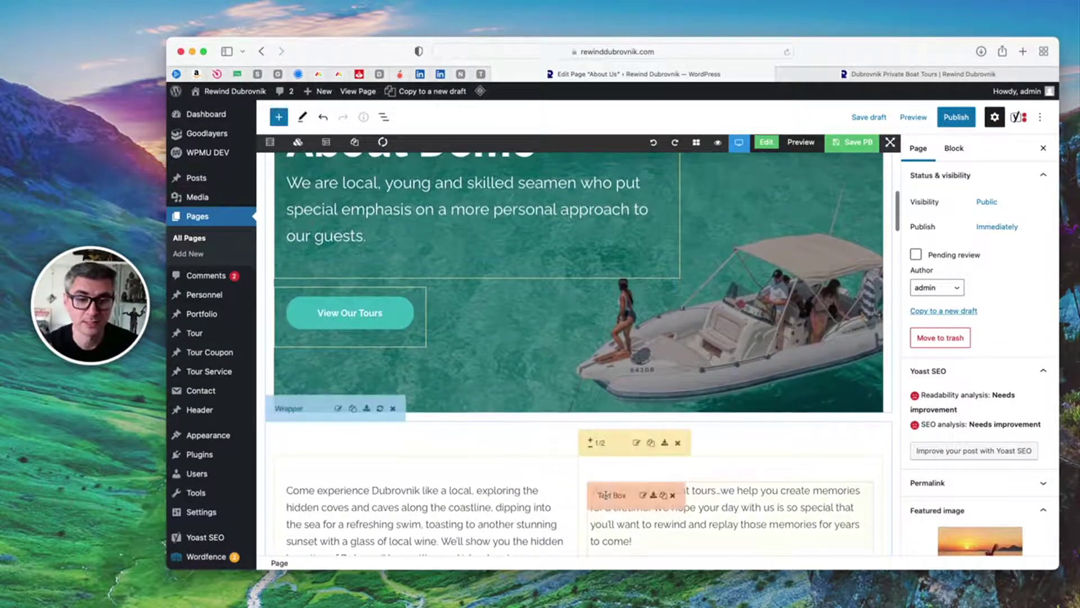
pyautogui.moveTo(619, 497); pyautogui.dragTo(618, 317)
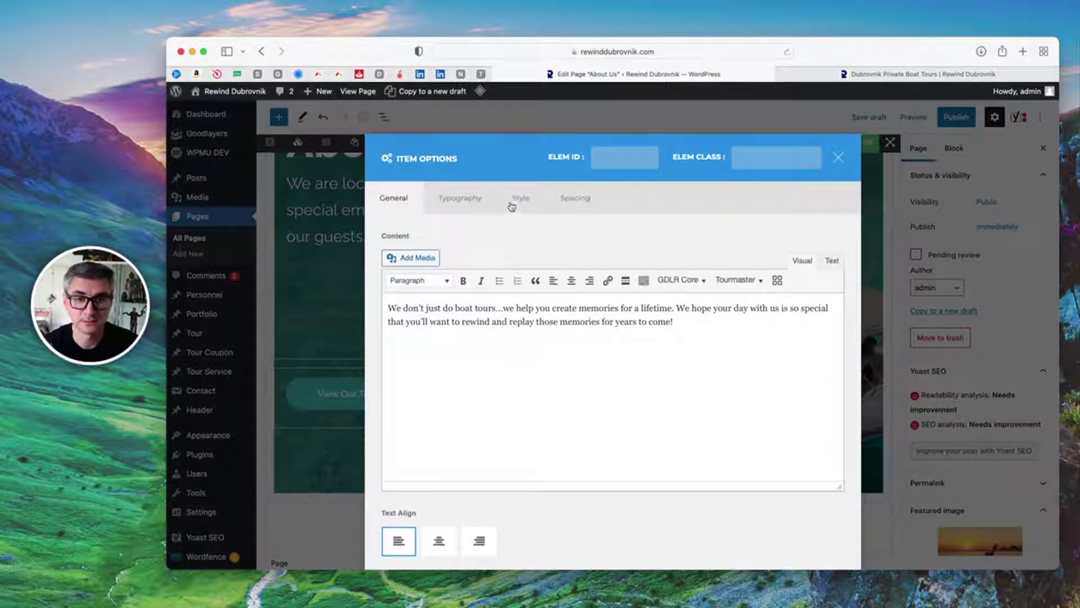
# Set the moved text box's text color to white and save its options.
pyautogui.click(521, 197)
pyautogui.click(439, 261)
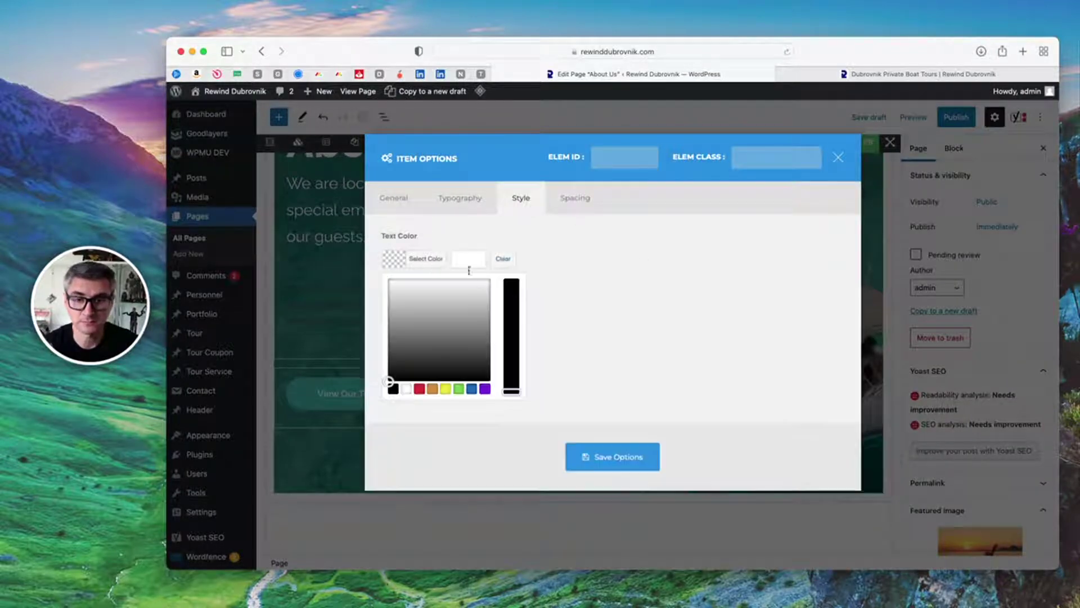
pyautogui.click(405, 388)
pyautogui.click(631, 467)
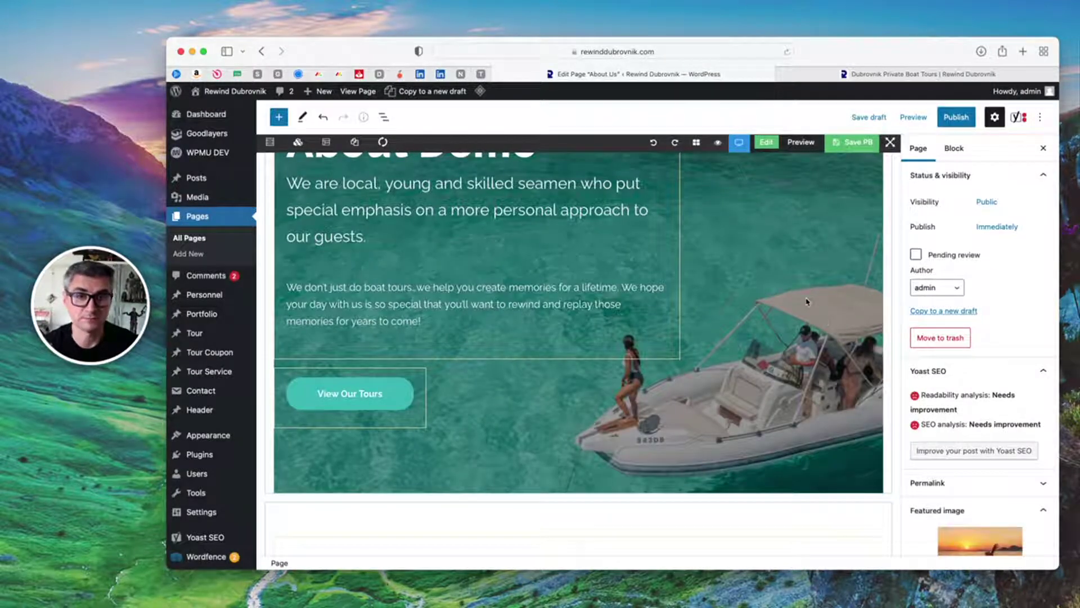
# Move the "Come experience Dubrovnik" text box to the neighbouring half-width column and the hero's "We don't just do boat tours" text box into its place.
pyautogui.scroll(3, 778, 298)
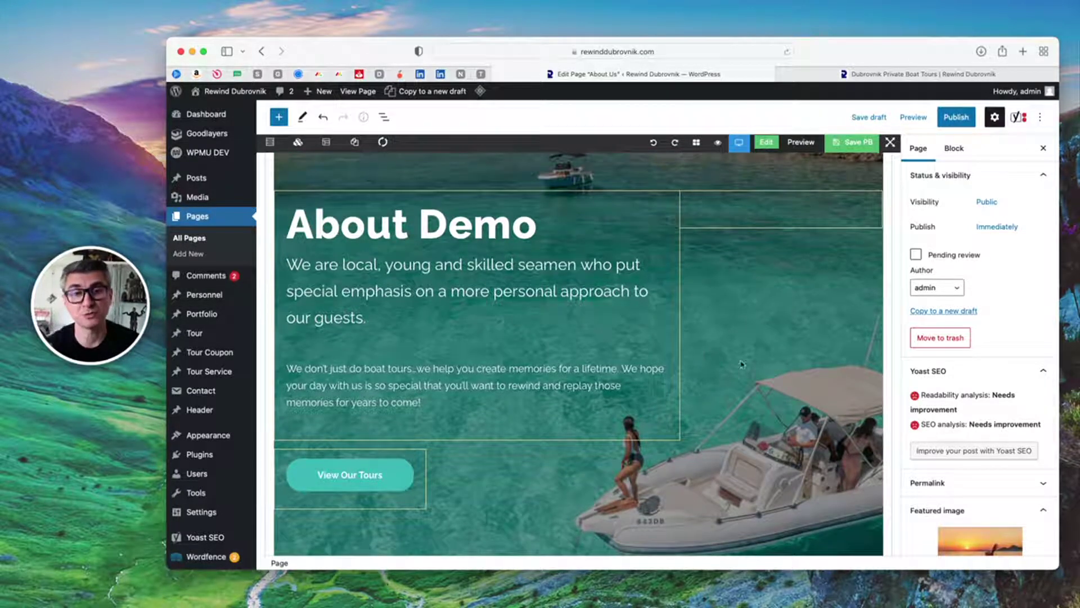
pyautogui.scroll(-6, 737, 366)
pyautogui.scroll(-2, 677, 389)
pyautogui.scroll(4, 371, 262)
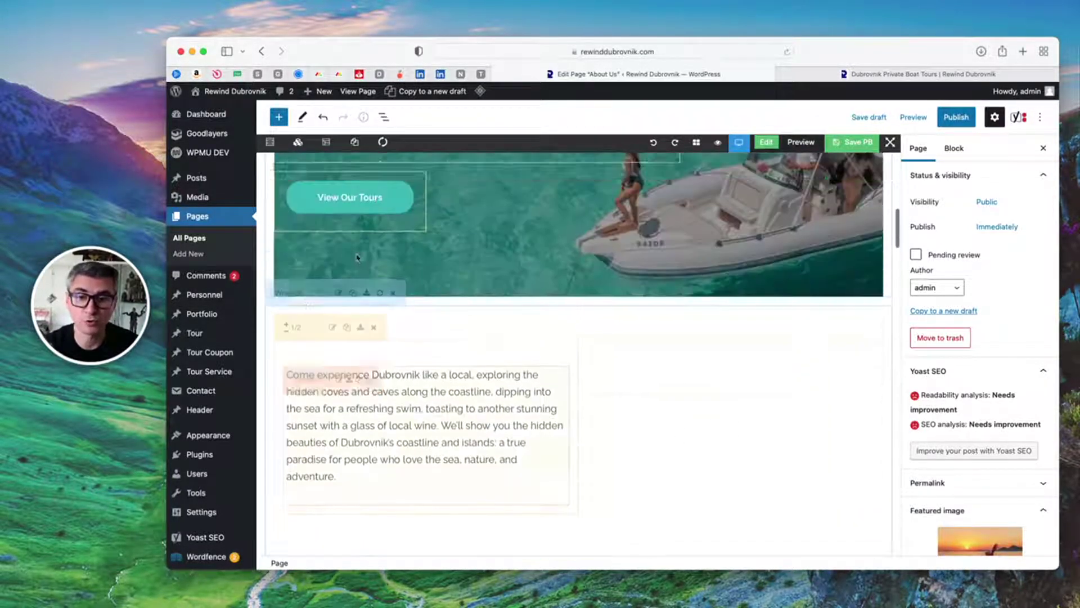
pyautogui.scroll(-1, 312, 406)
pyautogui.moveTo(307, 402); pyautogui.dragTo(648, 393)
pyautogui.scroll(2, 697, 408)
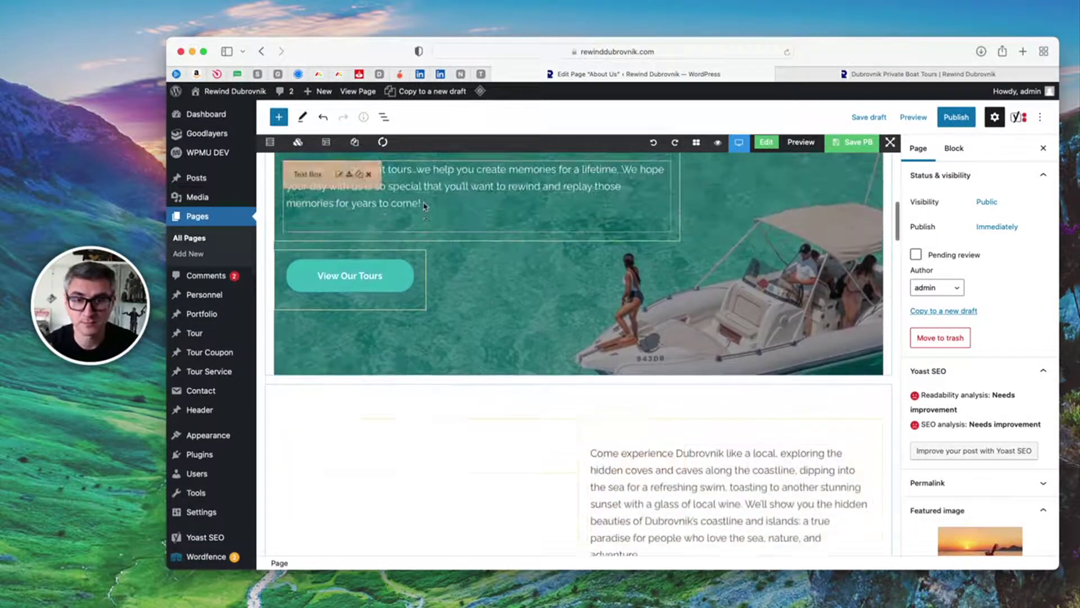
pyautogui.moveTo(307, 181); pyautogui.dragTo(374, 378)
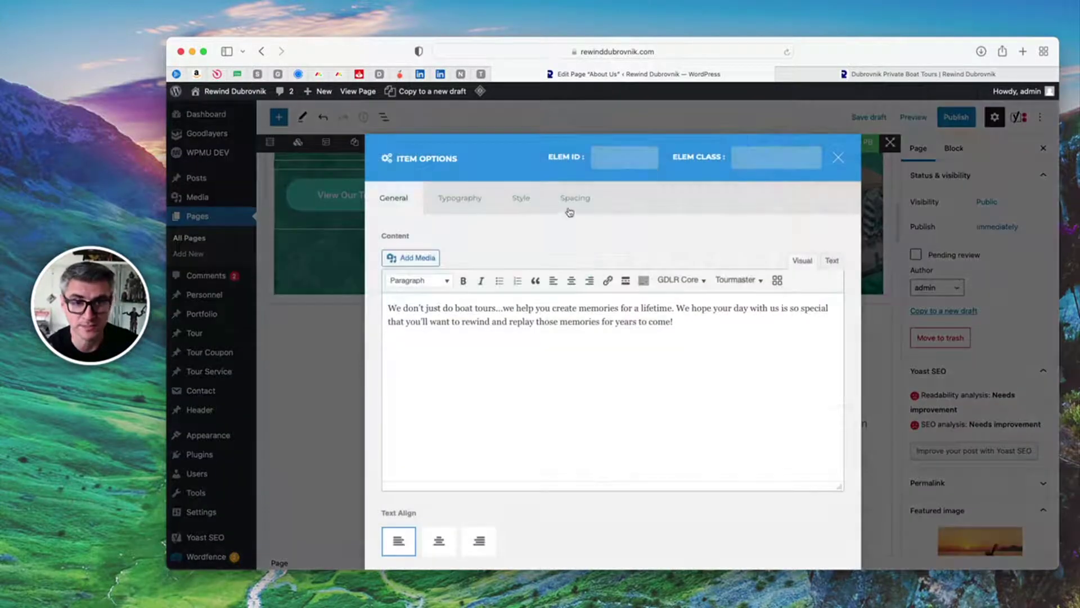
# Clear the "We don't just do boat tours" text box's color, save its options, and move the "Come experience Dubrovnik" column ahead of it.
pyautogui.click(562, 201)
pyautogui.click(523, 200)
pyautogui.click(432, 260)
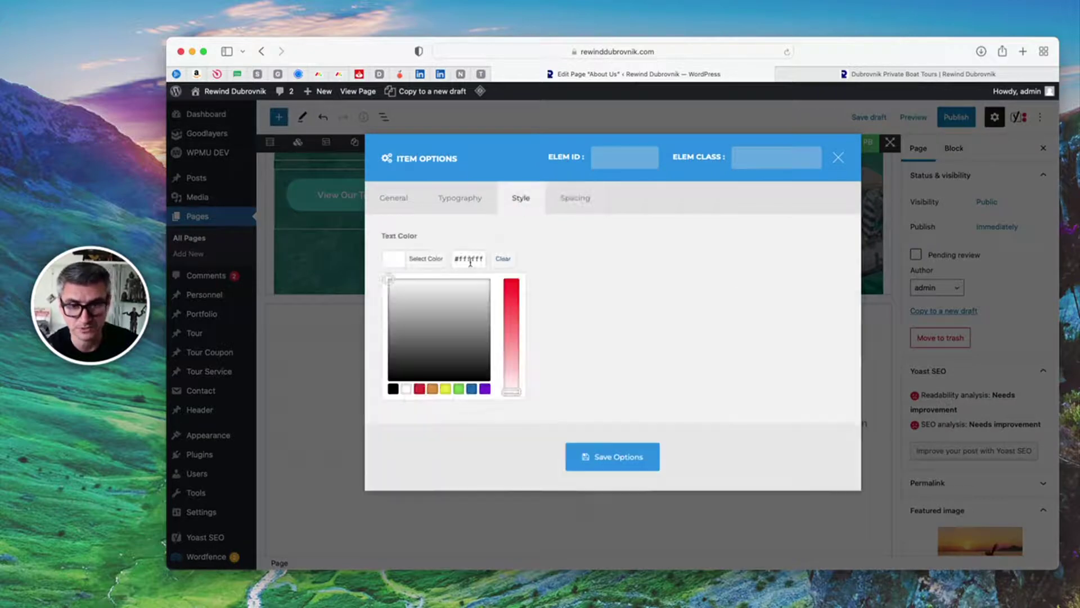
pyautogui.click(604, 457)
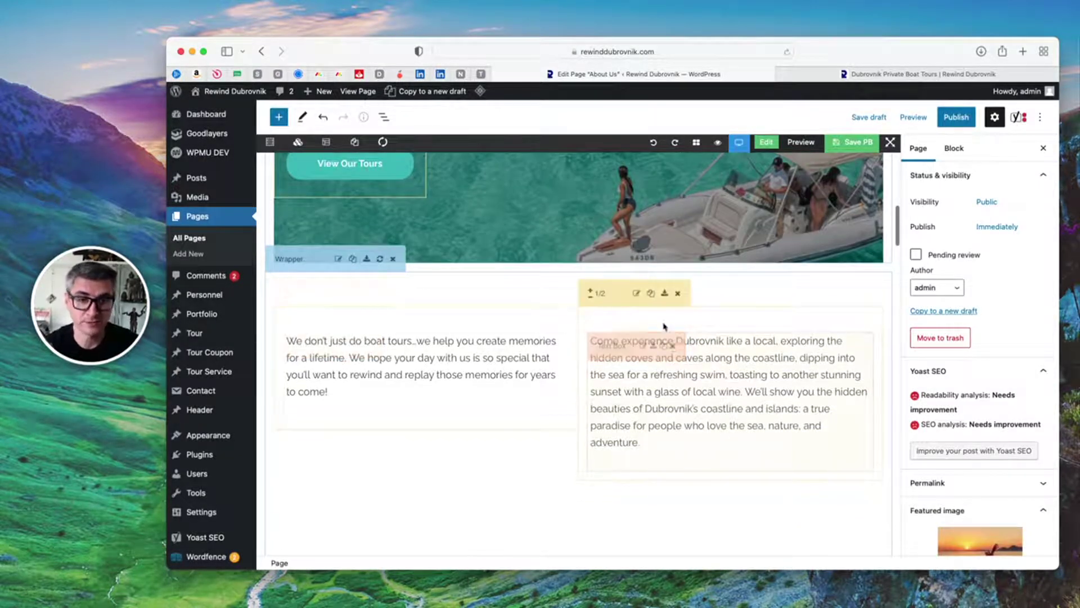
pyautogui.moveTo(590, 299); pyautogui.dragTo(285, 309)
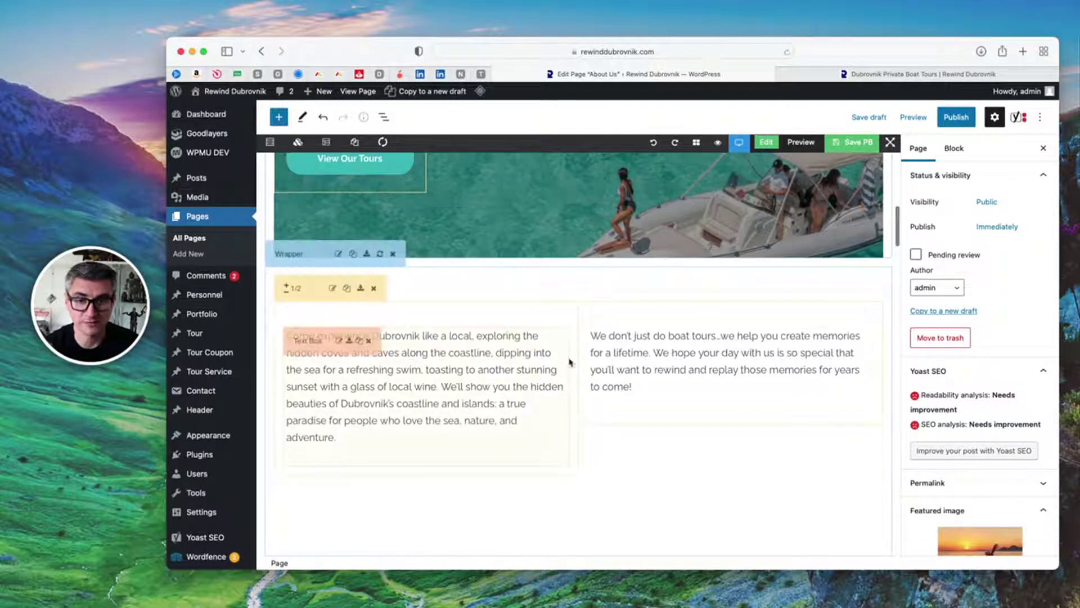
# Move the wrapper with the two text columns below the "Experience Dubrovnik Like a Local" wrapper.
pyautogui.scroll(-3, 890, 371)
pyautogui.scroll(-2, 891, 372)
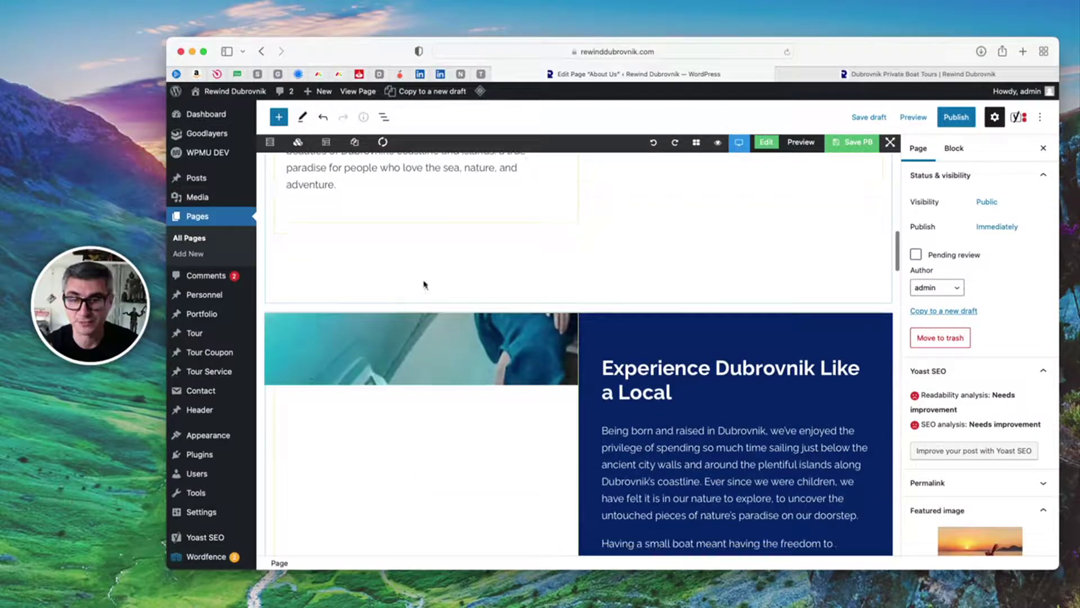
pyautogui.moveTo(285, 294)
pyautogui.scroll(7, 275, 338)
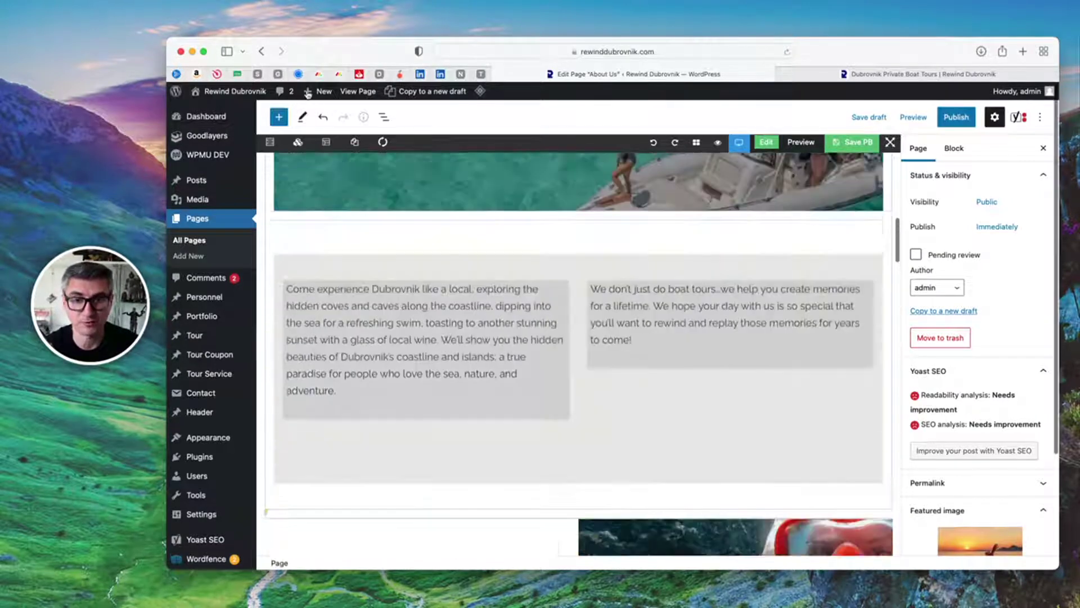
pyautogui.scroll(-8, 835, 436)
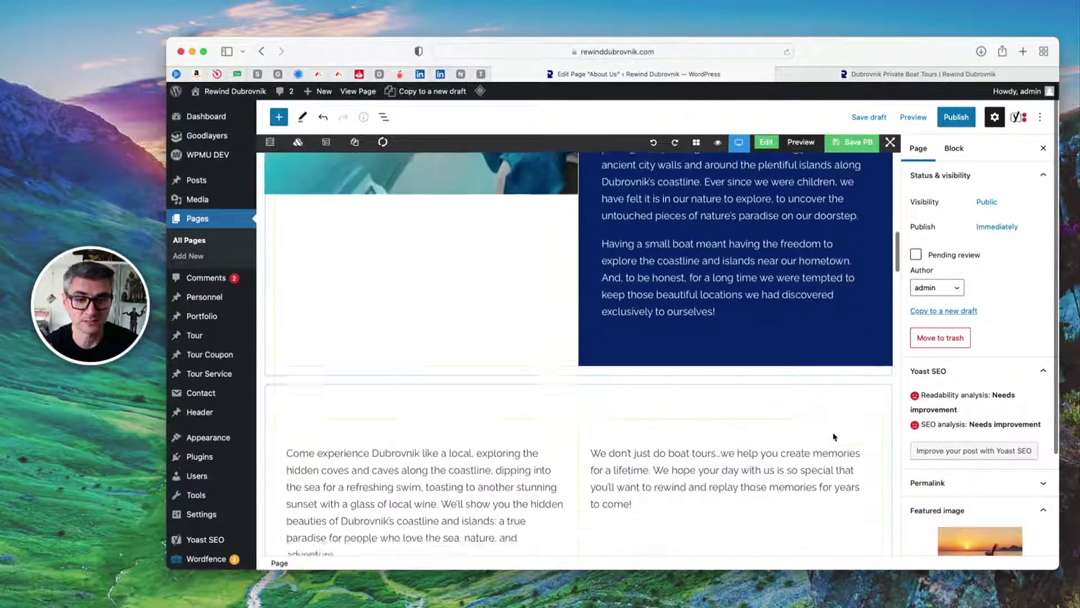
# Move the two-column text wrapper back to its place directly beneath the hero wrapper.
pyautogui.scroll(3, 834, 437)
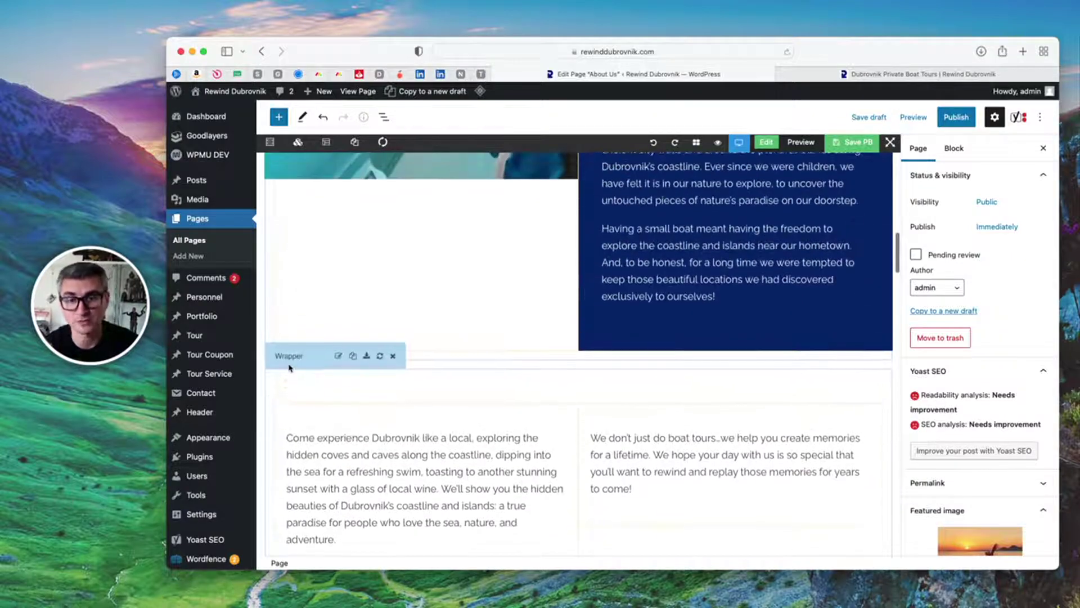
pyautogui.scroll(2, 321, 488)
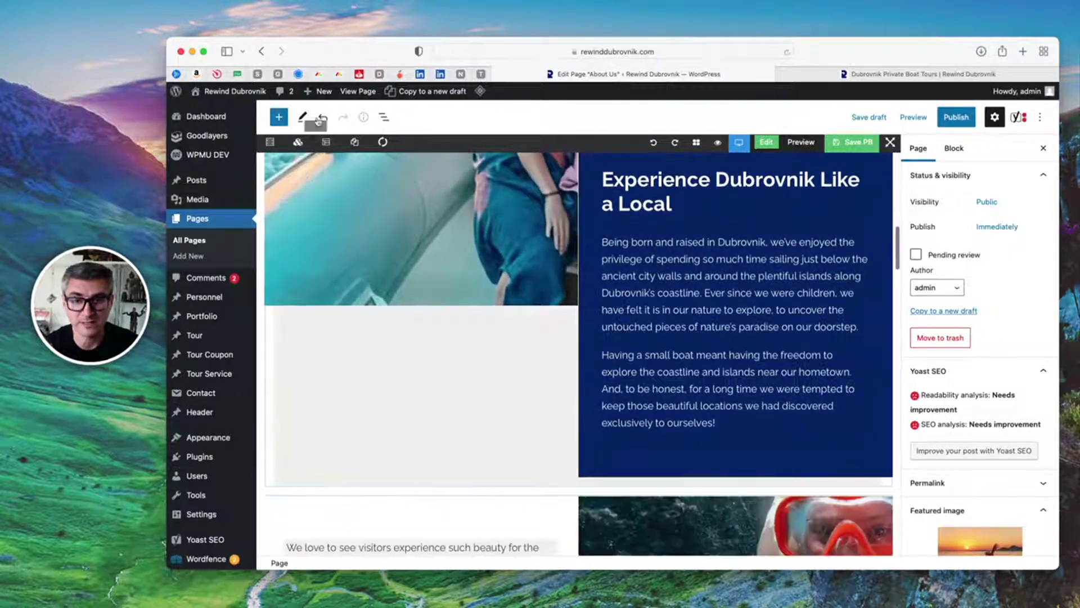
pyautogui.scroll(4, 318, 405)
pyautogui.moveTo(293, 332); pyautogui.dragTo(294, 333)
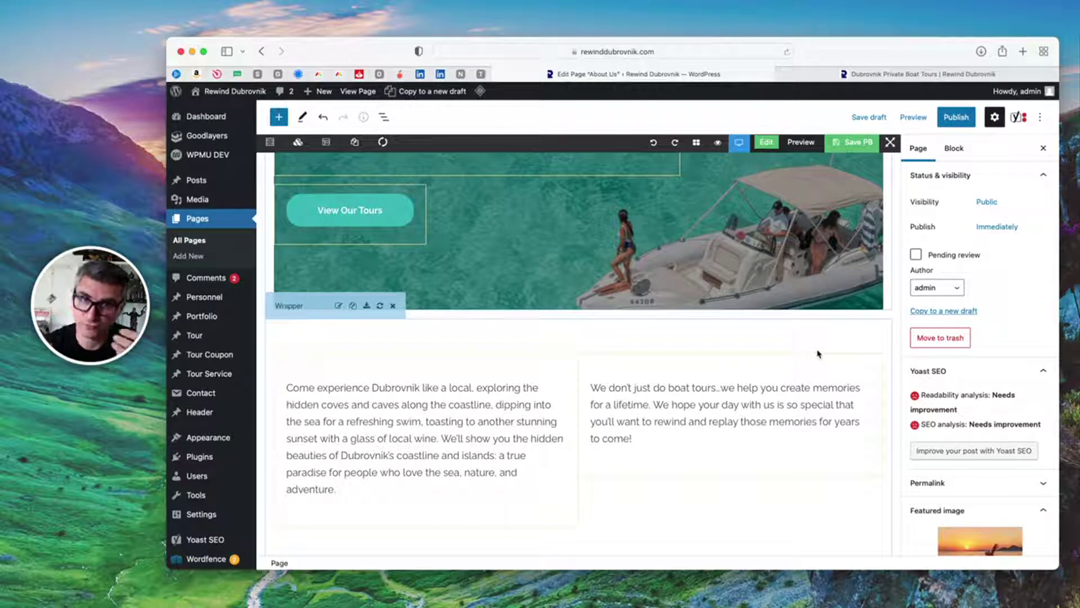
# Look through the rest of the draft, from the text columns down to the Page Options settings.
pyautogui.scroll(-5, 818, 353)
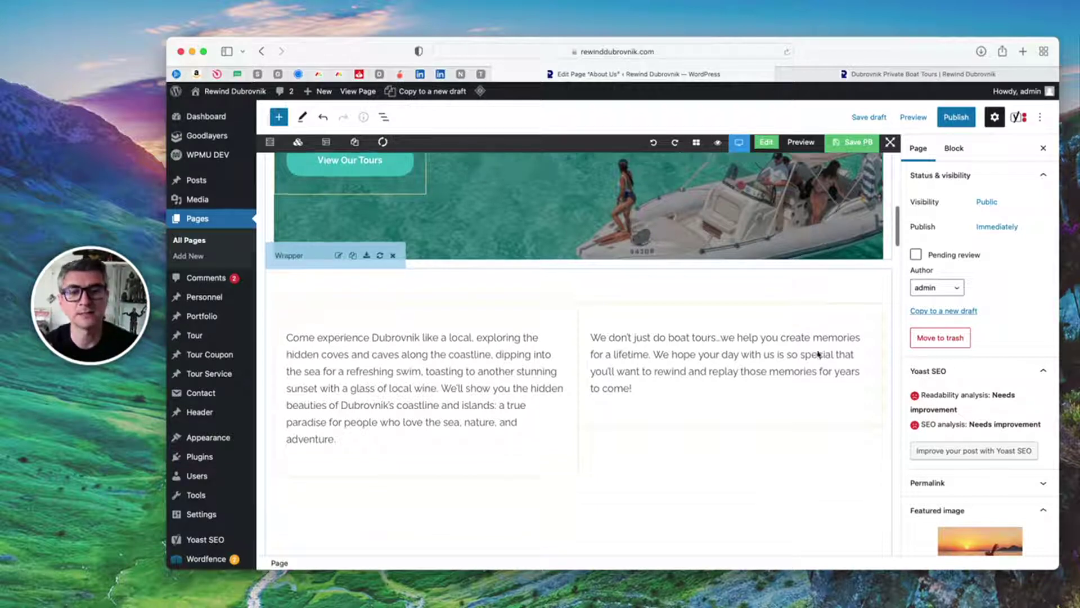
pyautogui.scroll(-10, 775, 351)
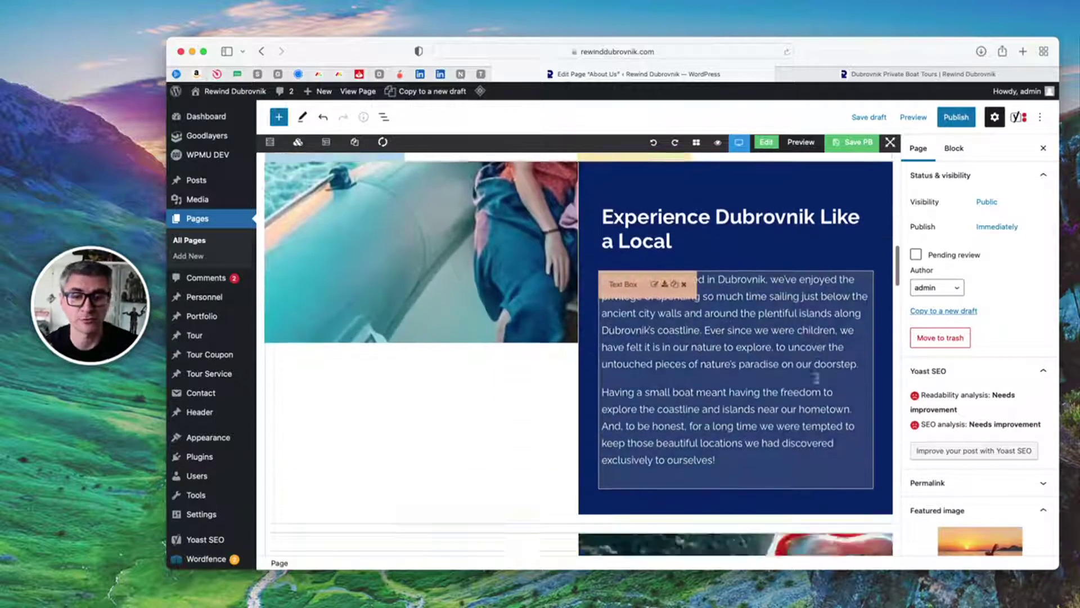
pyautogui.scroll(-15, 817, 378)
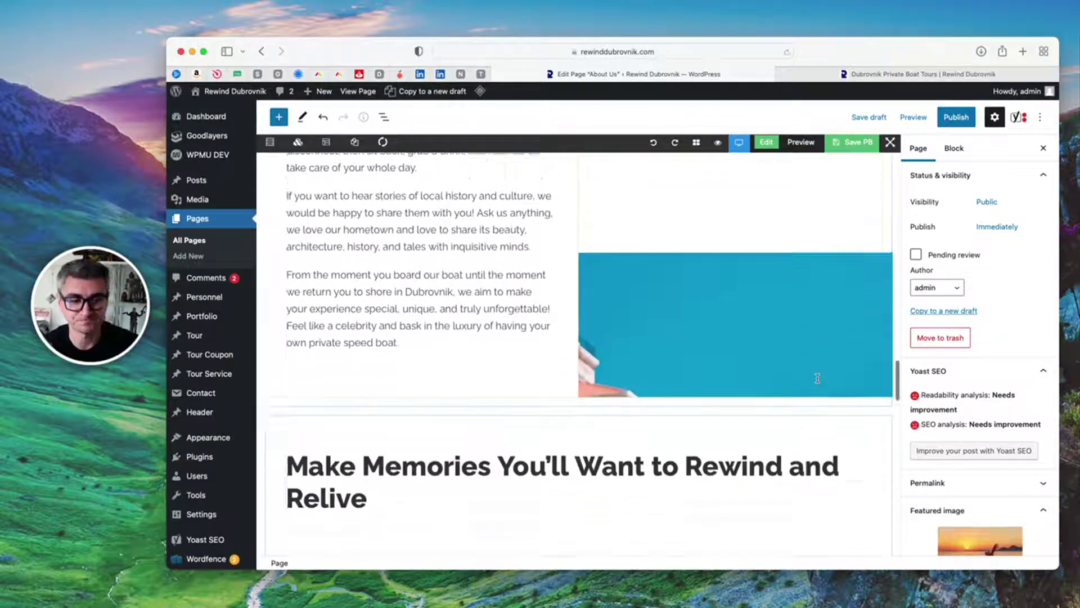
pyautogui.scroll(-2, 818, 378)
pyautogui.scroll(-5, 965, 379)
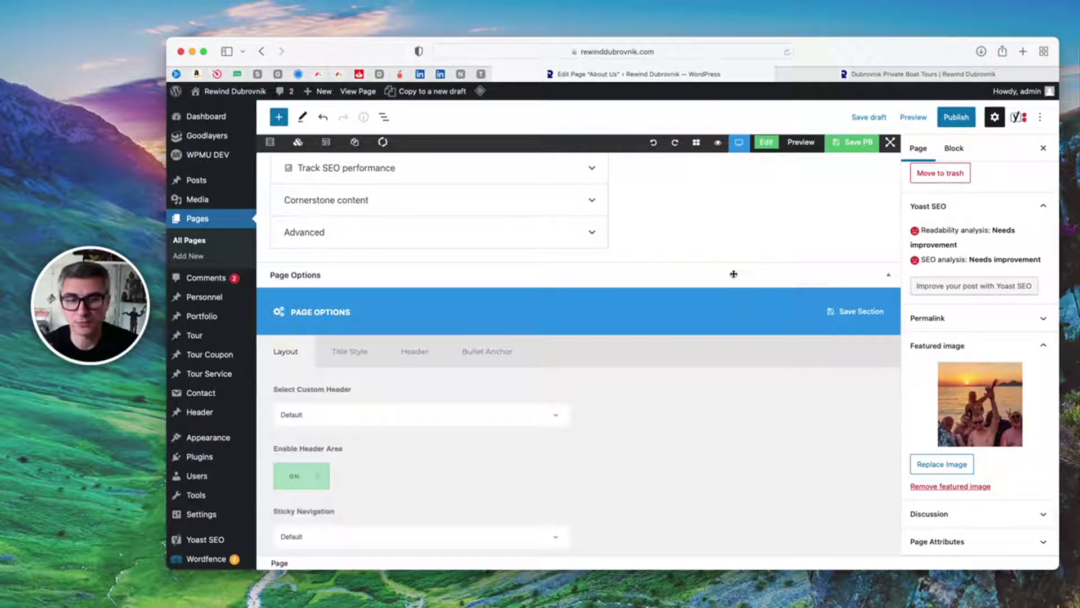
pyautogui.scroll(-4, 745, 276)
pyautogui.scroll(20, 745, 275)
pyautogui.scroll(2, 619, 234)
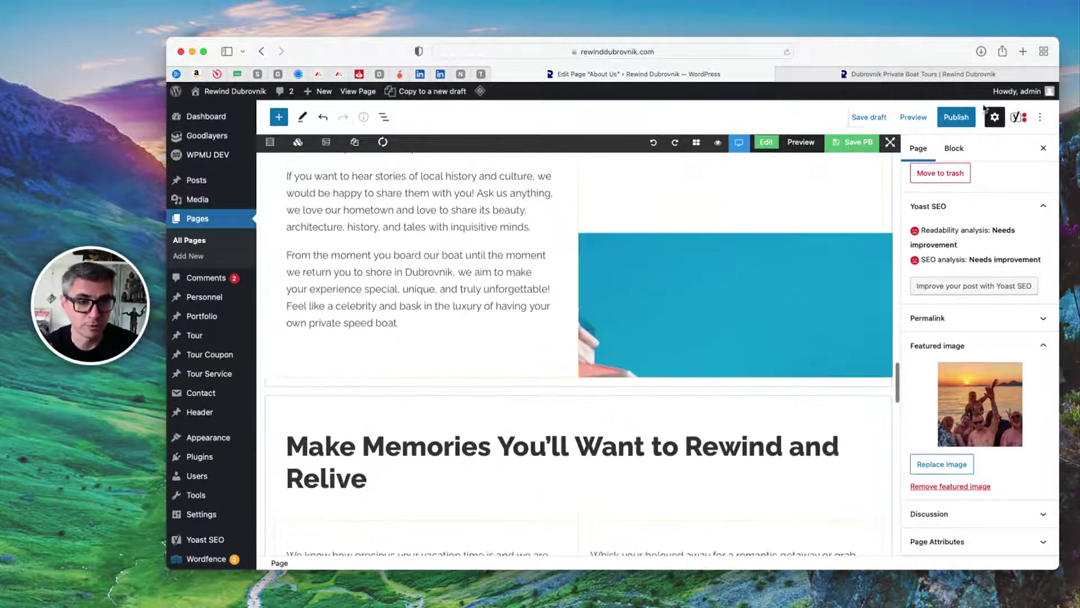
# Move the draft copy of the About Us page to the trash.
pyautogui.scroll(2, 925, 276)
pyautogui.scroll(2, 926, 276)
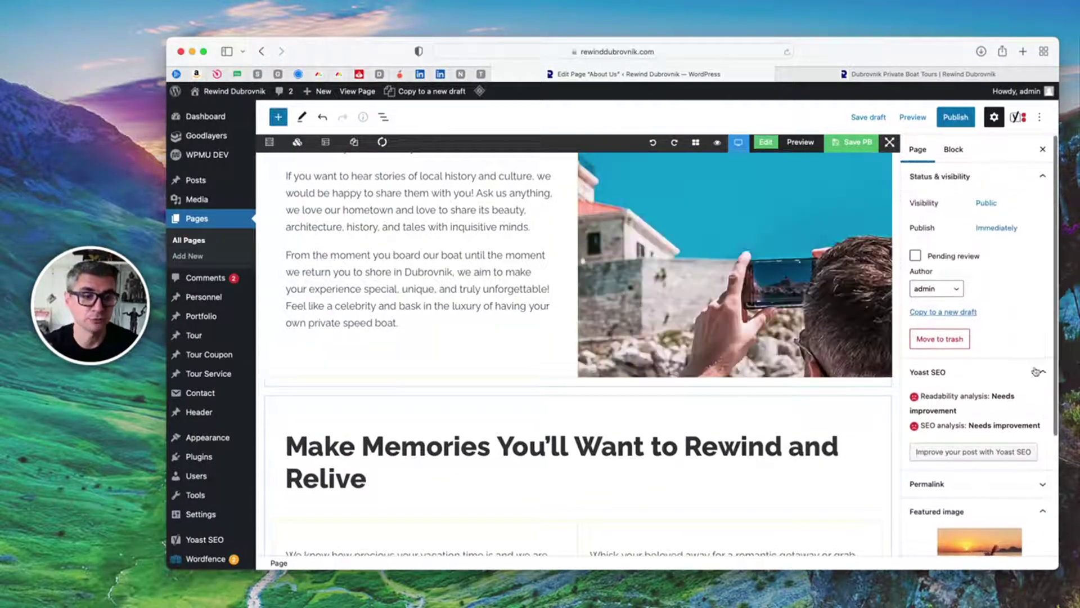
pyautogui.click(940, 340)
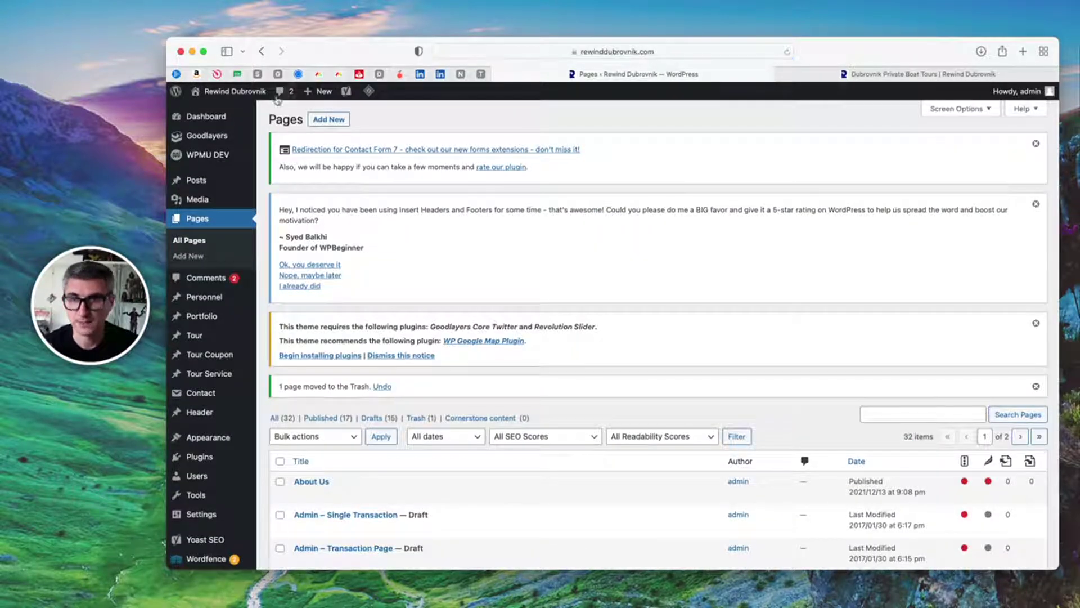
# Visit the site's homepage and look over its hero, reviews section and tour cards.
pyautogui.click(200, 108)
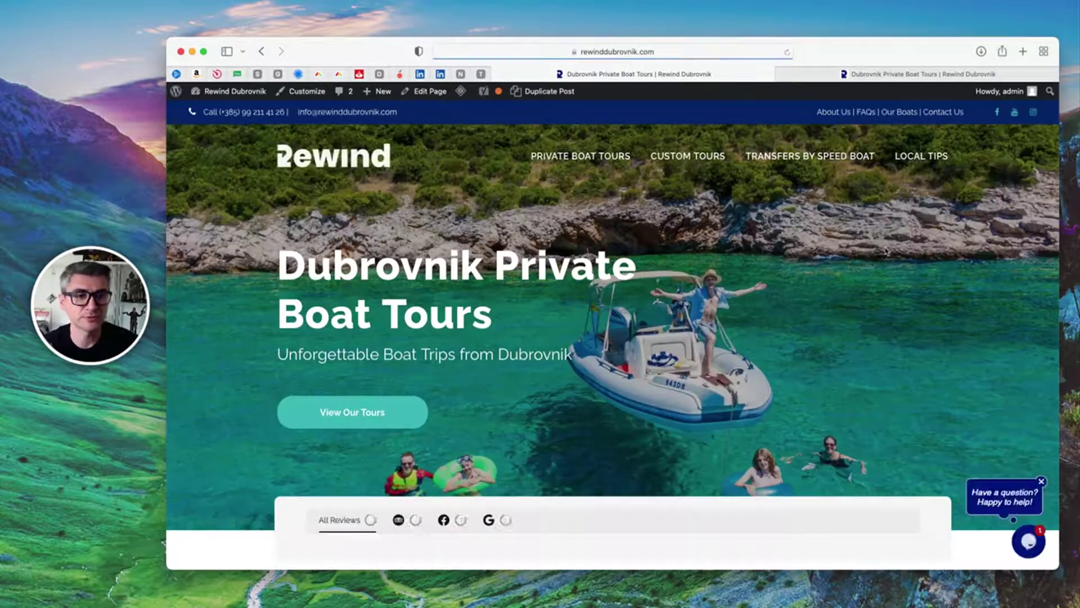
pyautogui.scroll(-2, 956, 259)
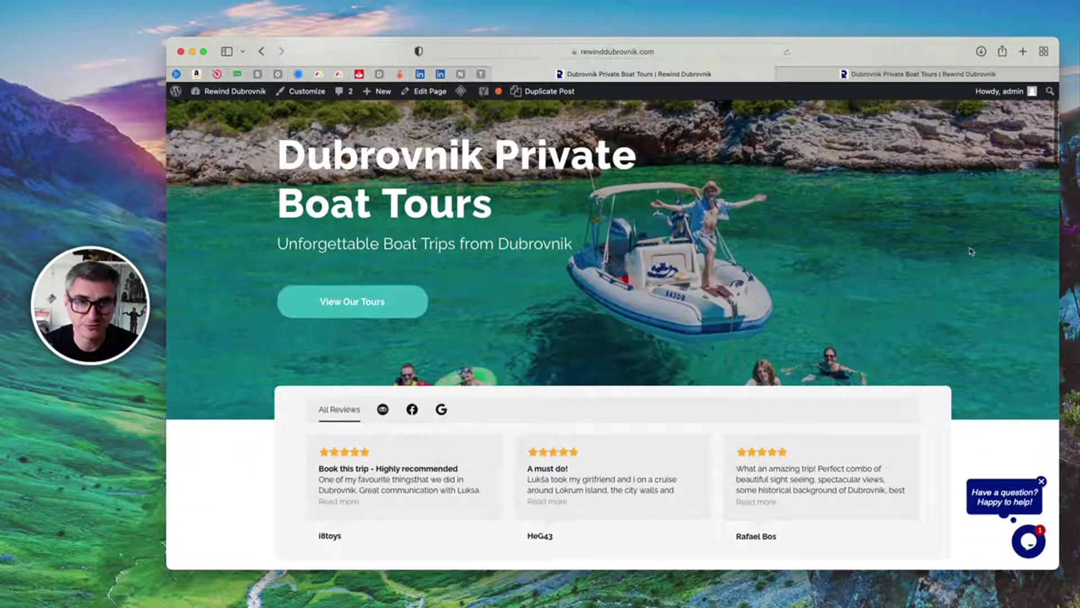
pyautogui.scroll(1, 968, 253)
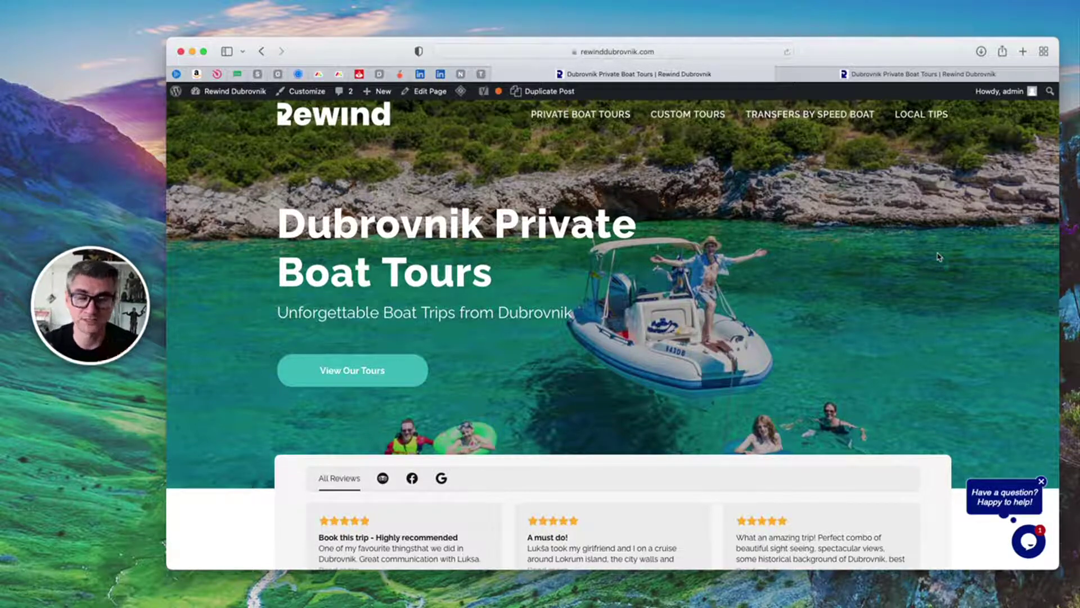
pyautogui.scroll(2, 928, 248)
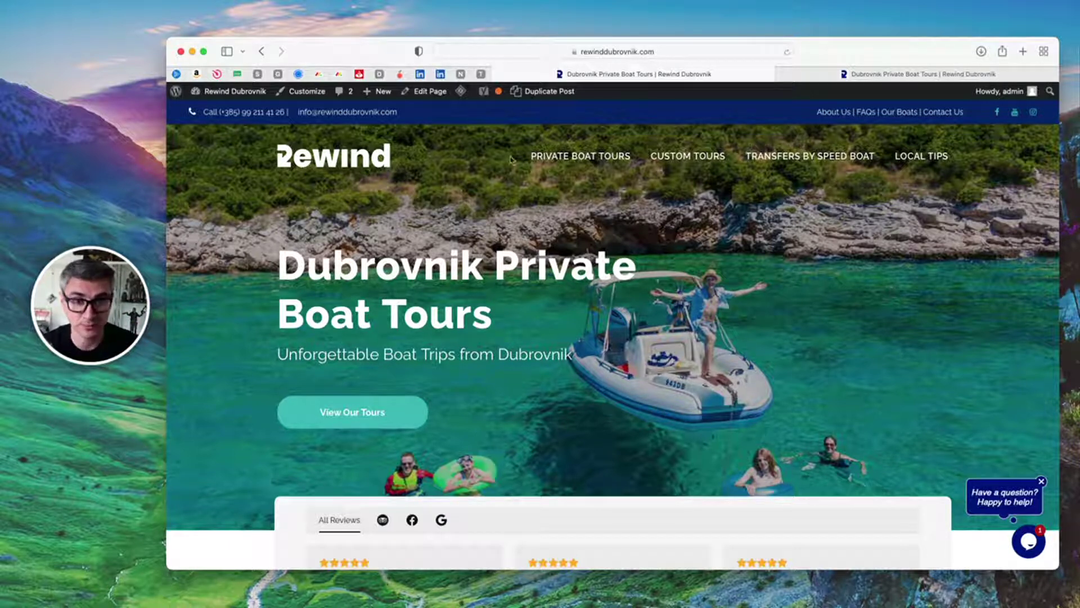
pyautogui.moveTo(460, 90)
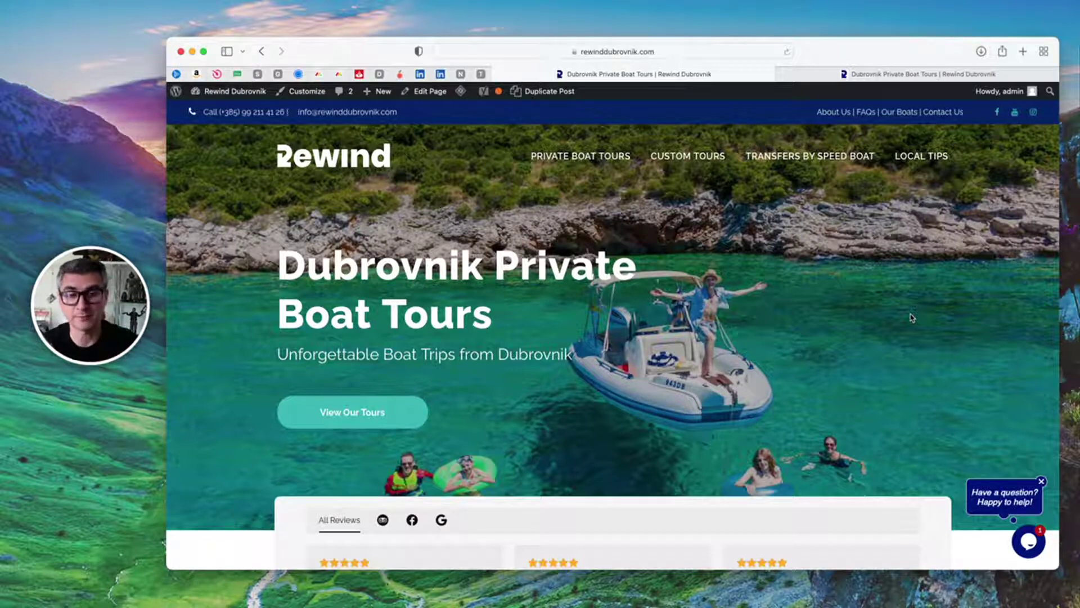
pyautogui.scroll(-2, 832, 302)
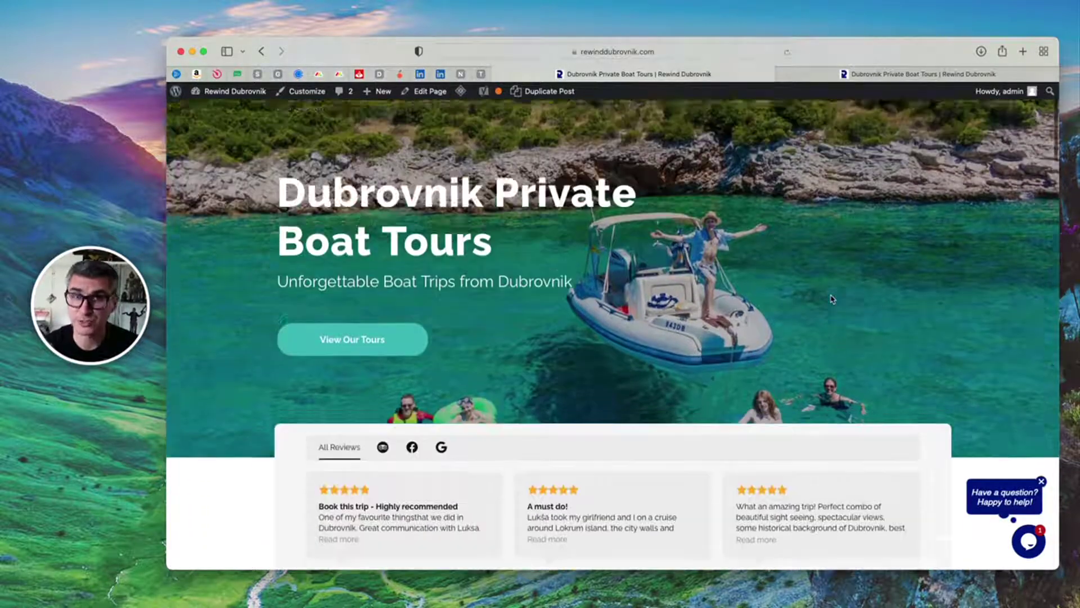
pyautogui.scroll(2, 833, 299)
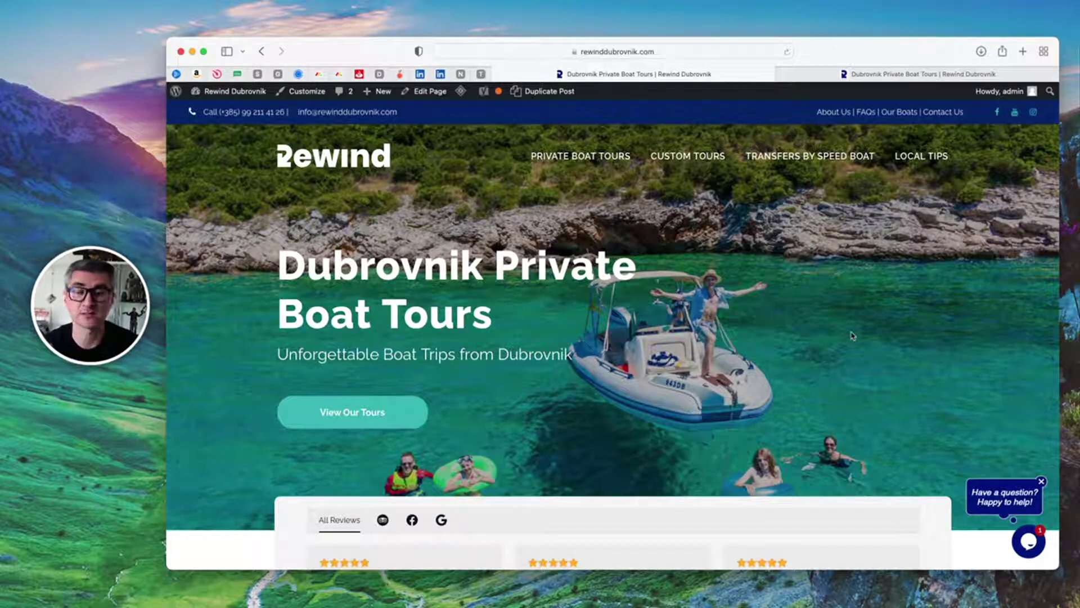
pyautogui.scroll(-5, 853, 336)
pyautogui.scroll(-10, 851, 336)
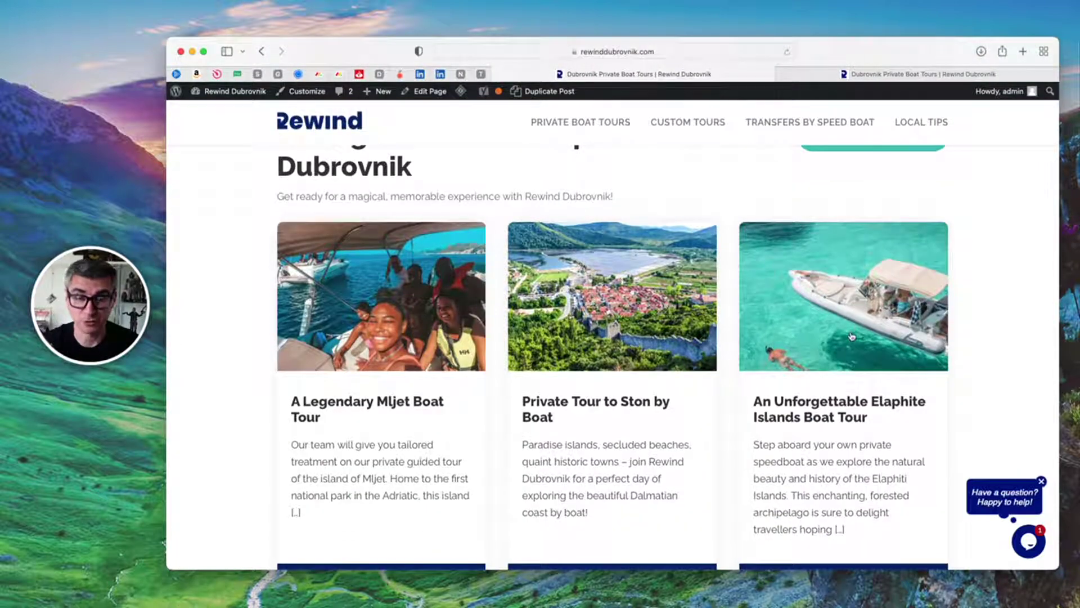
# Finish looking over the Rewind Dubrovnik homepage's hero and reviews, and return to the site's WordPress dashboard.
pyautogui.scroll(15, 852, 336)
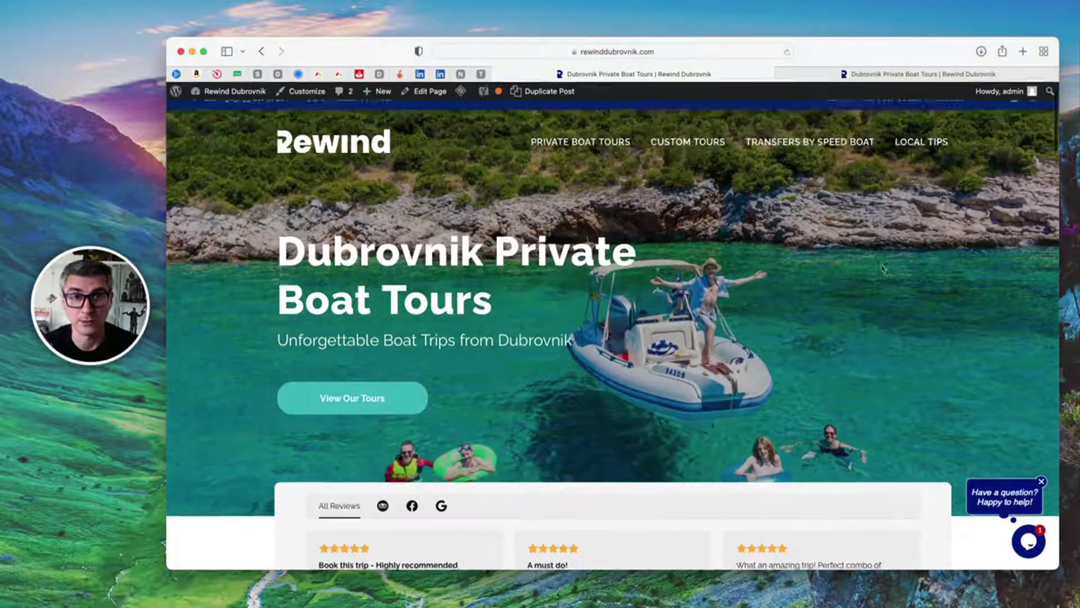
pyautogui.scroll(3, 878, 270)
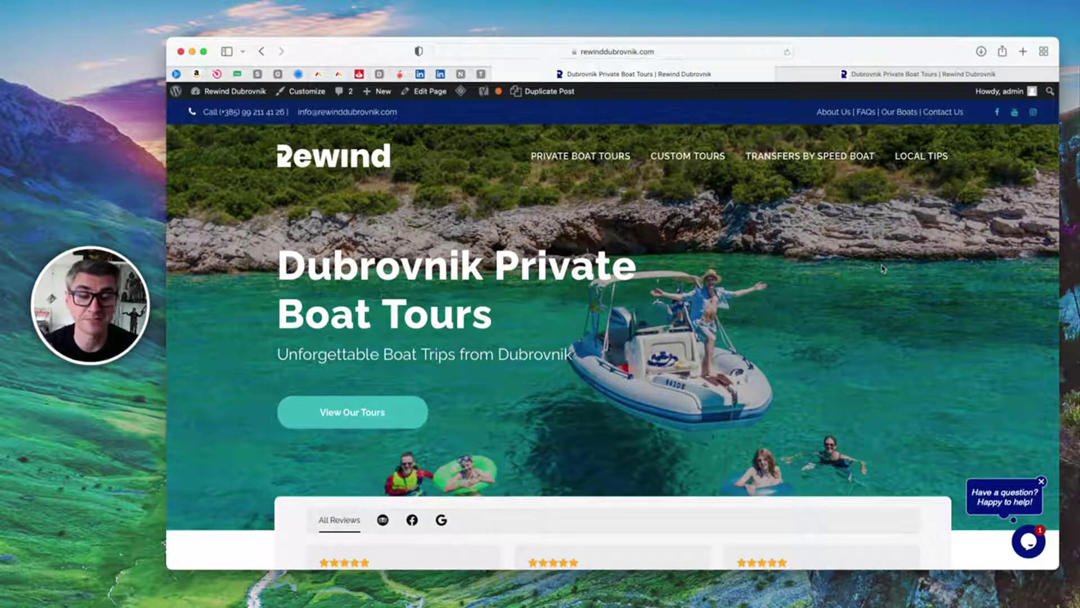
pyautogui.scroll(-2, 882, 268)
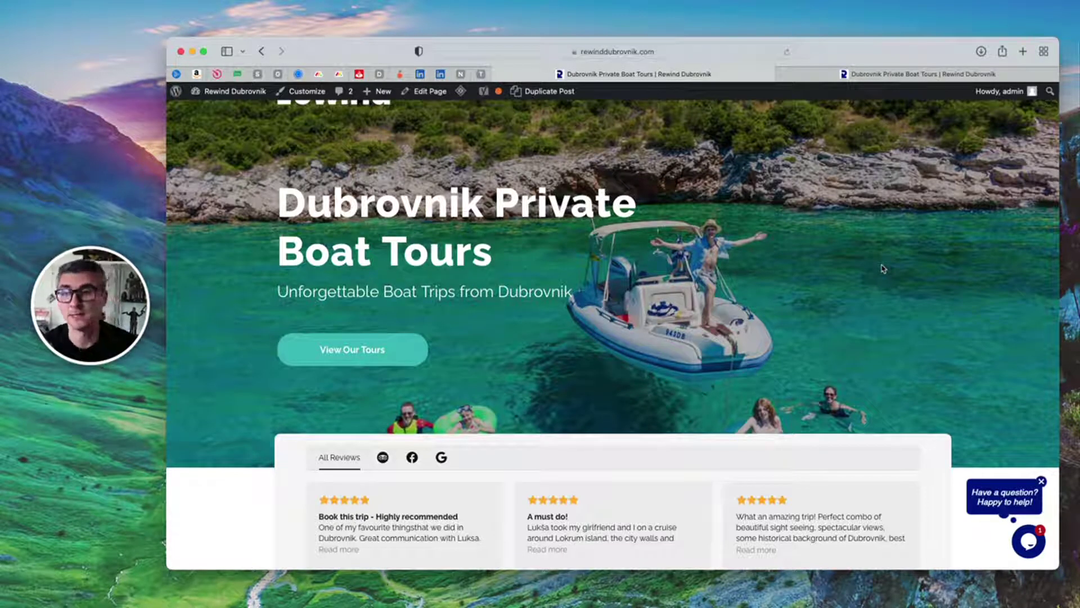
pyautogui.click(234, 91)
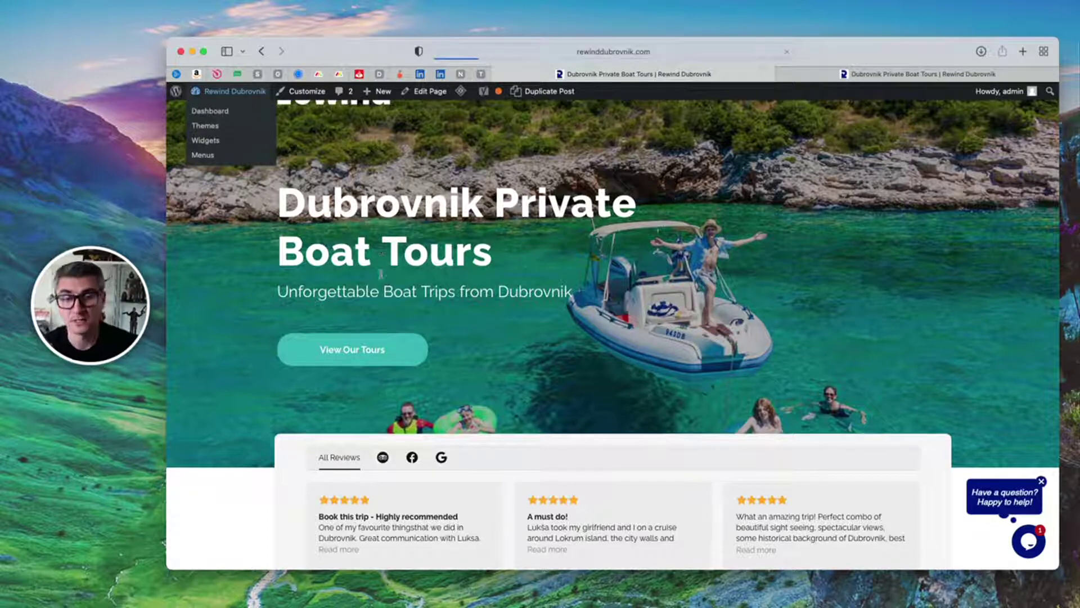
pyautogui.scroll(-2, 194, 540)
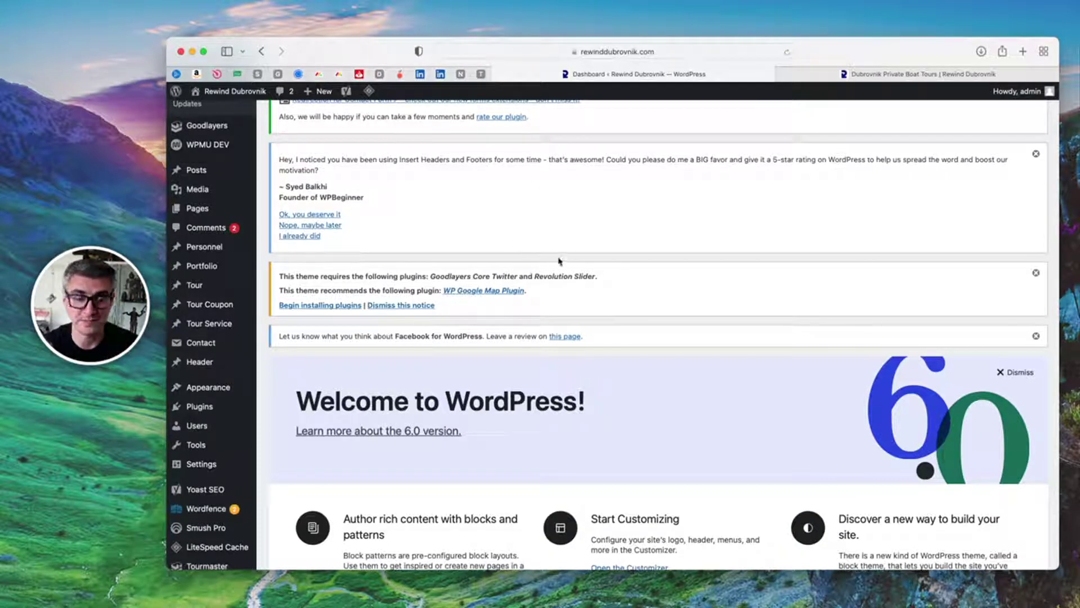
# Open the list of all tours and look through its entries.
pyautogui.moveTo(194, 289)
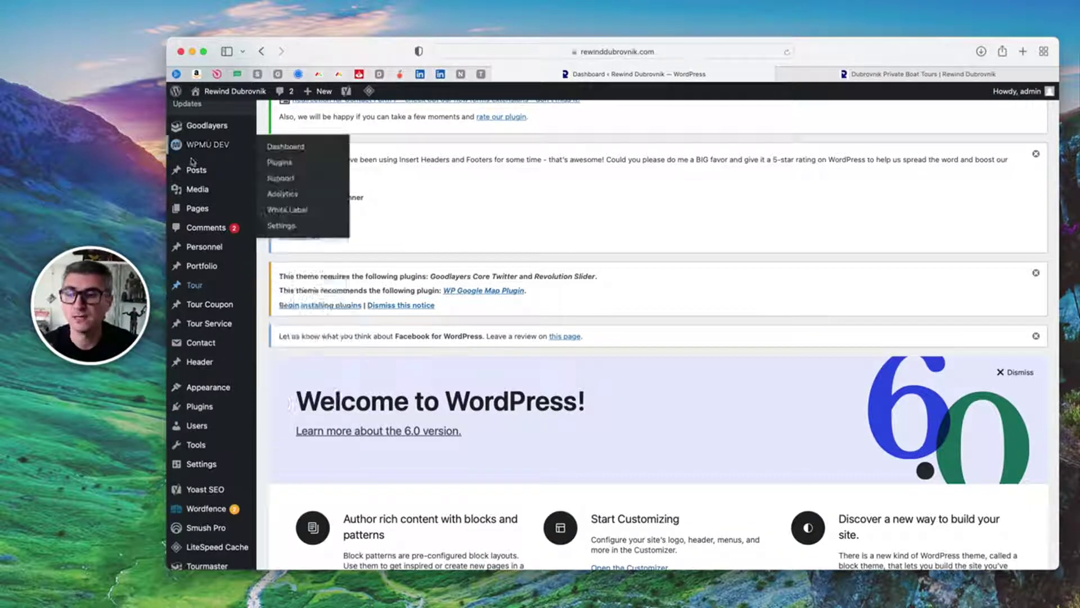
pyautogui.click(198, 287)
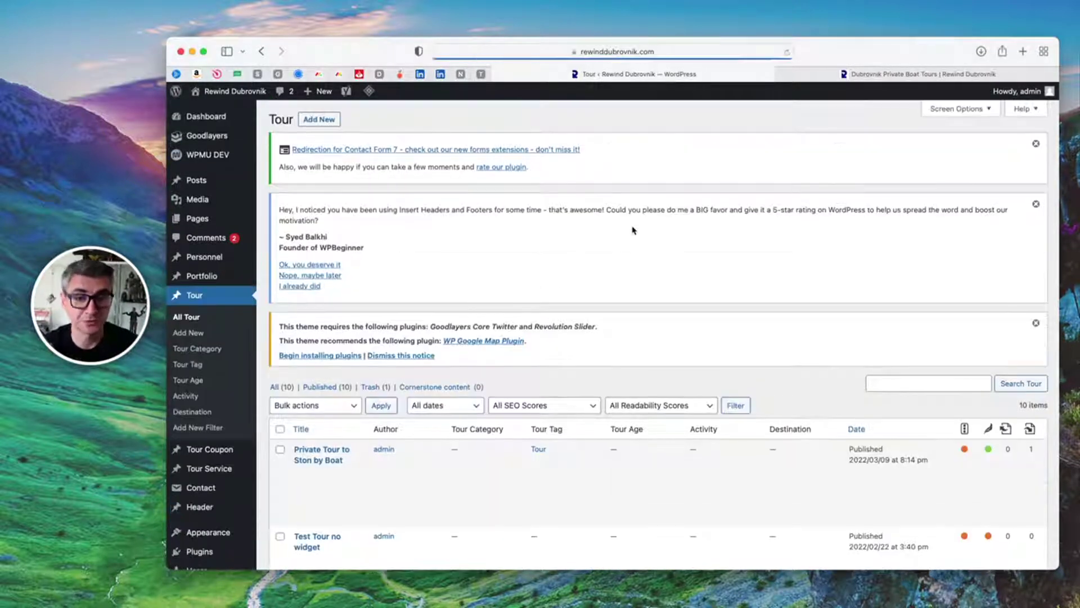
pyautogui.scroll(-10, 635, 231)
pyautogui.scroll(10, 337, 249)
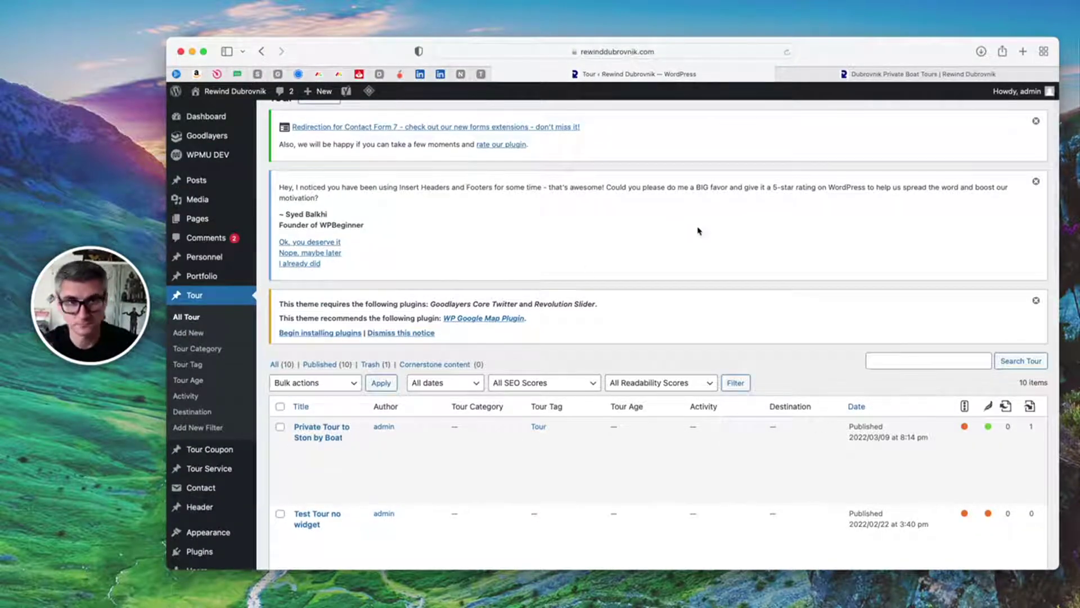
# View the Tour Category page and the Add New Filter page with its custom filter fields and existing filters.
pyautogui.click(193, 354)
pyautogui.scroll(-5, 689, 365)
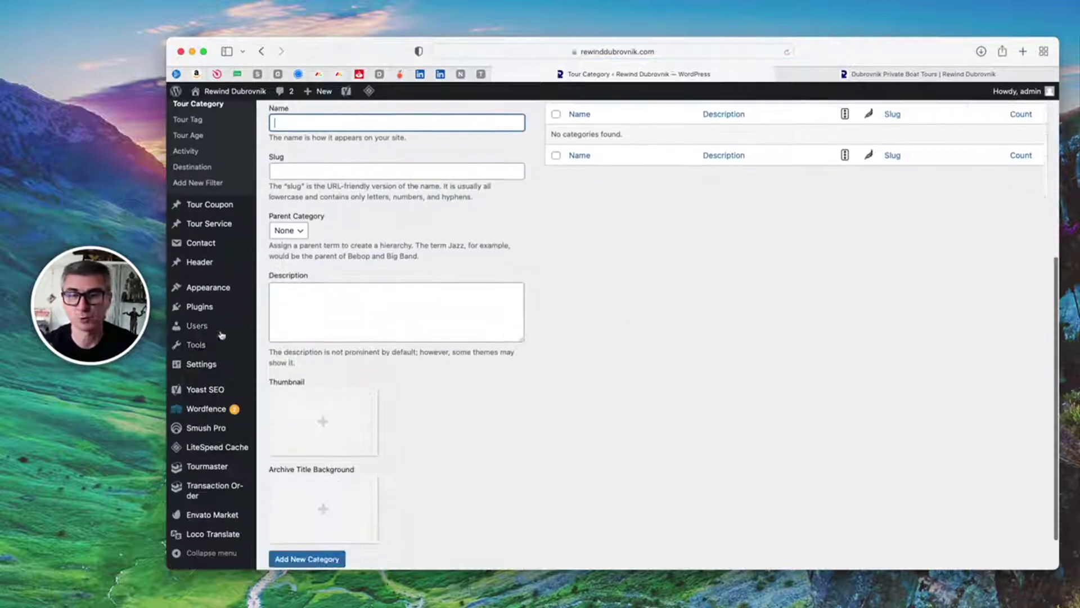
pyautogui.scroll(2, 203, 265)
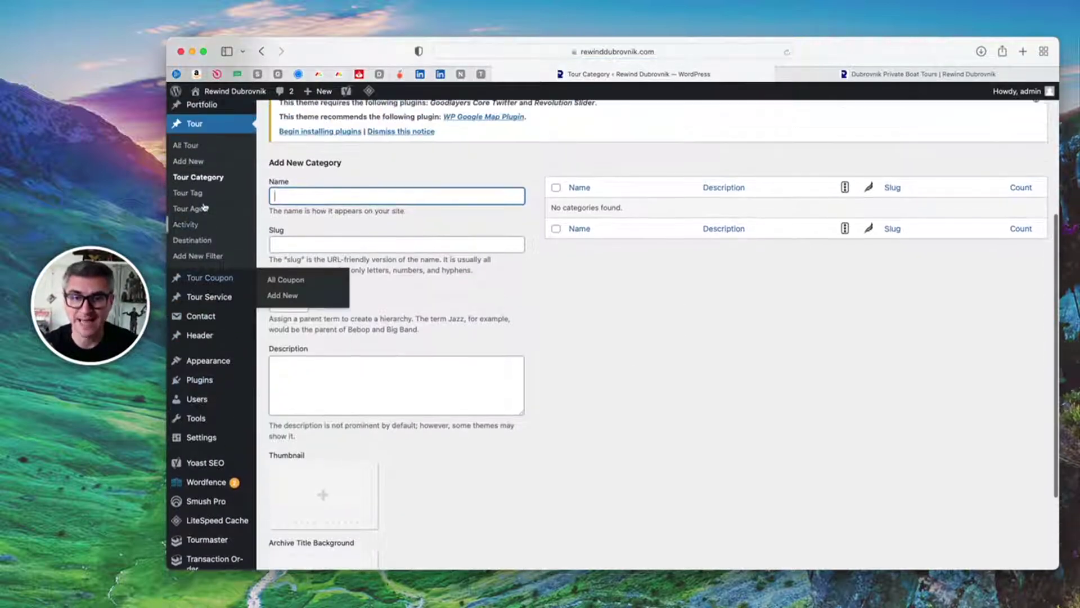
pyautogui.click(204, 254)
pyautogui.scroll(-5, 665, 295)
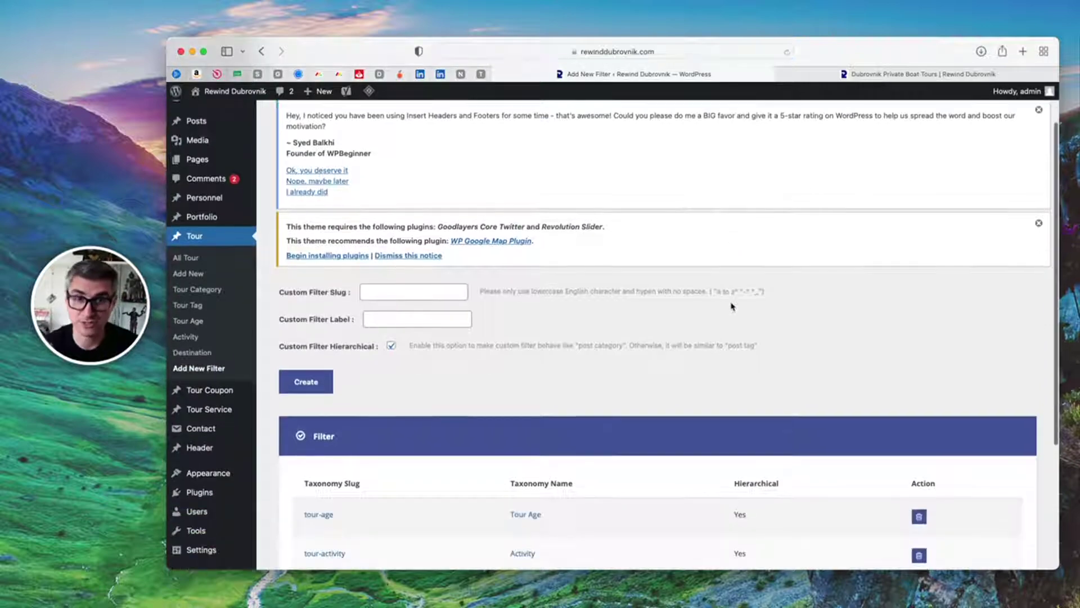
pyautogui.scroll(5, 747, 306)
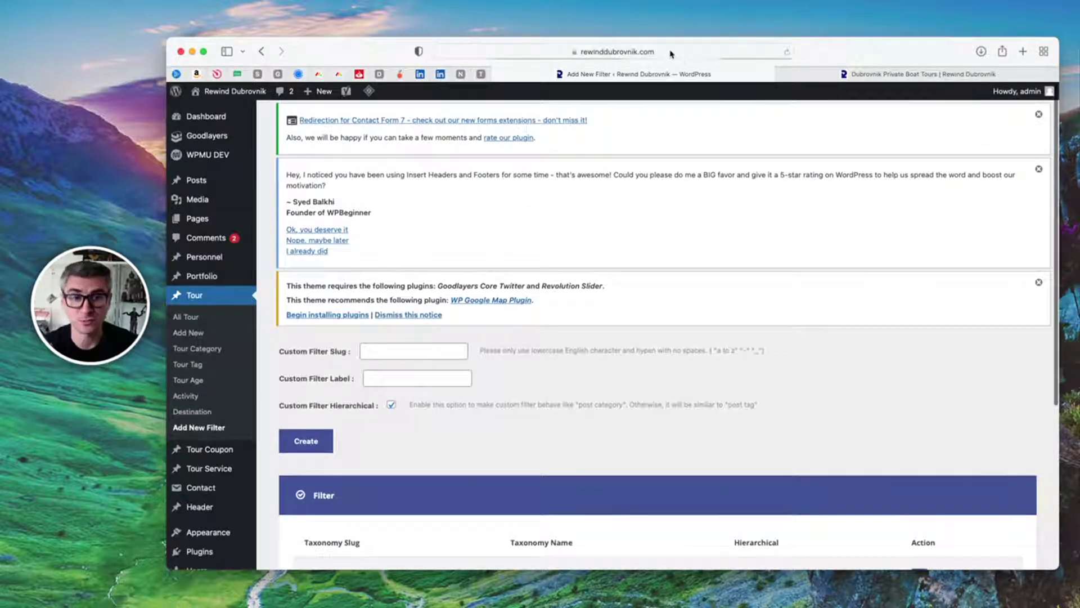
# Open the bus2alps.com website in the browser tab that shows the Rewind Dubrovnik homepage.
pyautogui.click(675, 51)
pyautogui.click(998, 79)
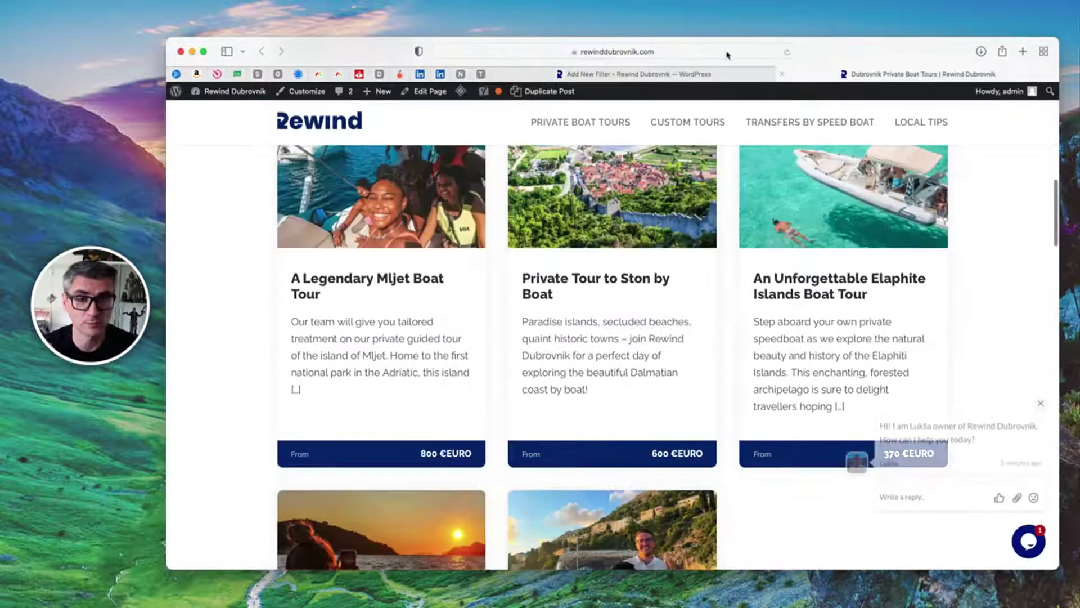
pyautogui.click(686, 49)
pyautogui.write('bus')
pyautogui.press('Return')
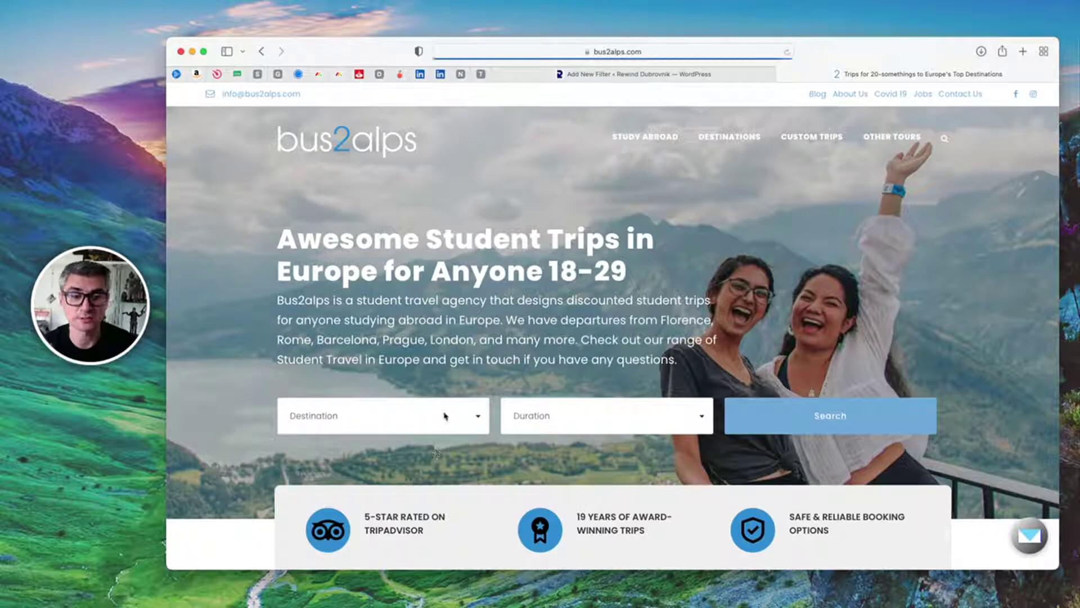
# Look through the Destination and Duration options of the homepage's trip search and run the search.
pyautogui.click(455, 429)
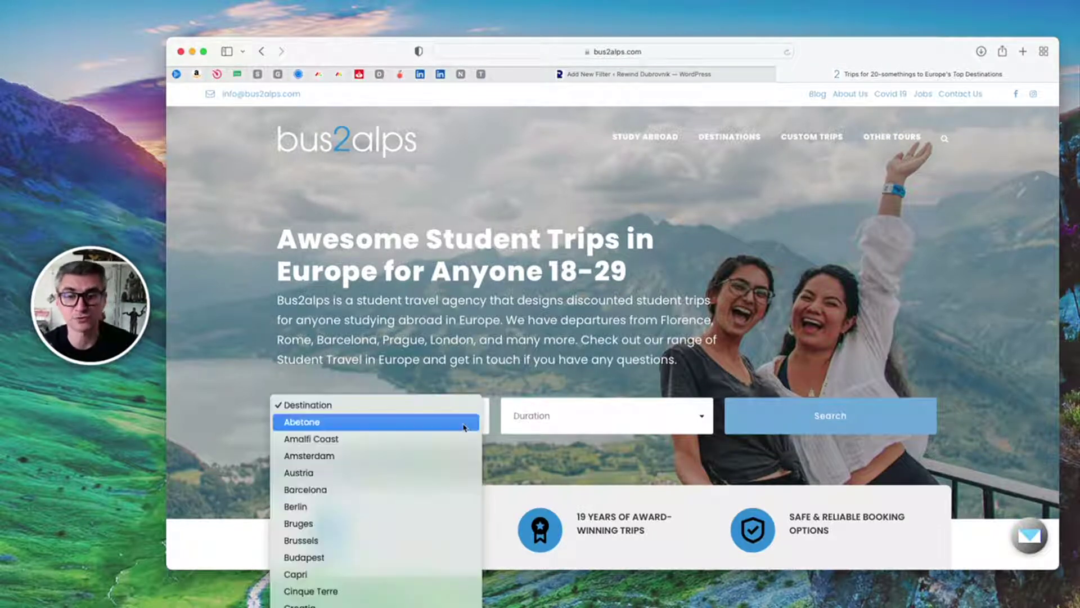
pyautogui.scroll(-10, 371, 465)
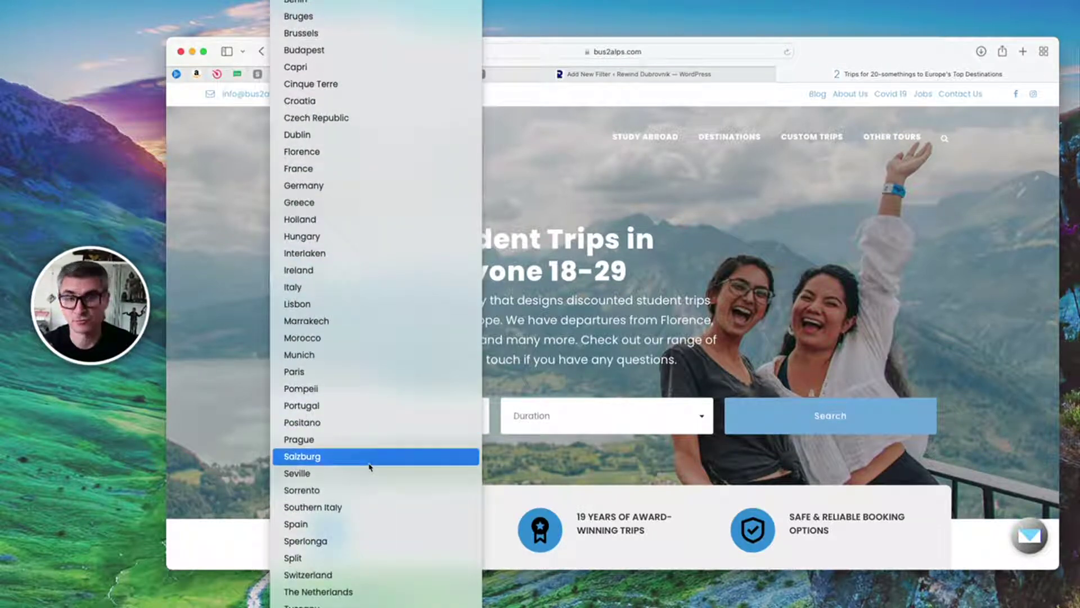
pyautogui.click(716, 351)
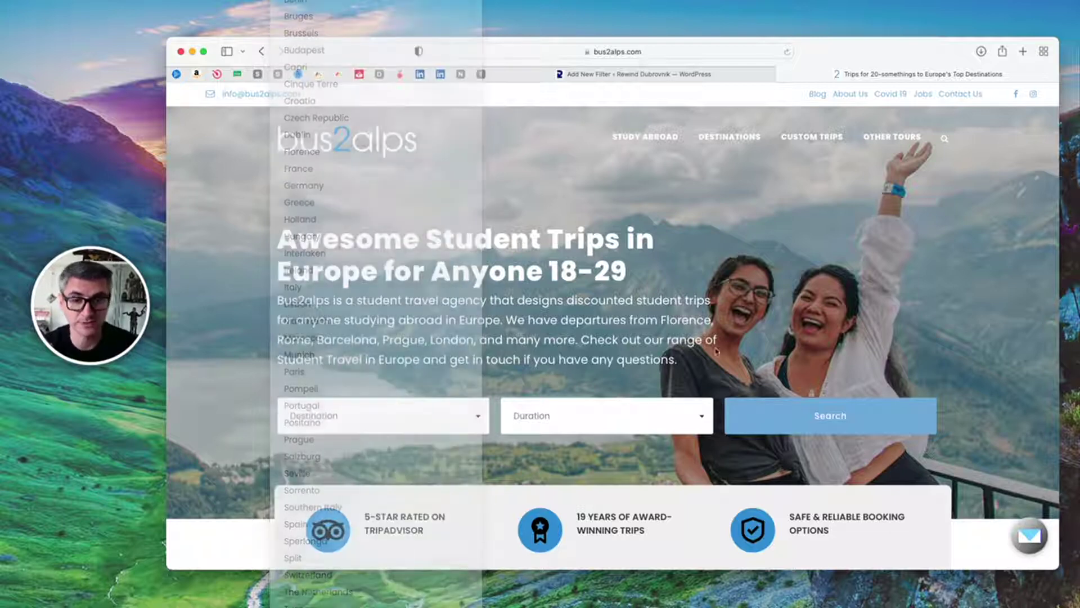
pyautogui.click(540, 416)
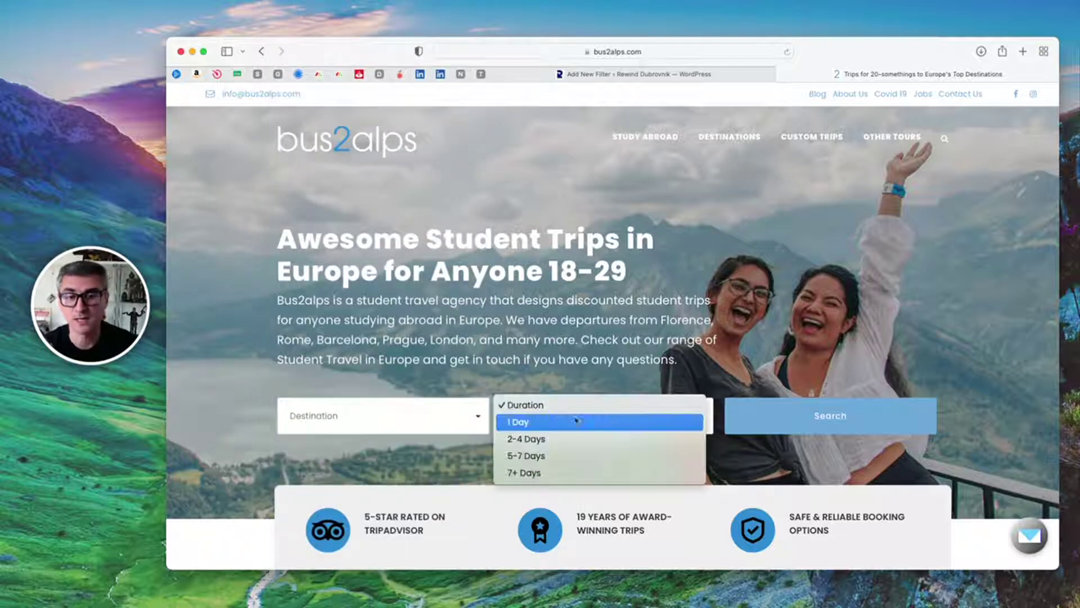
pyautogui.click(534, 458)
pyautogui.click(830, 415)
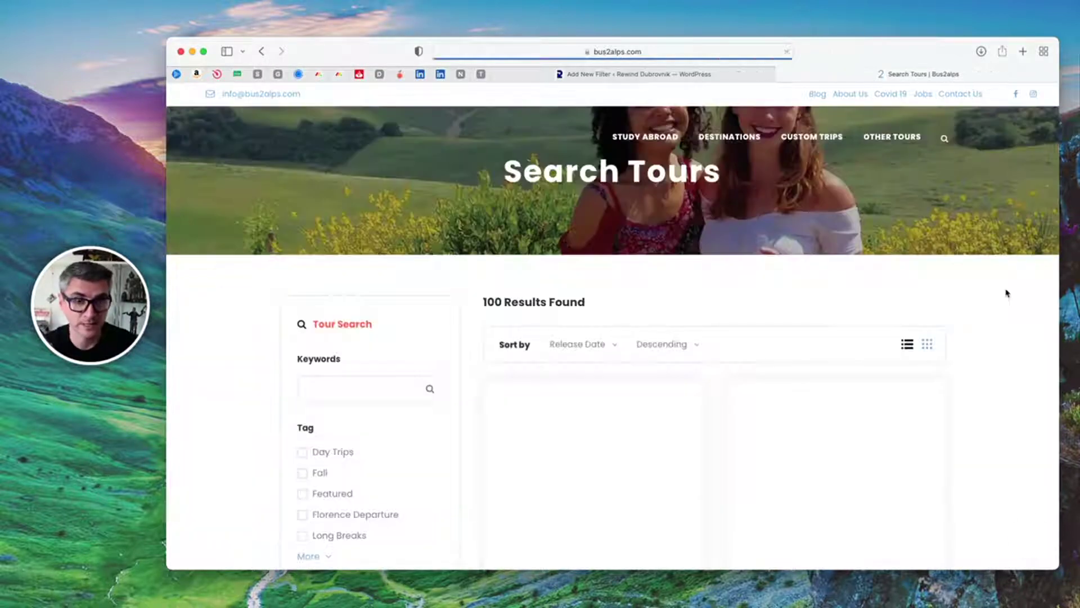
# Look over the tour search results and the sidebar filters for tag, duration, price, destination and tour type.
pyautogui.scroll(-10, 1033, 349)
pyautogui.scroll(4, 1034, 348)
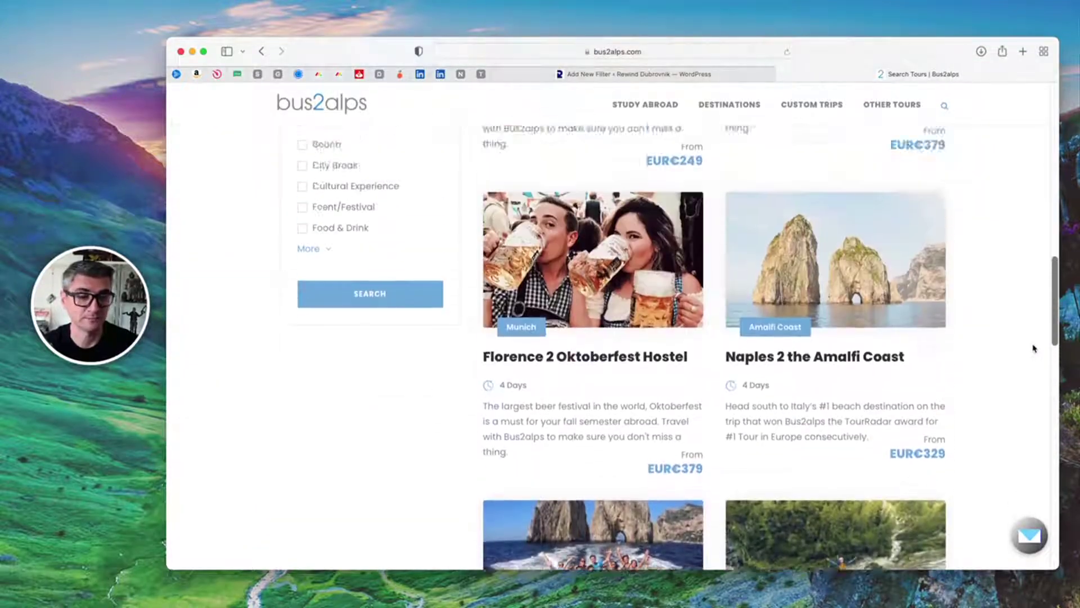
pyautogui.scroll(8, 1033, 348)
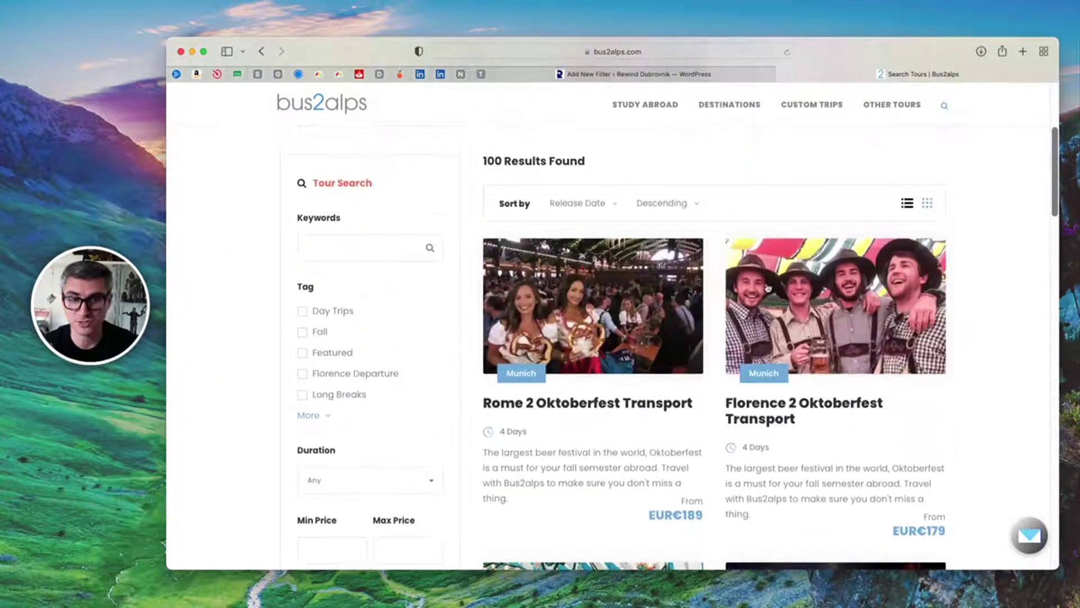
pyautogui.scroll(-10, 403, 345)
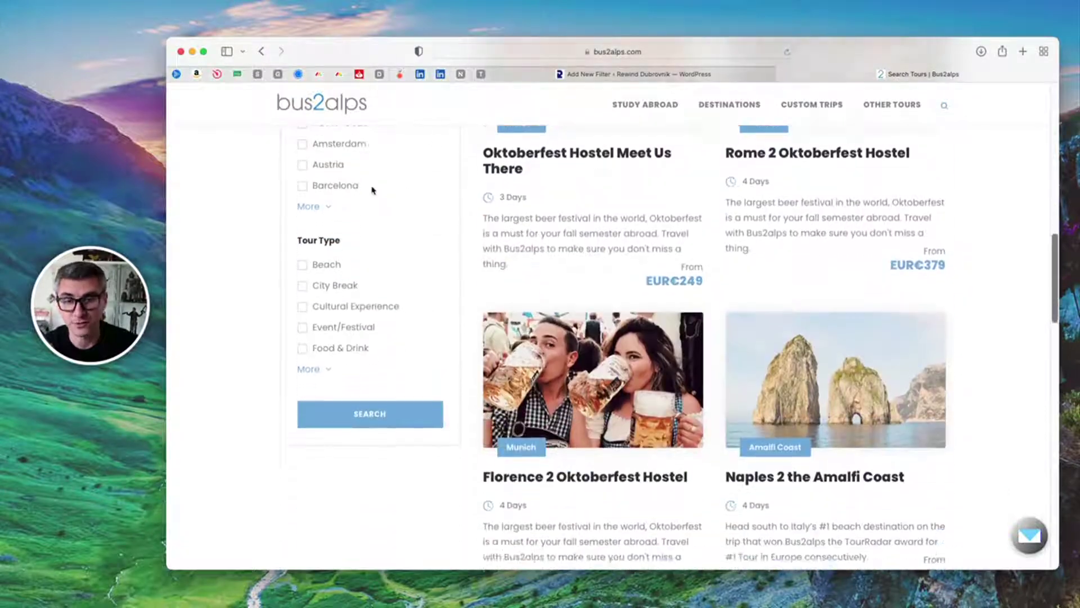
pyautogui.scroll(5, 371, 214)
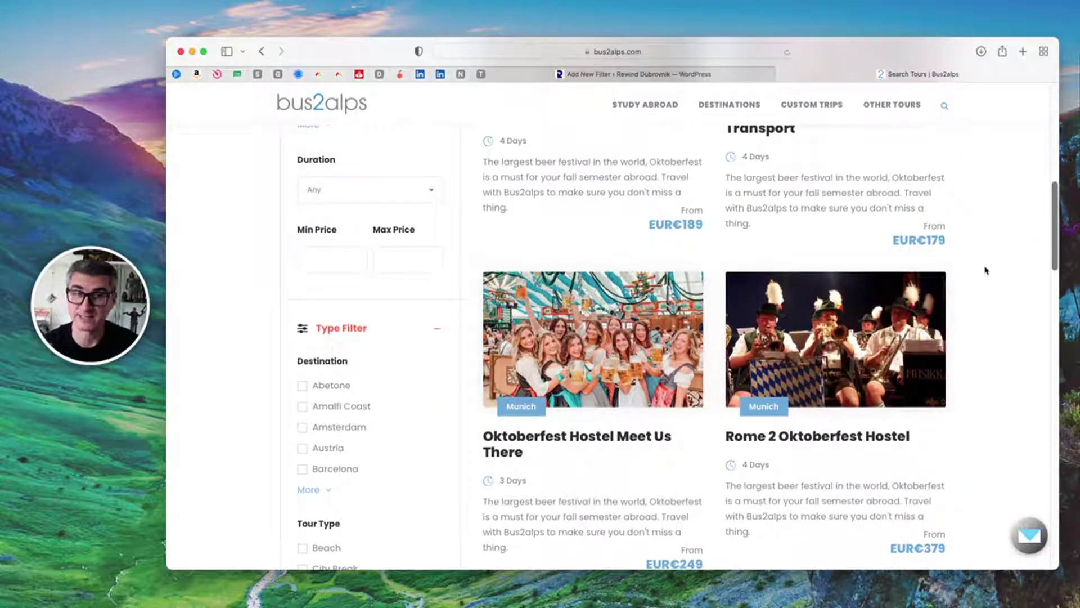
# Open the Rome 2 Oktoberfest Hostel tour and look over its trip details, package inclusions and photos.
pyautogui.click(830, 329)
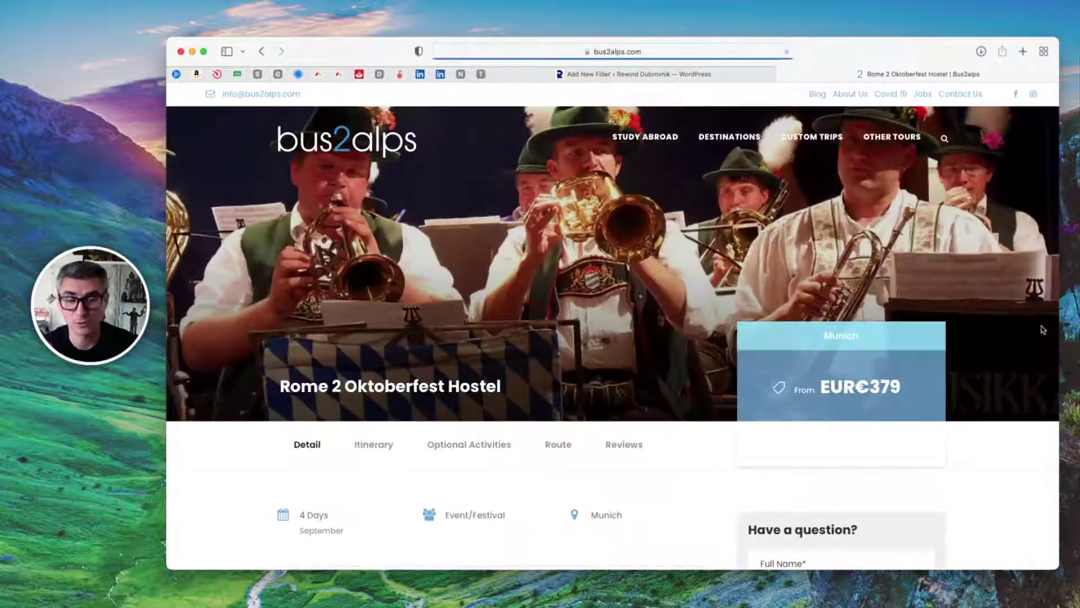
pyautogui.scroll(-6, 1016, 332)
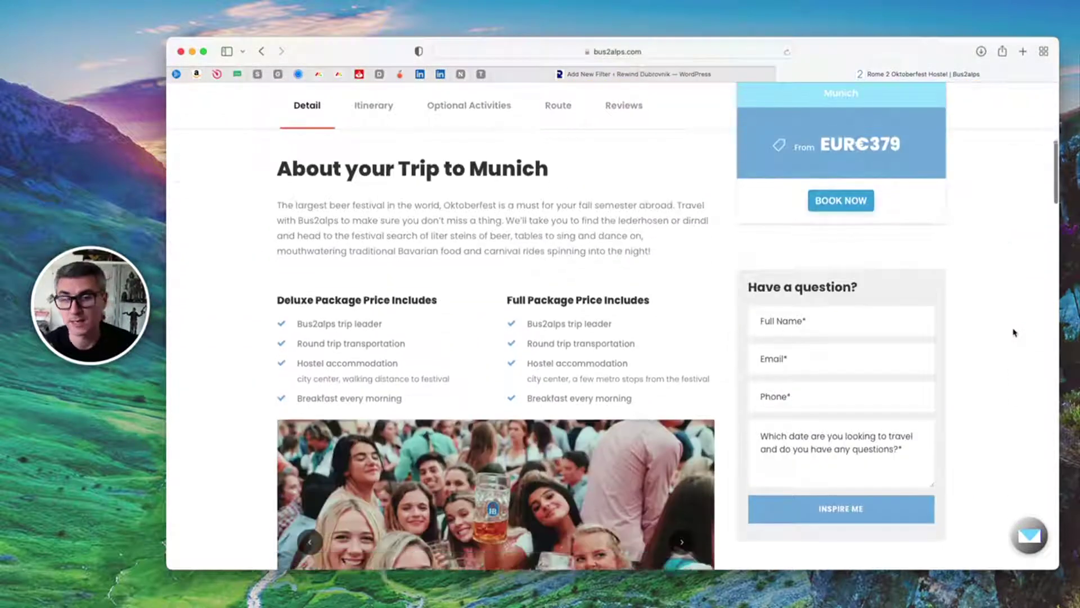
pyautogui.scroll(-7, 1015, 332)
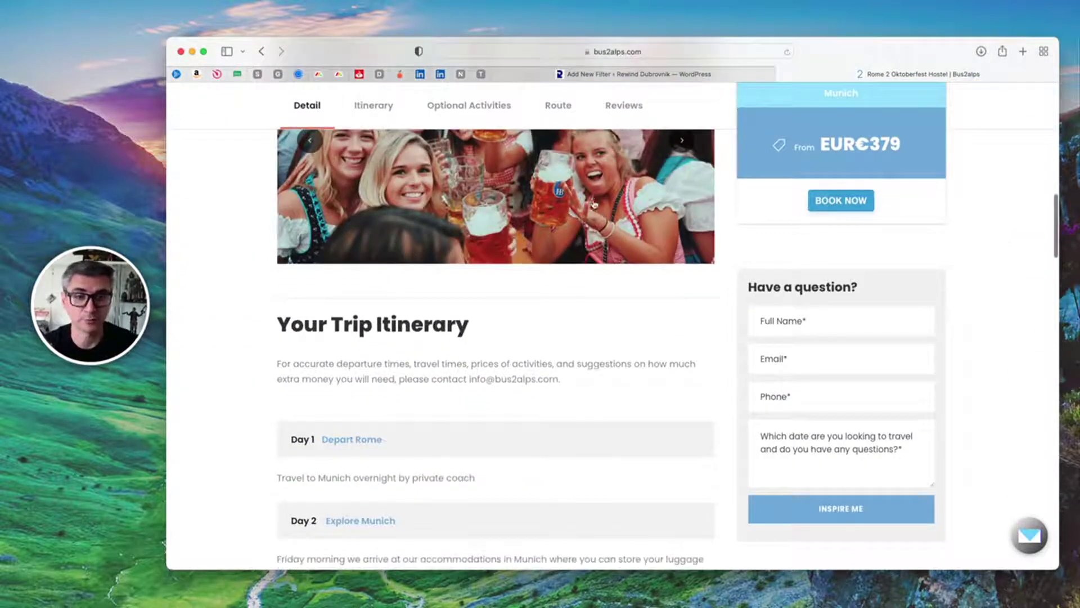
pyautogui.scroll(12, 986, 225)
# Bring up the tour's booking calendar, view its date selection and close it again.
pyautogui.scroll(-3, 1008, 294)
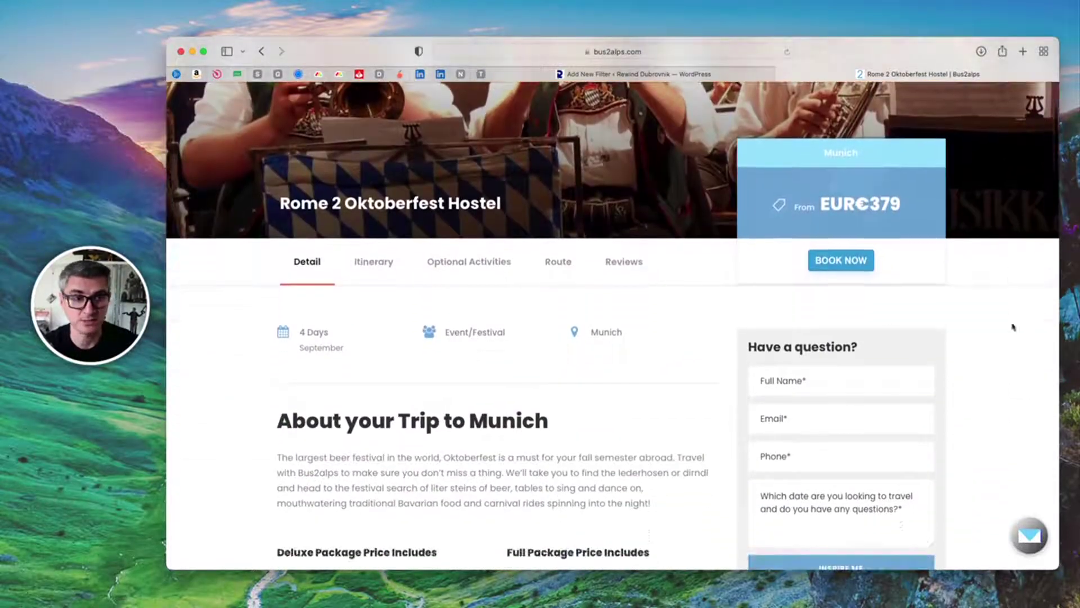
pyautogui.click(849, 270)
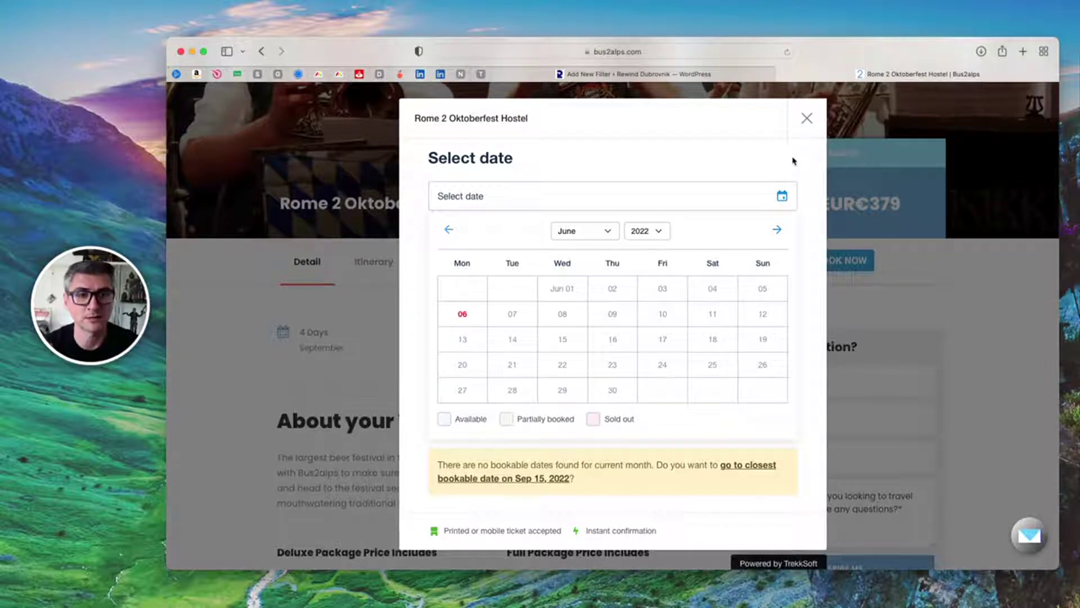
pyautogui.click(807, 118)
# Read through the tour's day-by-day itinerary from Day 1 to Day 4.
pyautogui.scroll(-3, 962, 248)
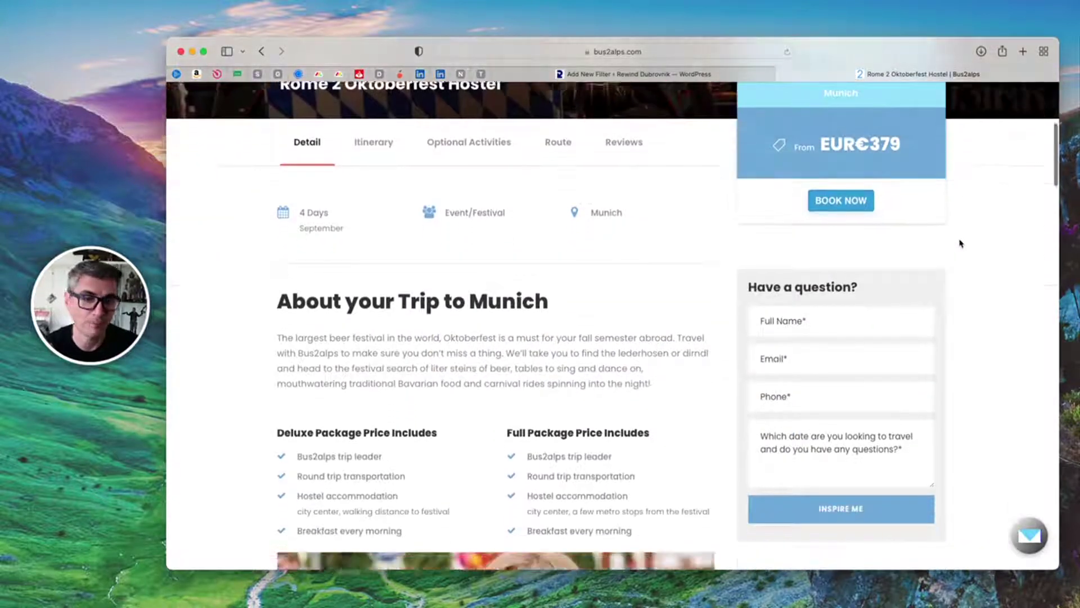
pyautogui.scroll(-10, 961, 243)
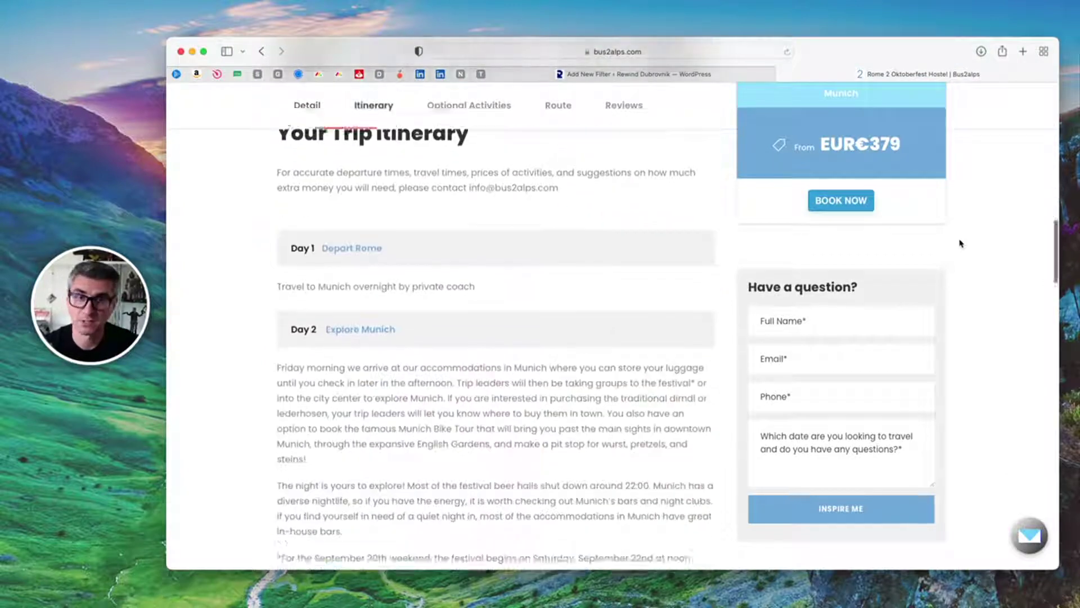
pyautogui.scroll(-2, 961, 243)
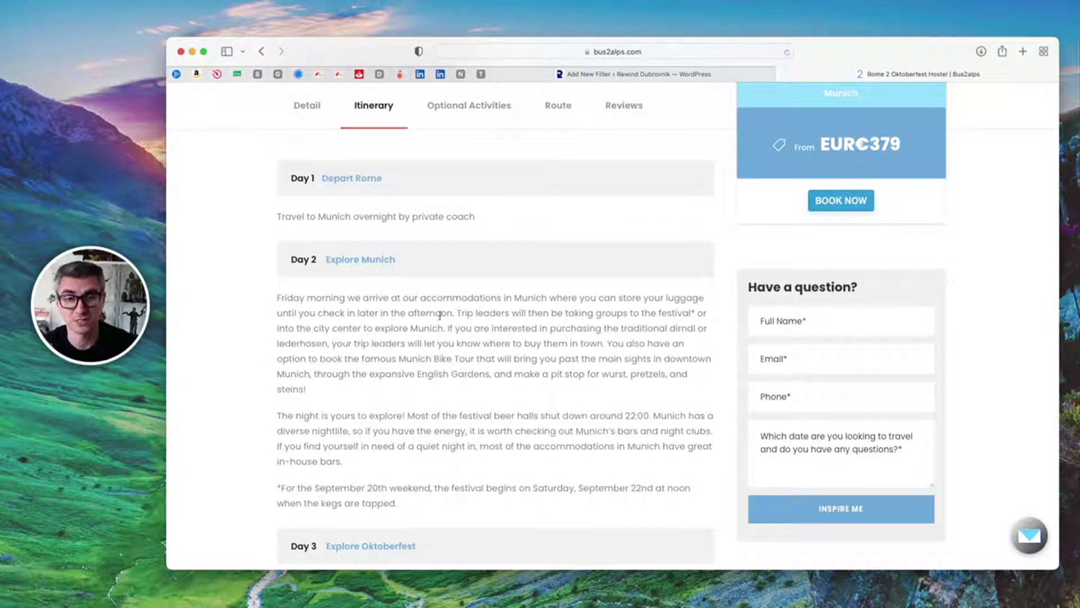
pyautogui.scroll(-10, 439, 312)
pyautogui.scroll(2, 438, 311)
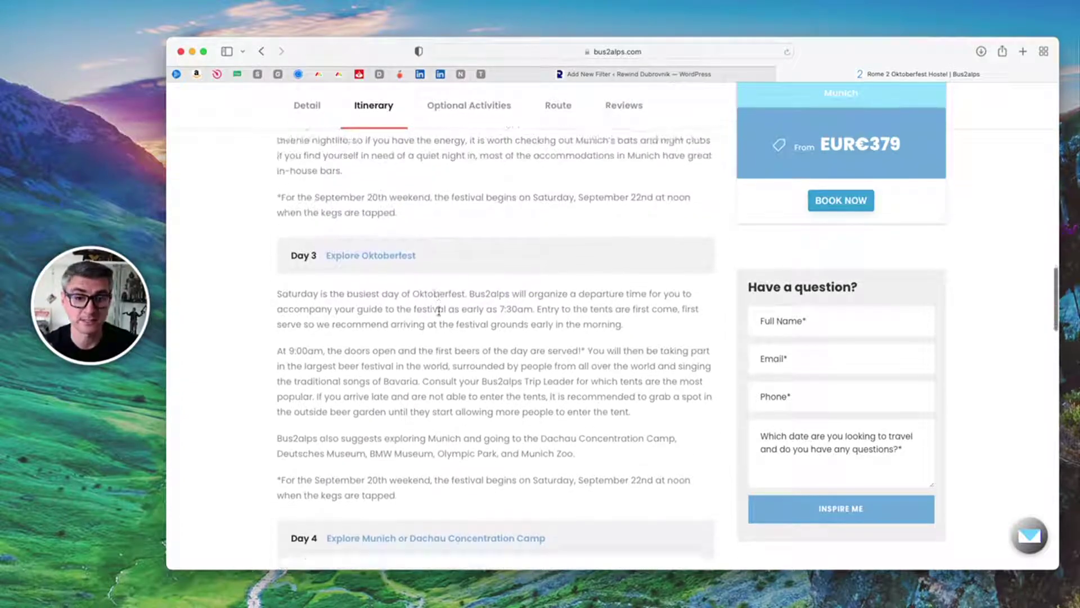
pyautogui.scroll(-12, 439, 311)
pyautogui.scroll(7, 438, 310)
pyautogui.scroll(5, 438, 310)
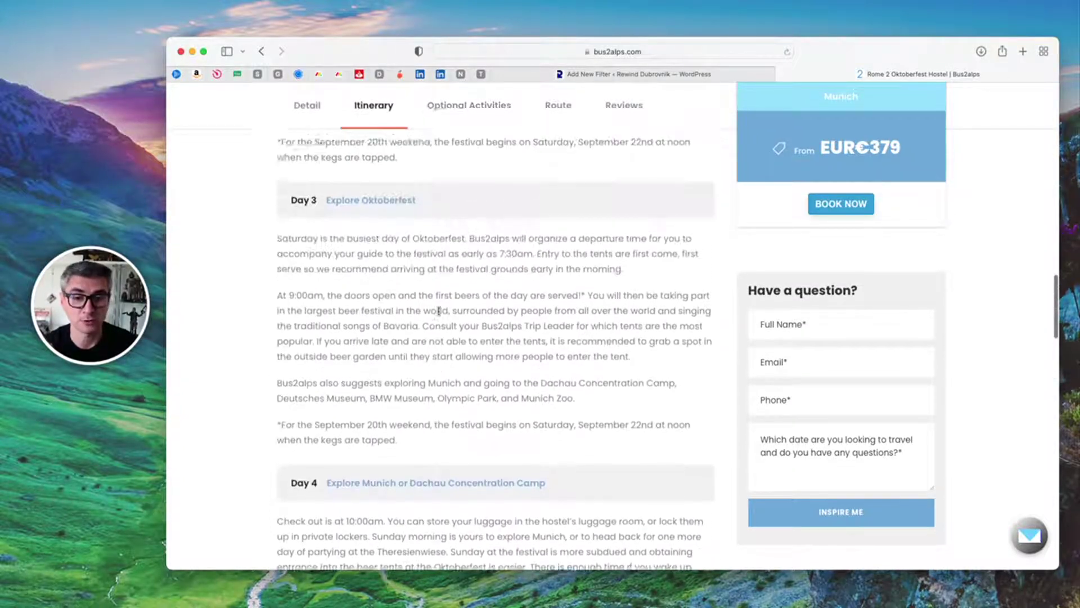
# Collapse the Day 3 Explore Oktoberfest itinerary entry and expand it again.
pyautogui.click(509, 256)
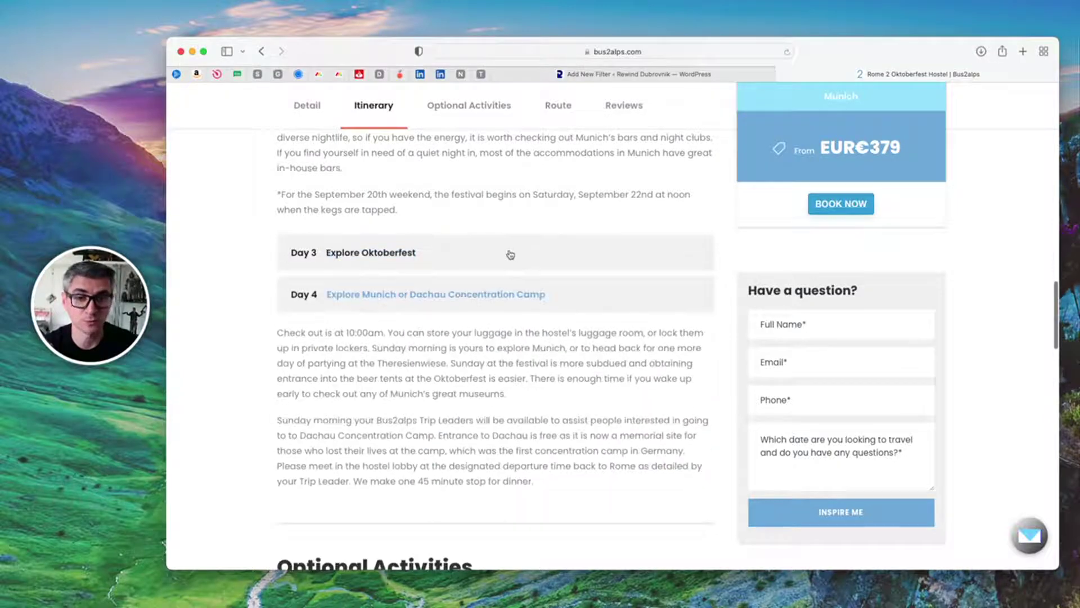
pyautogui.click(524, 252)
pyautogui.scroll(5, 653, 239)
# Switch back to the Rewind Dubrovnik admin and visit the site's homepage.
pyautogui.scroll(15, 655, 233)
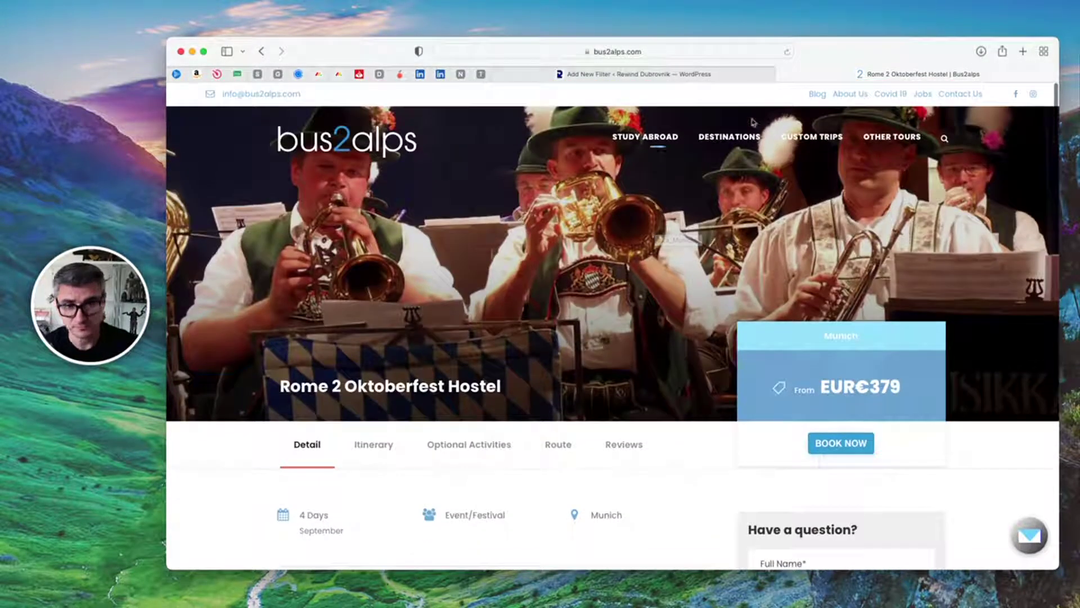
pyautogui.click(698, 74)
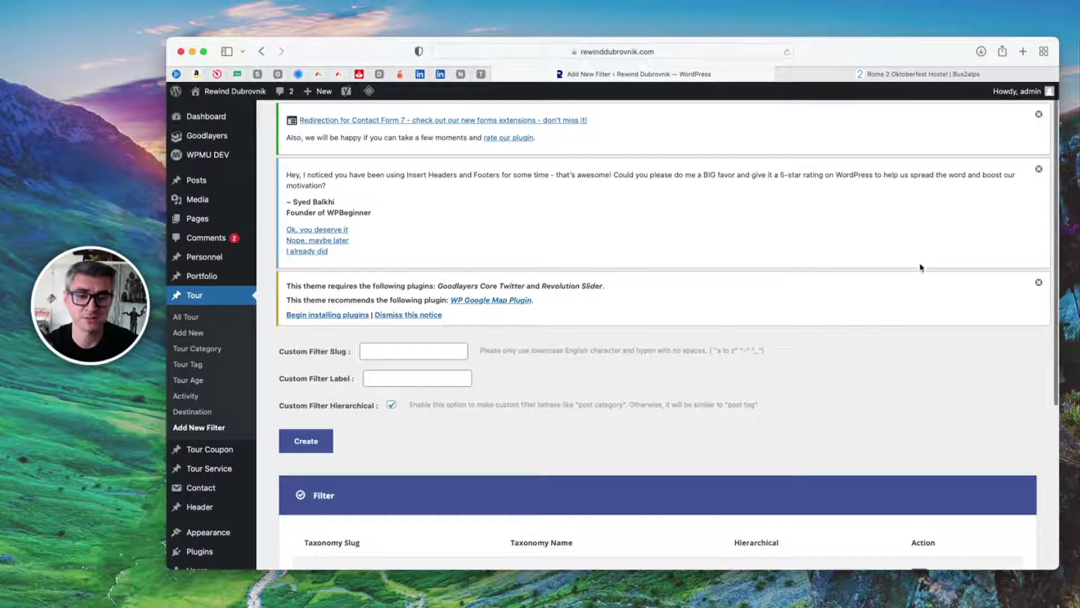
pyautogui.click(237, 93)
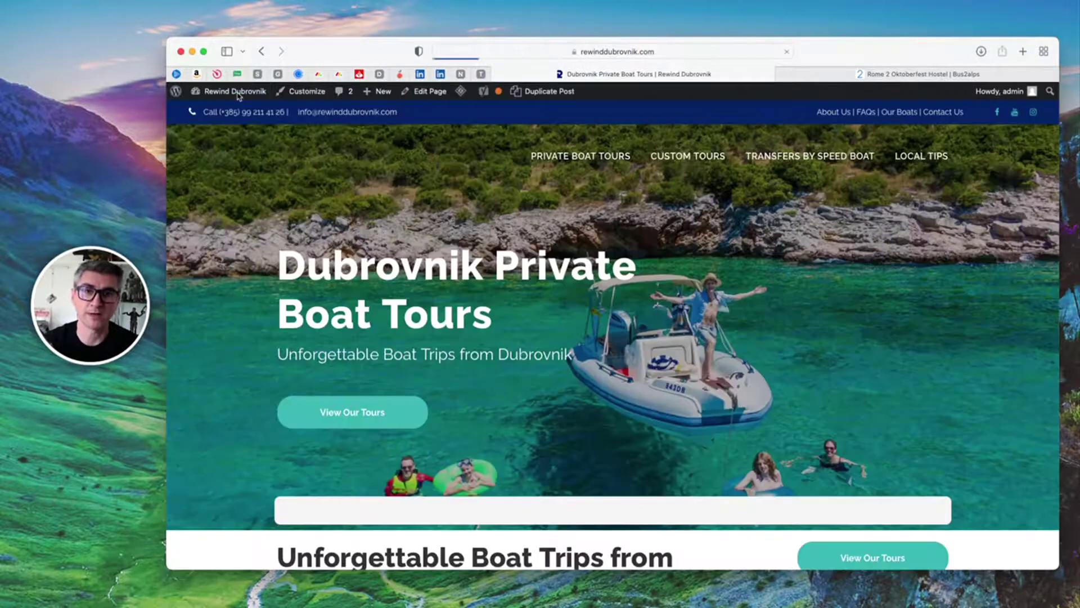